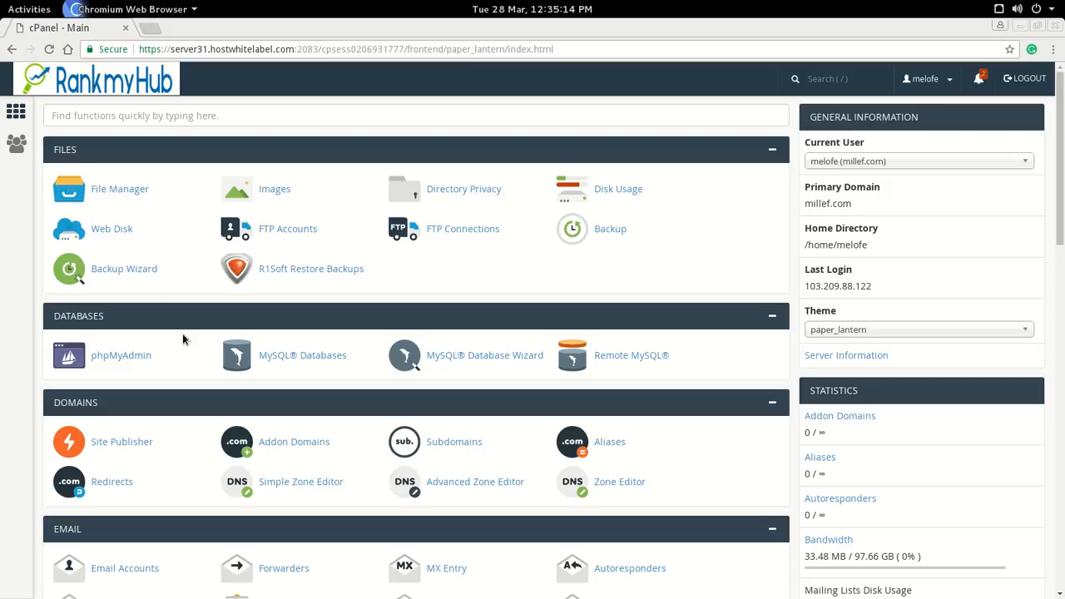
Find the Software section on the cPanel home page and launch Softaculous Apps Installer
scroll(183, 333, "down", 5)
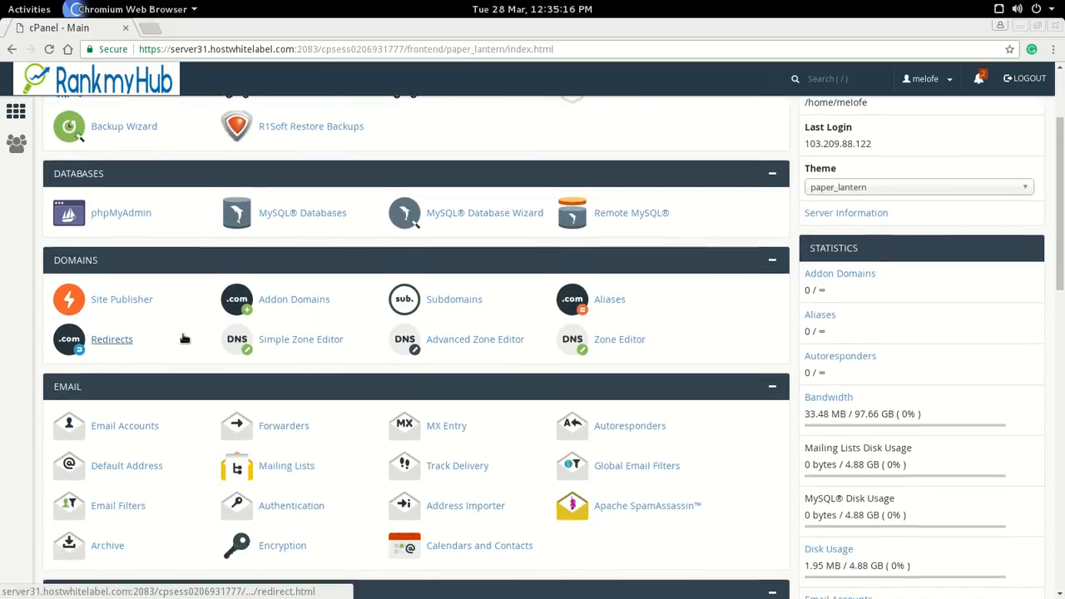
scroll(185, 339, "down", 8)
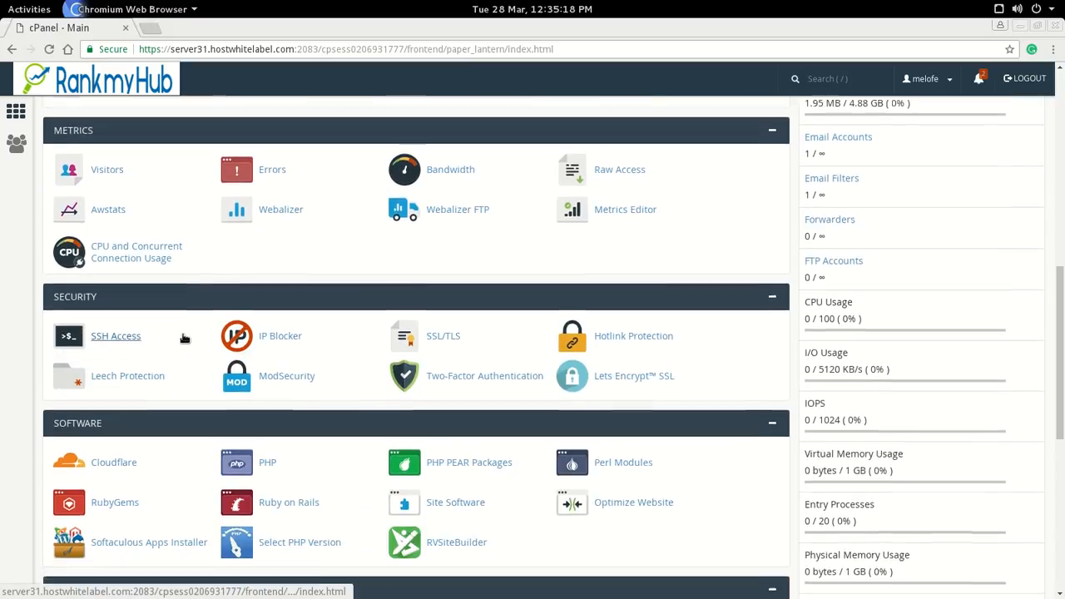
scroll(183, 339, "down", 2)
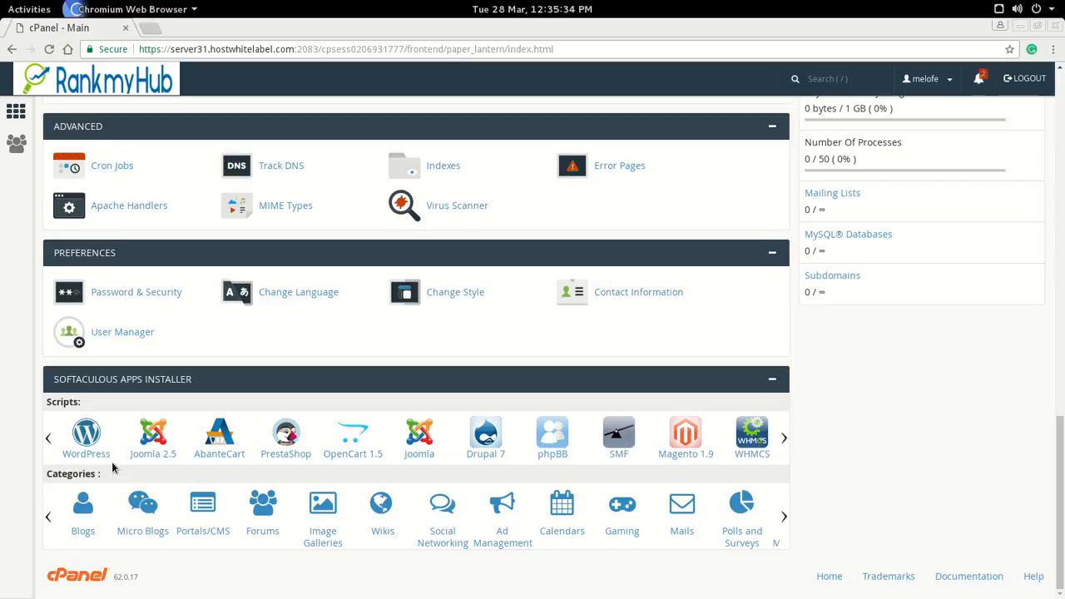
scroll(280, 389, "up", 5)
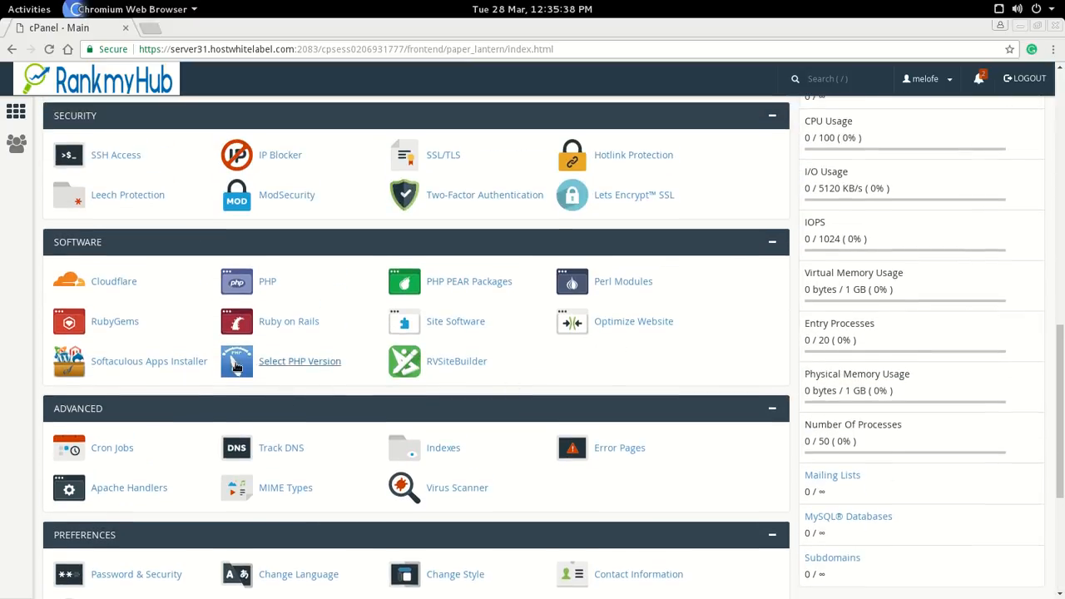
left_click(169, 374)
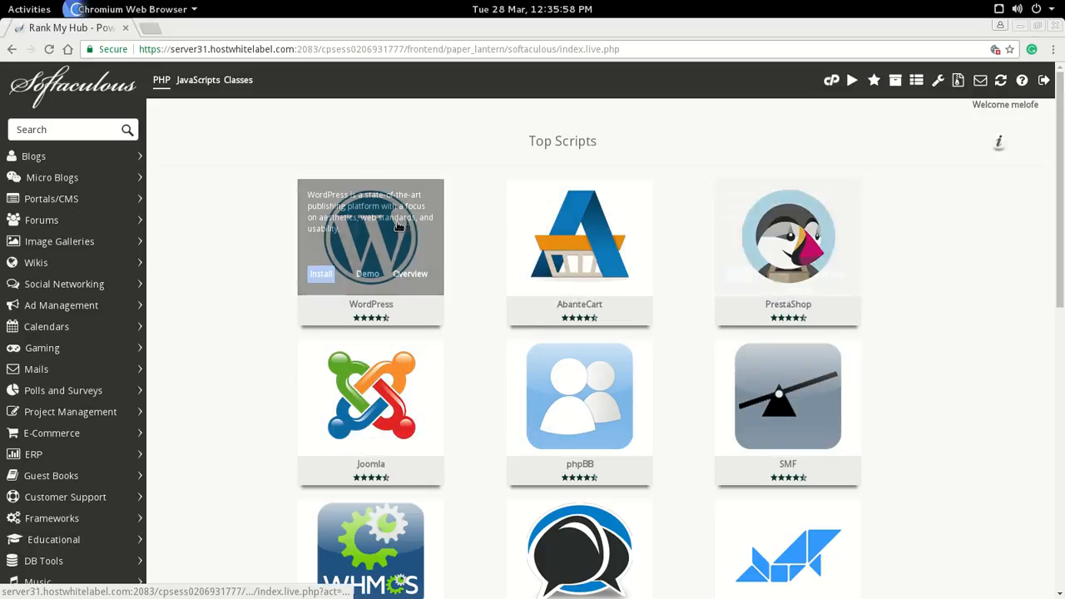
Browse the Top Scripts page listing WordPress, AbanteCart, PrestaShop, Joomla, phpBB and SMF
scroll(585, 313, "down", 2)
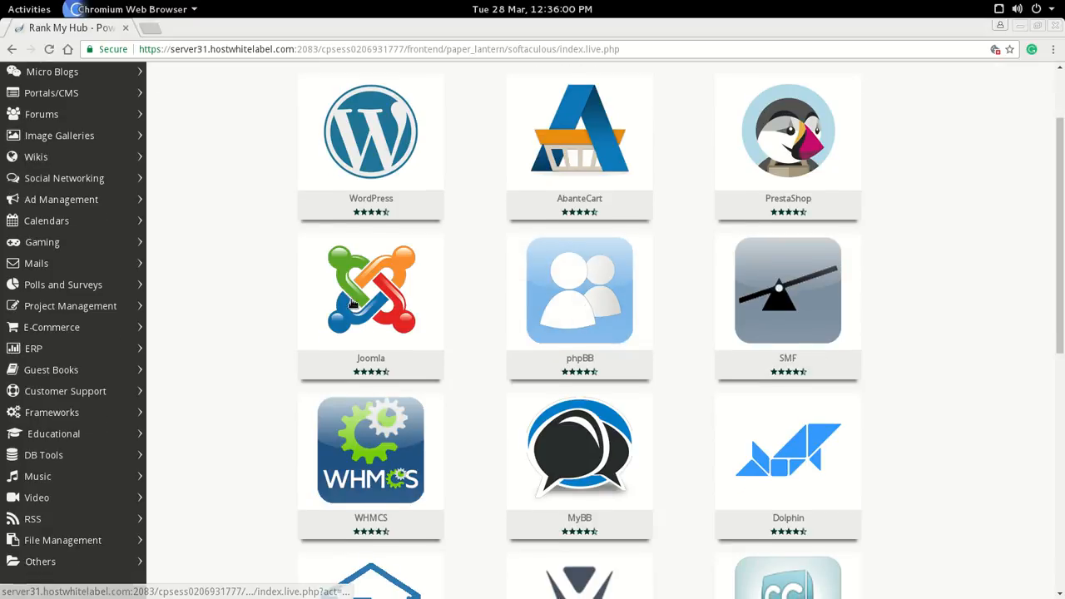
scroll(161, 248, "up", 3)
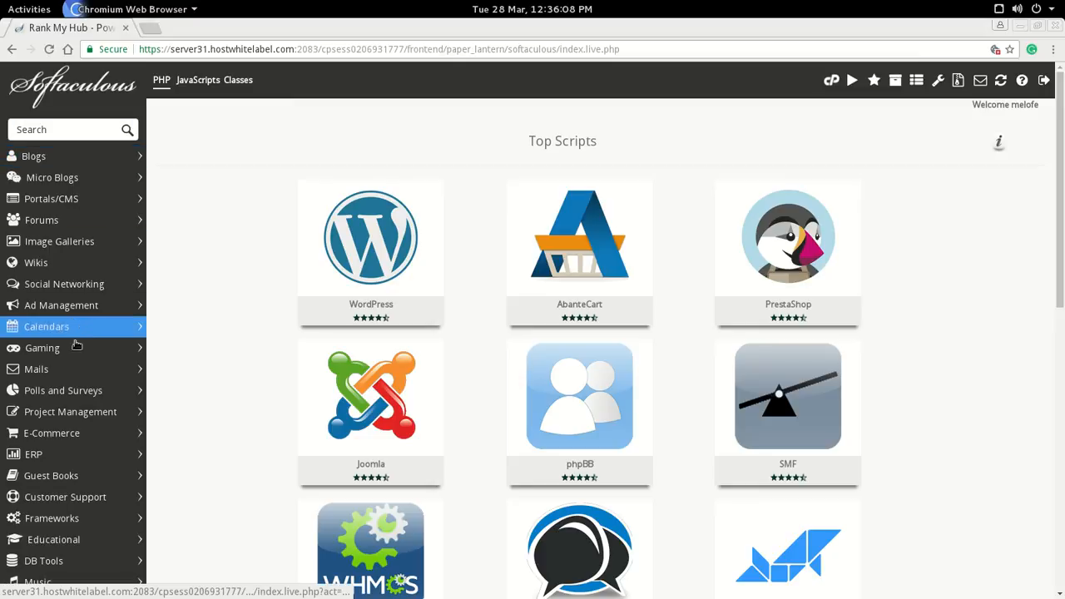
scroll(83, 391, "down", 3)
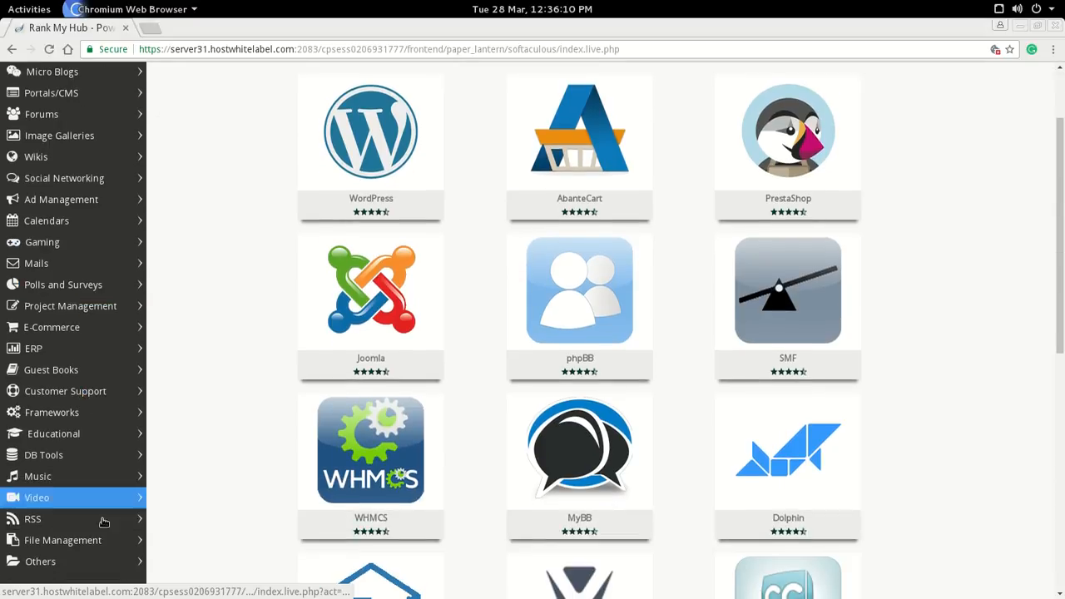
scroll(101, 460, "up", 3)
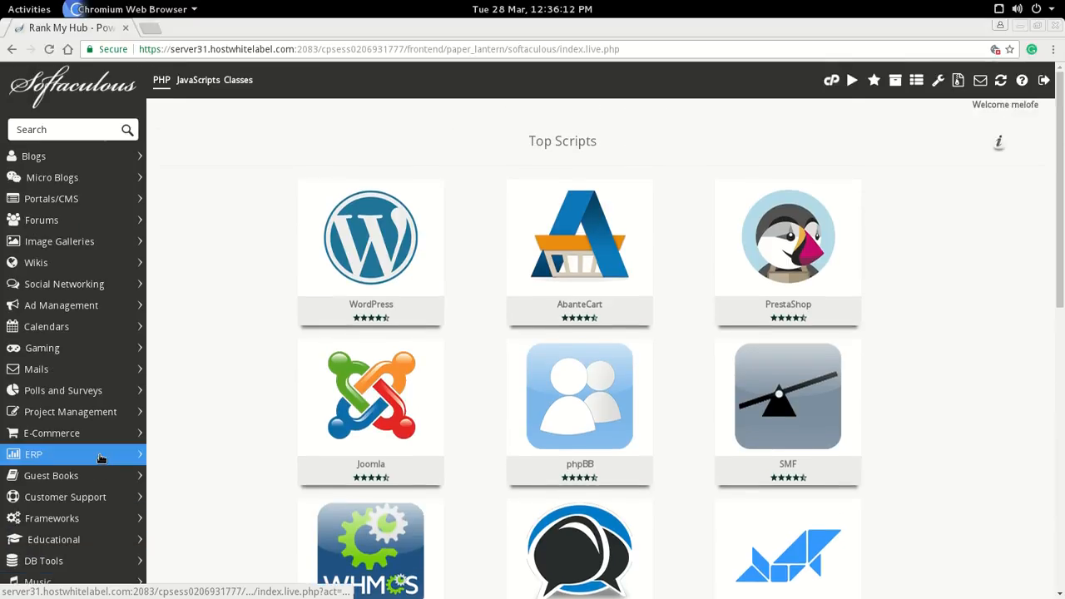
scroll(256, 363, "down", 4)
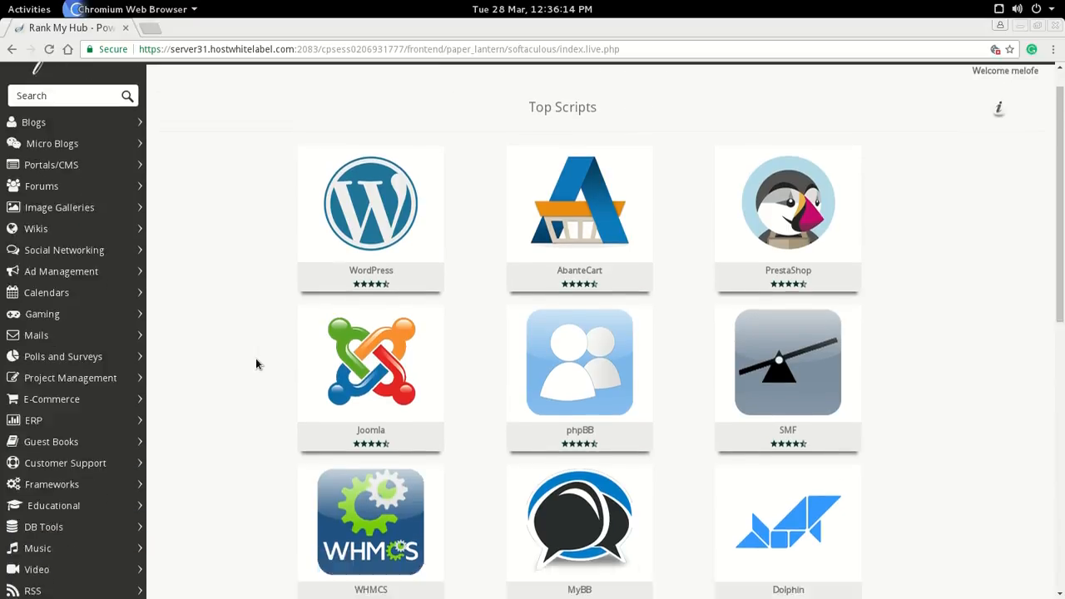
scroll(257, 364, "up", 4)
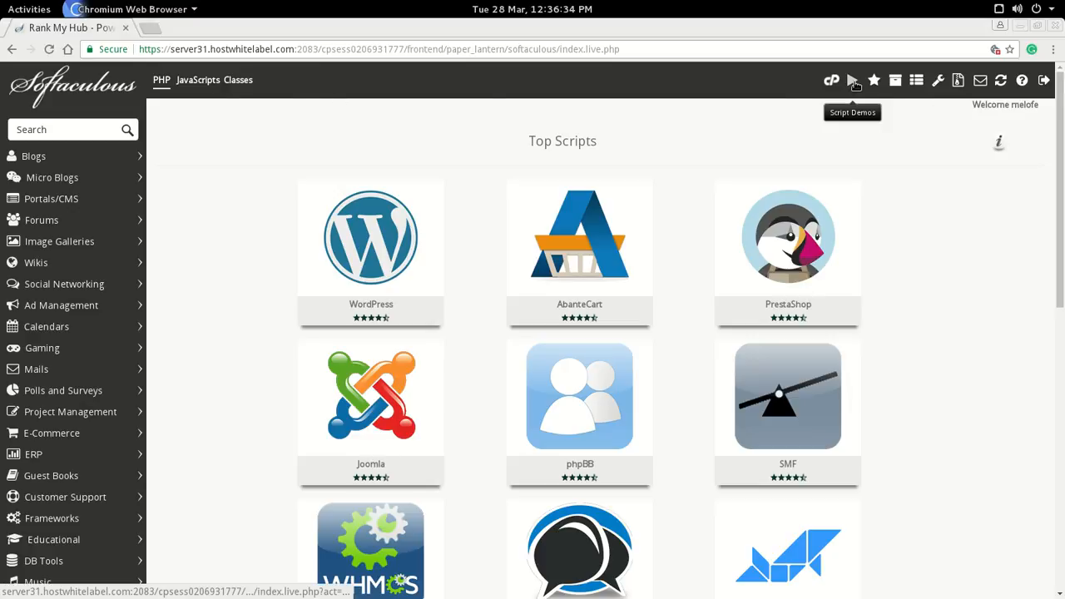
Launch the WordPress demo from Script Demos and look over its Home page
left_click(853, 81)
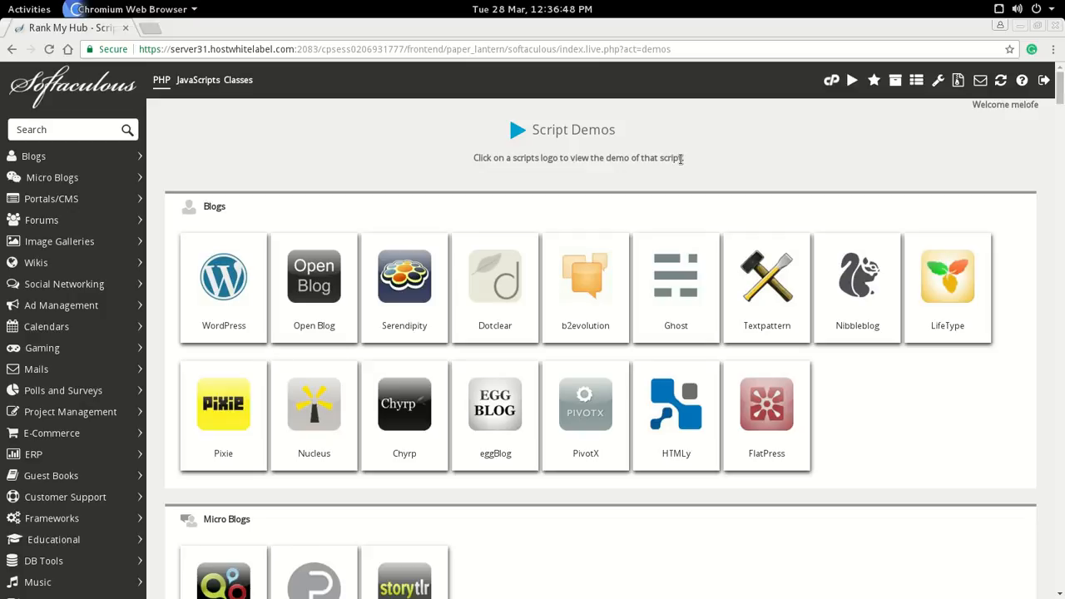
left_click(245, 281)
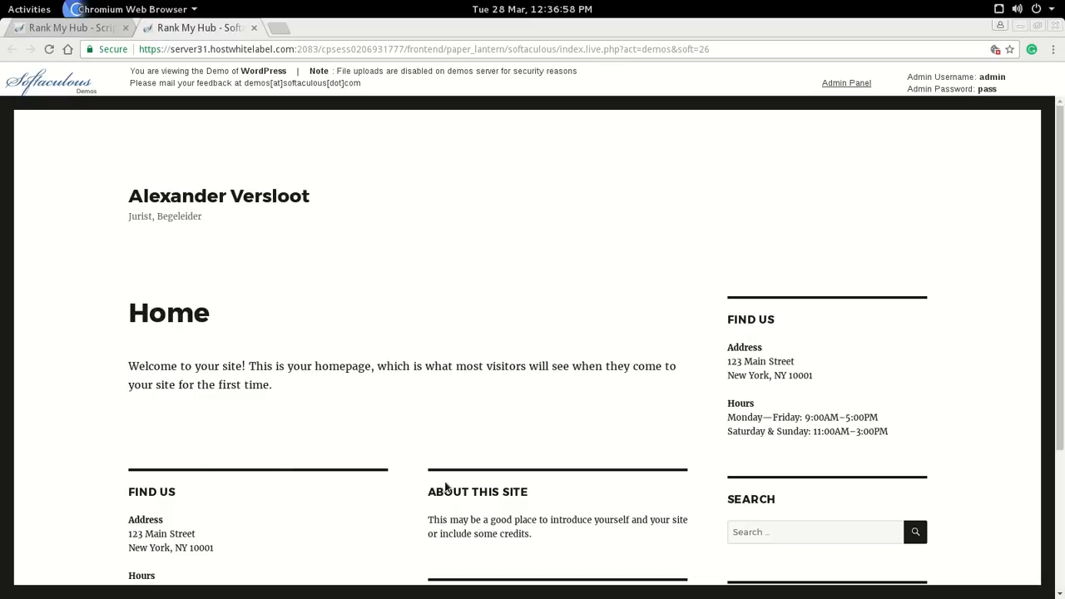
scroll(401, 338, "down", 5)
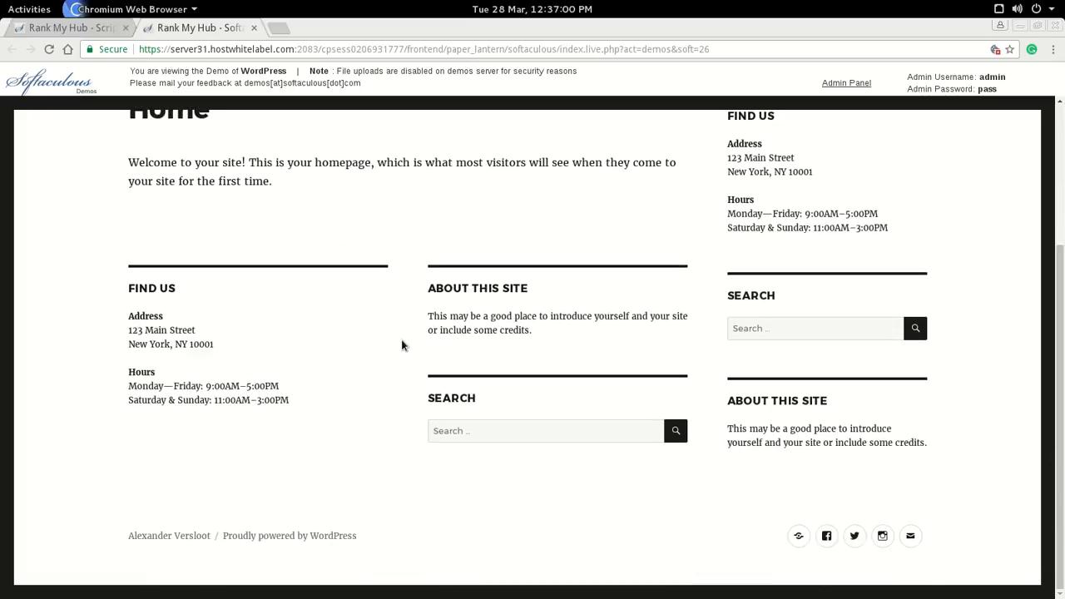
scroll(401, 340, "up", 5)
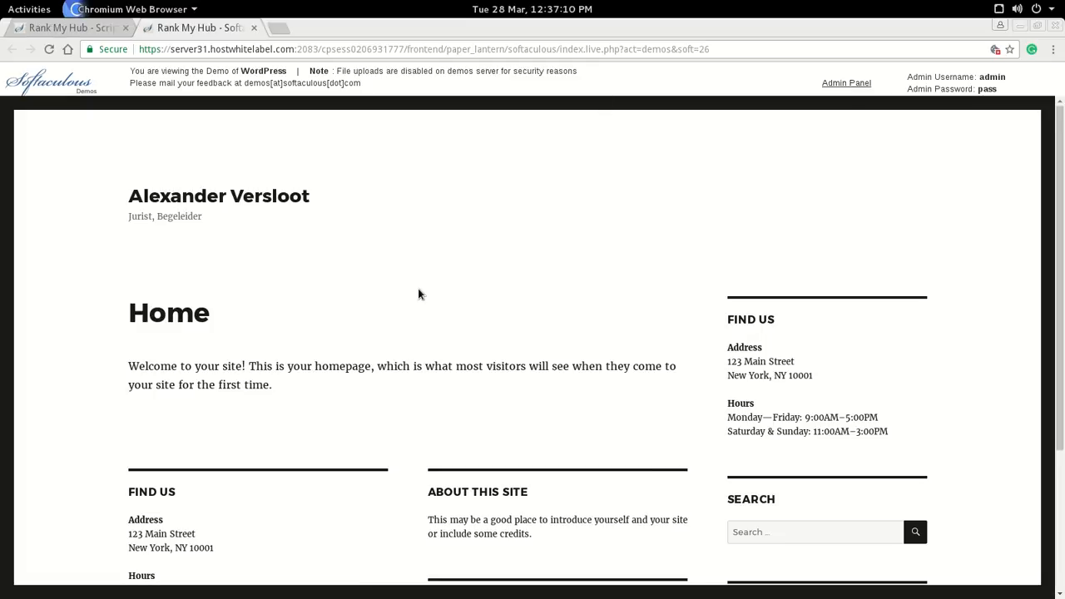
scroll(417, 288, "down", 4)
scroll(418, 288, "up", 5)
Log in to the WordPress demo admin with the demo username and password
left_click(846, 83)
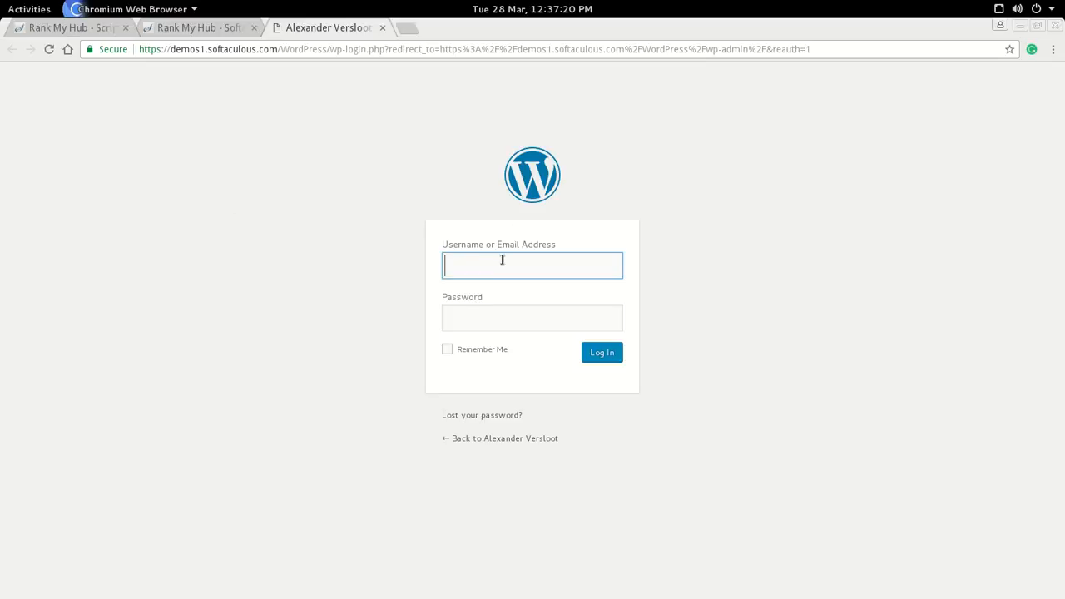
type("admin")
key("Tab")
type("pass")
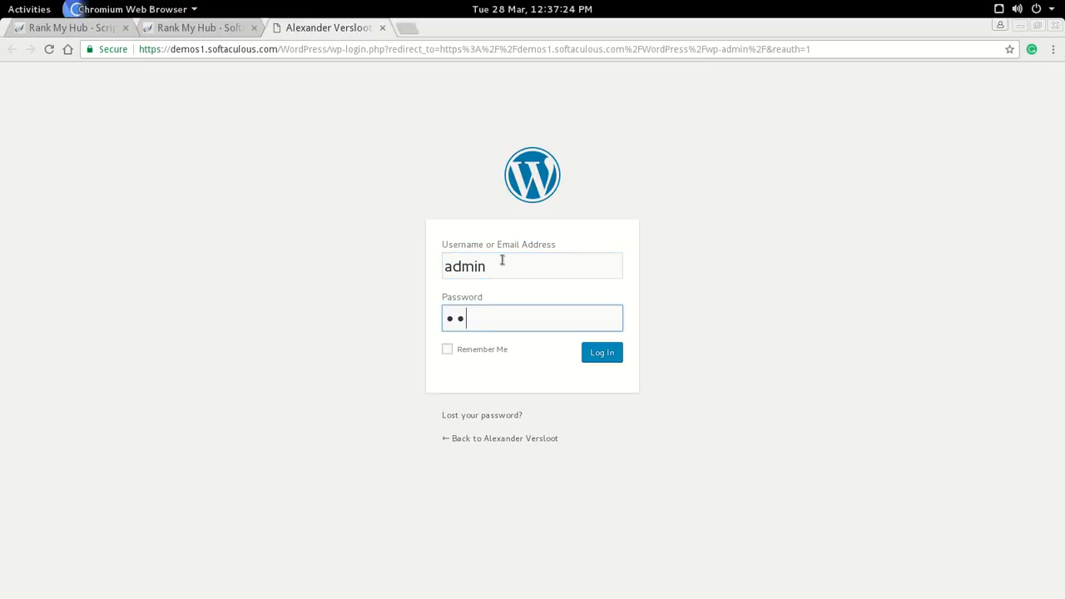
key("Return")
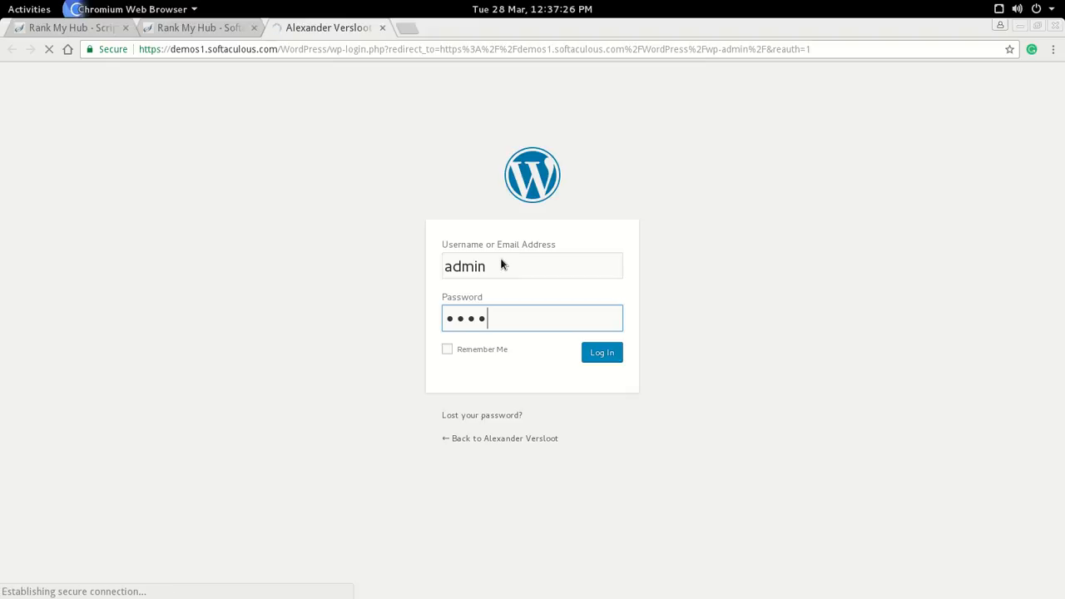
Return to the demo Dashboard and expand the admin sidebar to show its labels
left_click(213, 26)
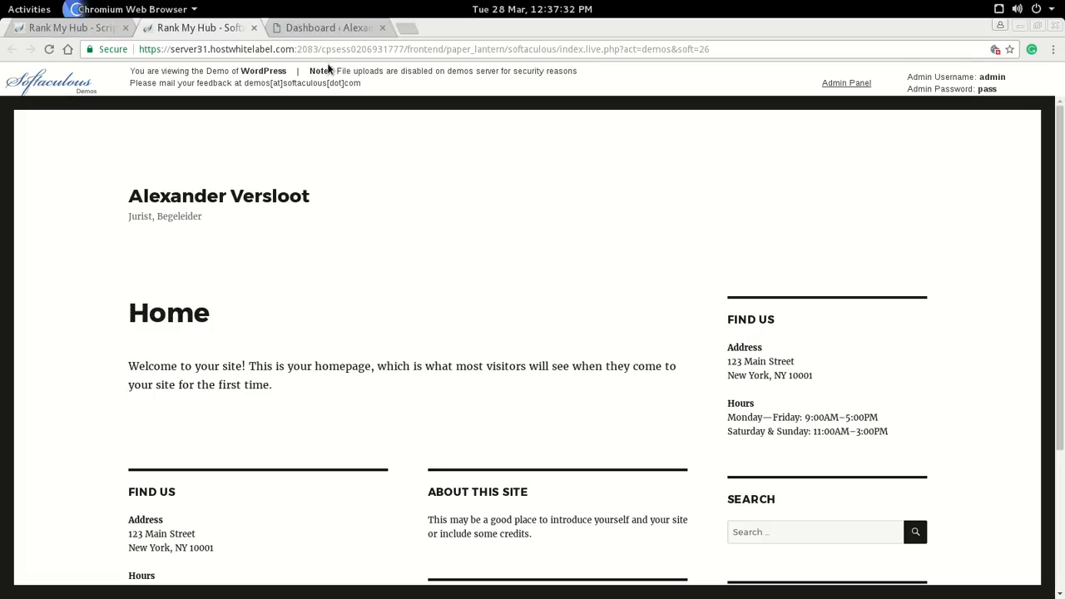
left_click(320, 27)
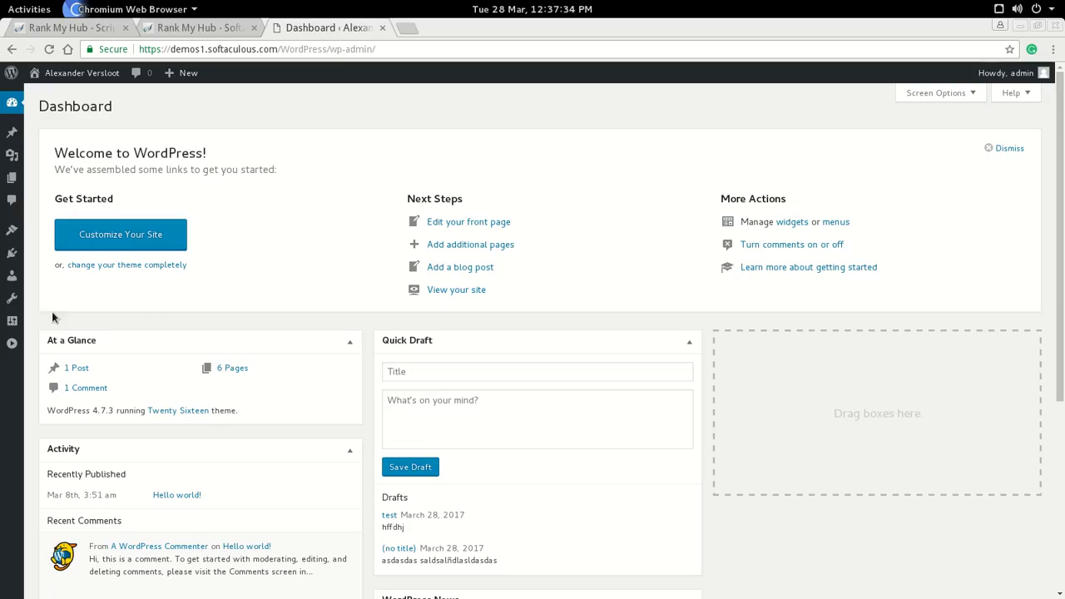
left_click(12, 342)
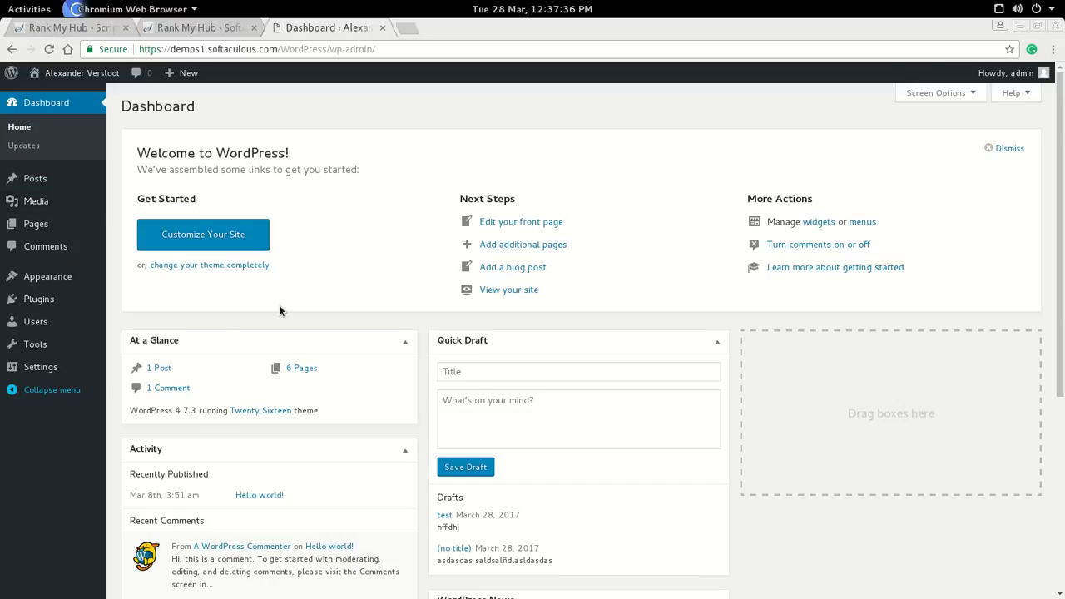
scroll(279, 305, "down", 3)
scroll(282, 304, "up", 3)
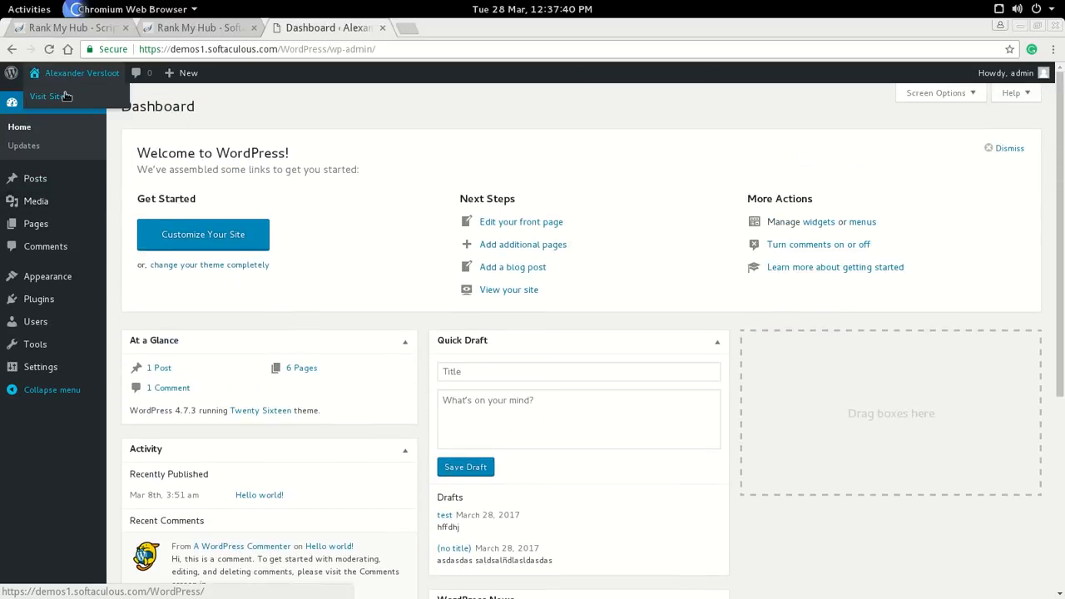
Log out of the WordPress demo admin and close both demo tabs
mouse_move(180, 74)
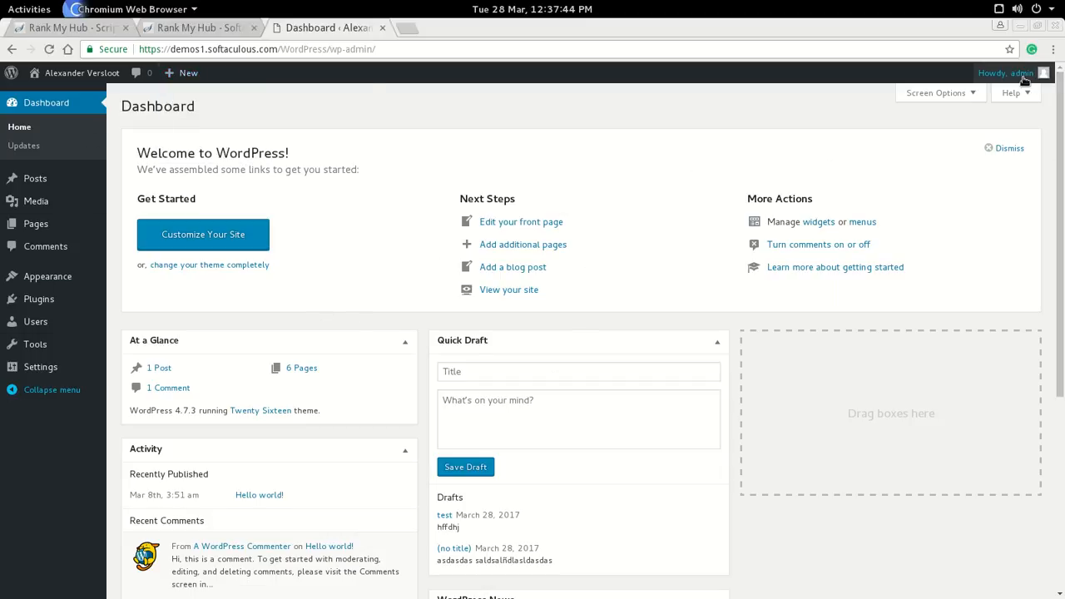
mouse_move(1011, 73)
left_click(961, 138)
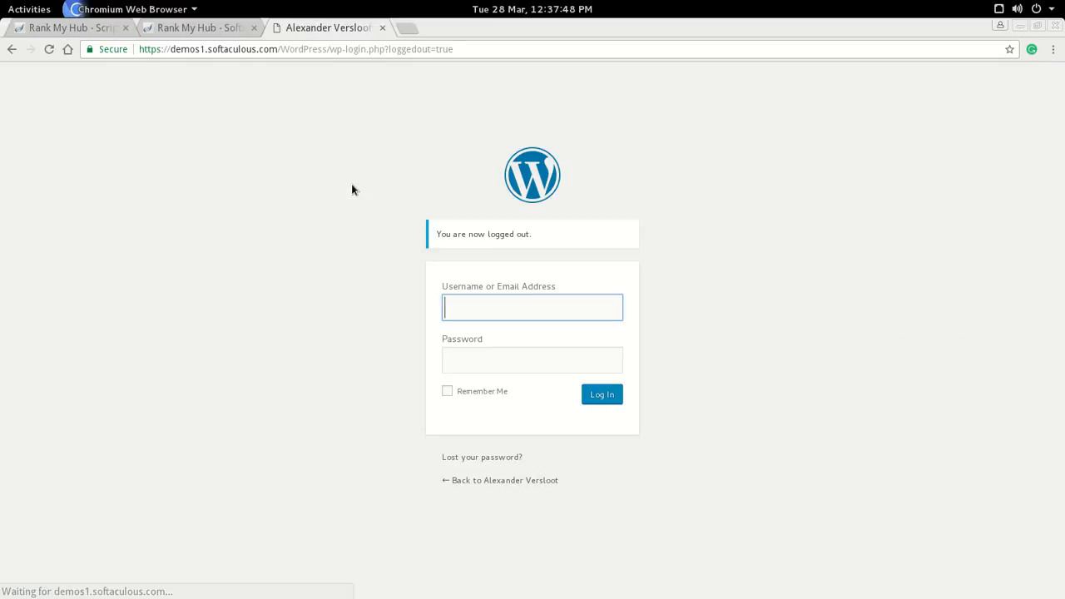
left_click(382, 27)
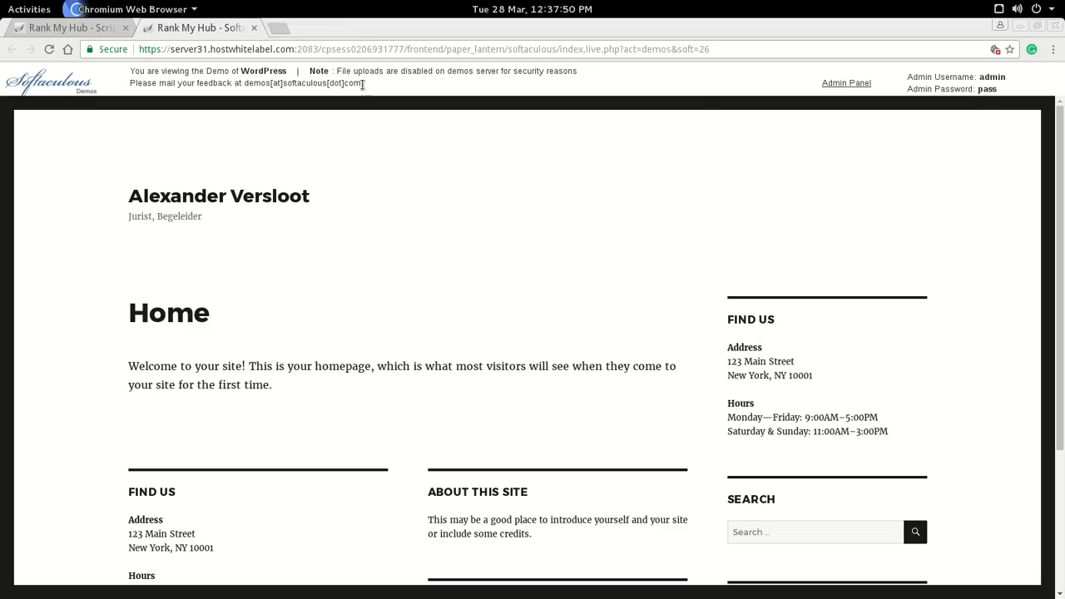
left_click(254, 28)
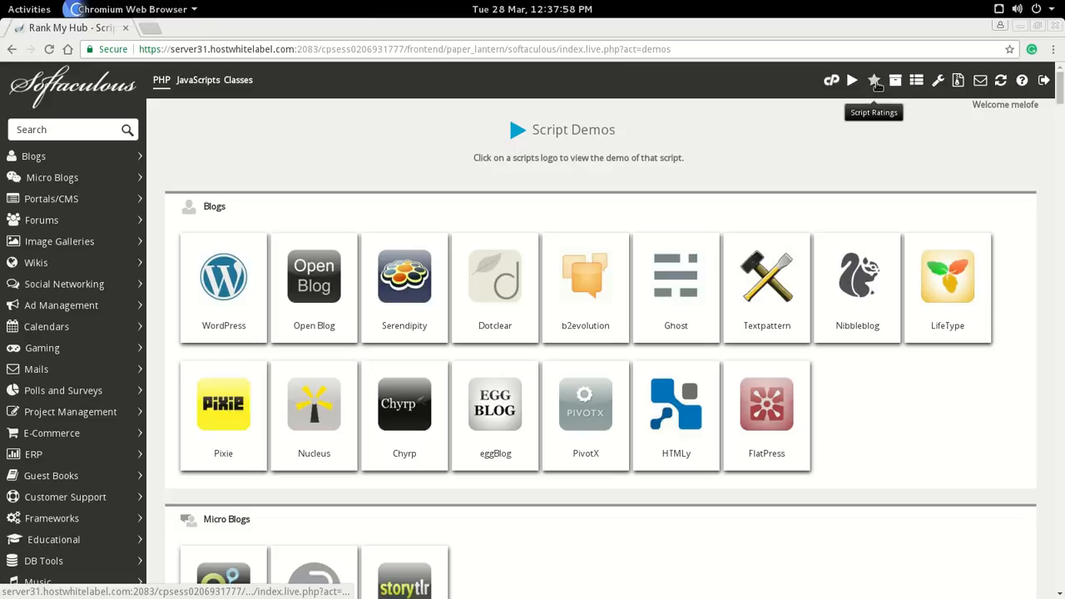
Check WordPress's 4.78 rating on Script Ratings in a new tab, then close that tab
left_click(874, 80)
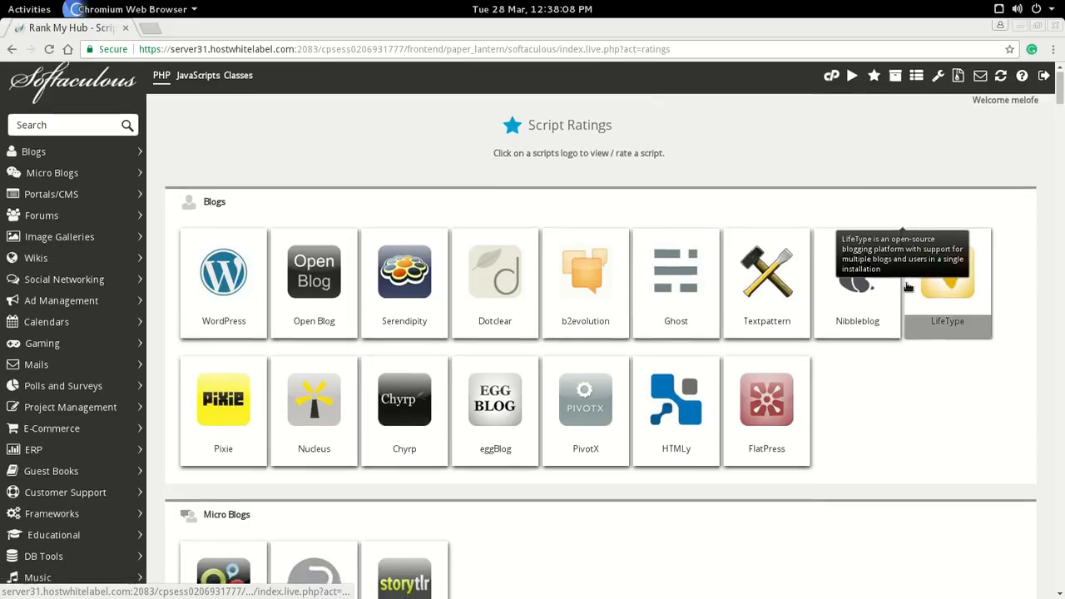
scroll(949, 291, "down", 3)
scroll(239, 460, "down", 5)
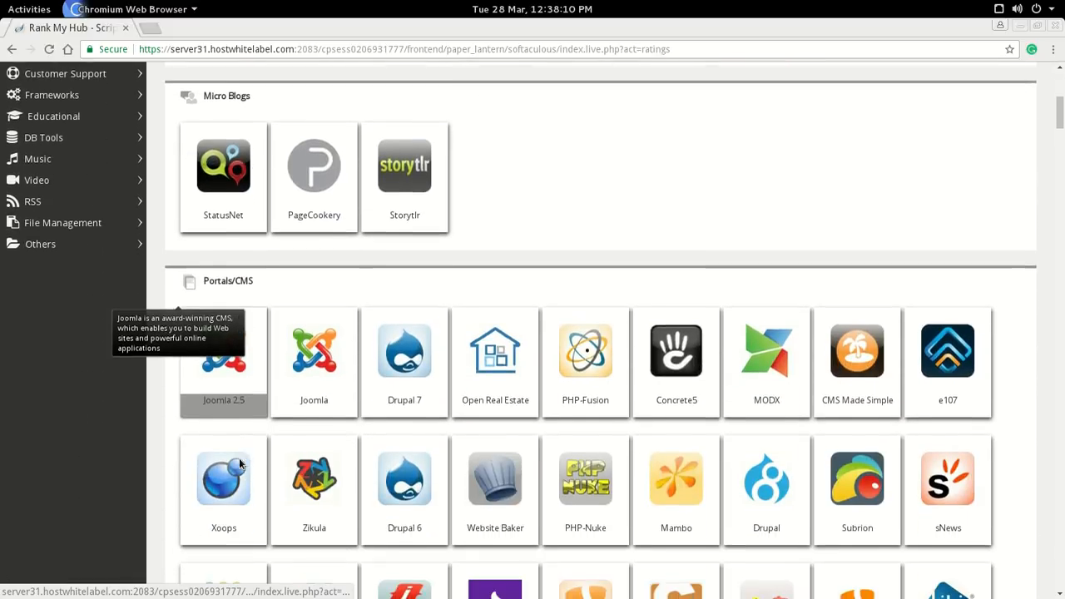
scroll(321, 397, "up", 8)
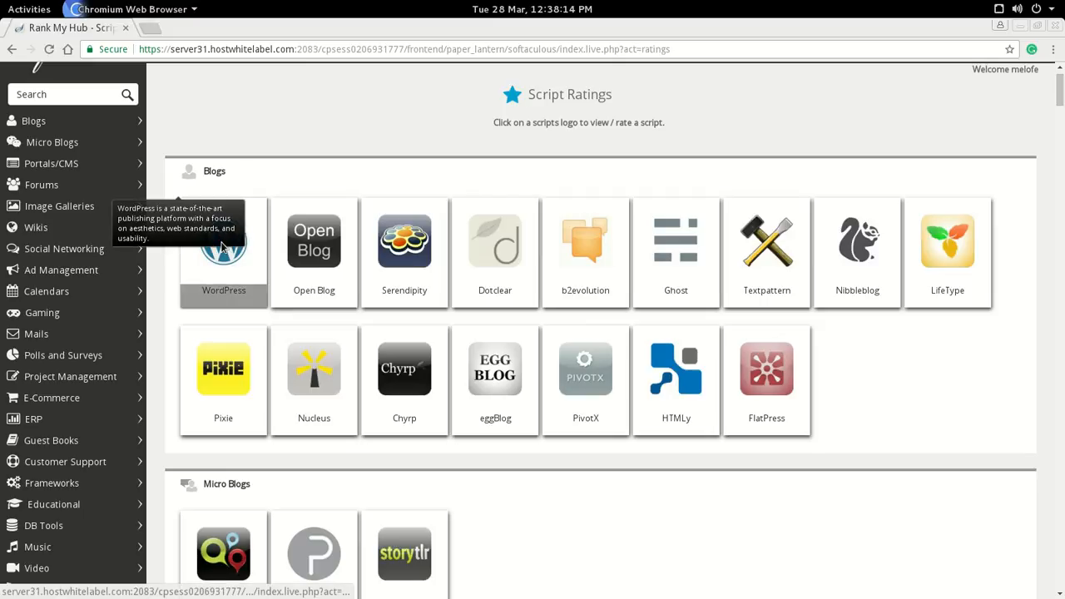
left_click(230, 270)
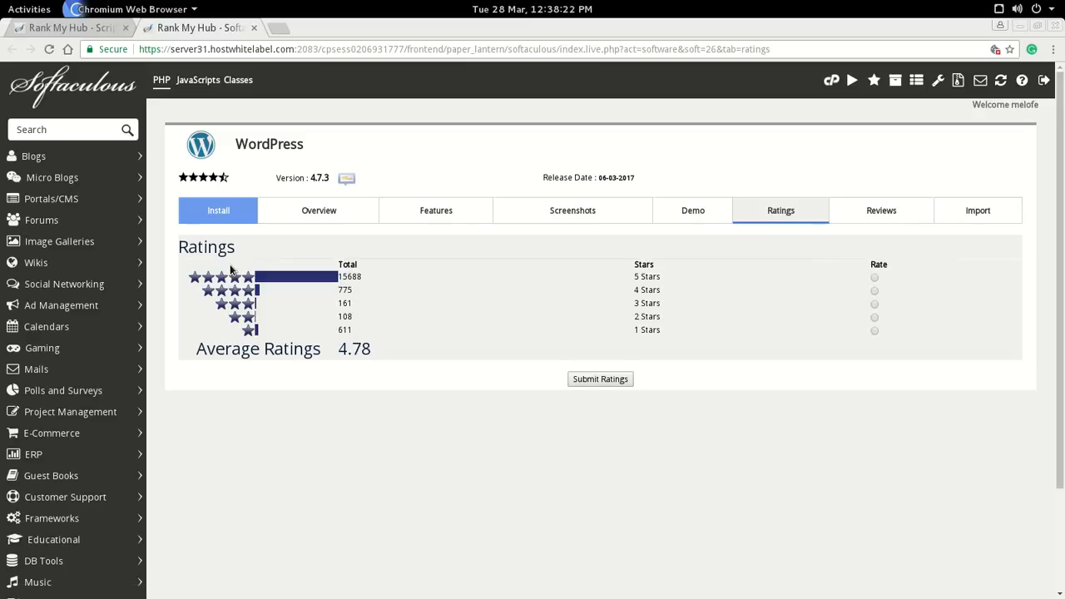
left_click(253, 29)
scroll(381, 339, "up", 1)
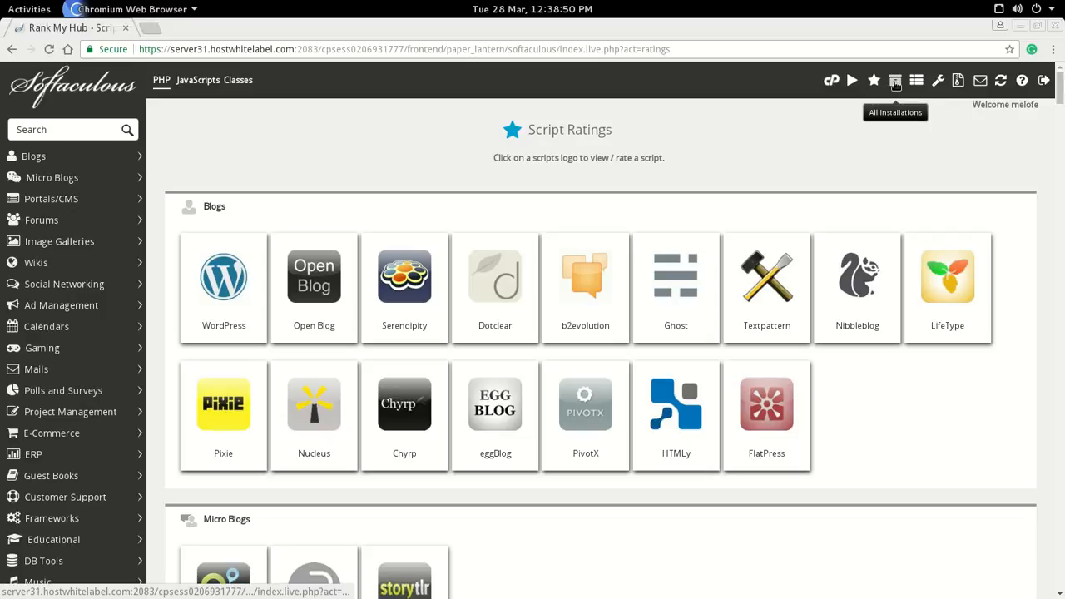
View All Installations and highlight the 'You do not have any installations' message
left_click(895, 87)
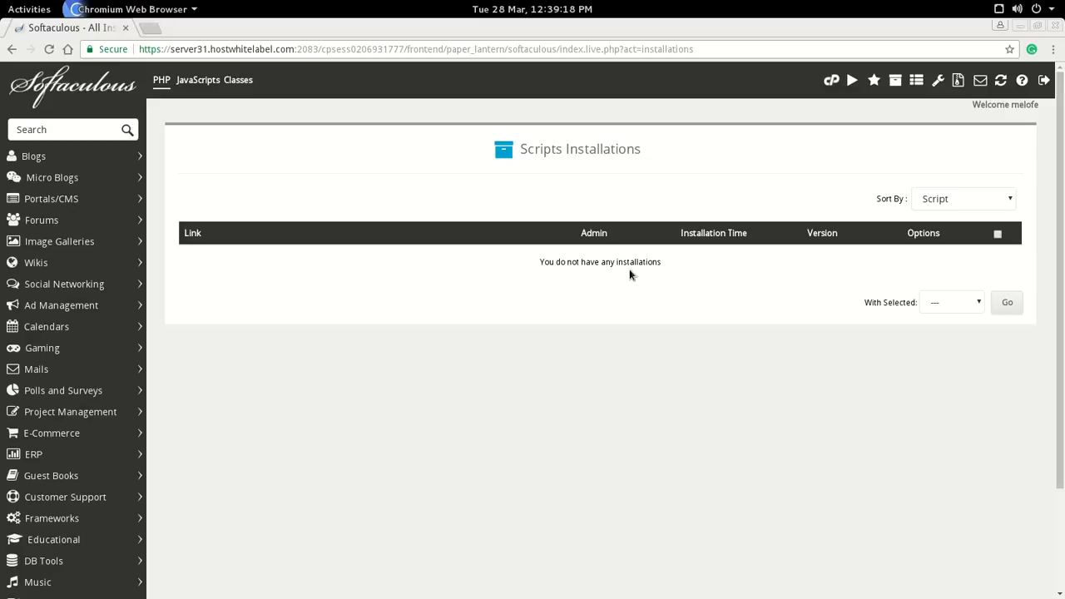
left_click_drag(534, 264, 691, 268)
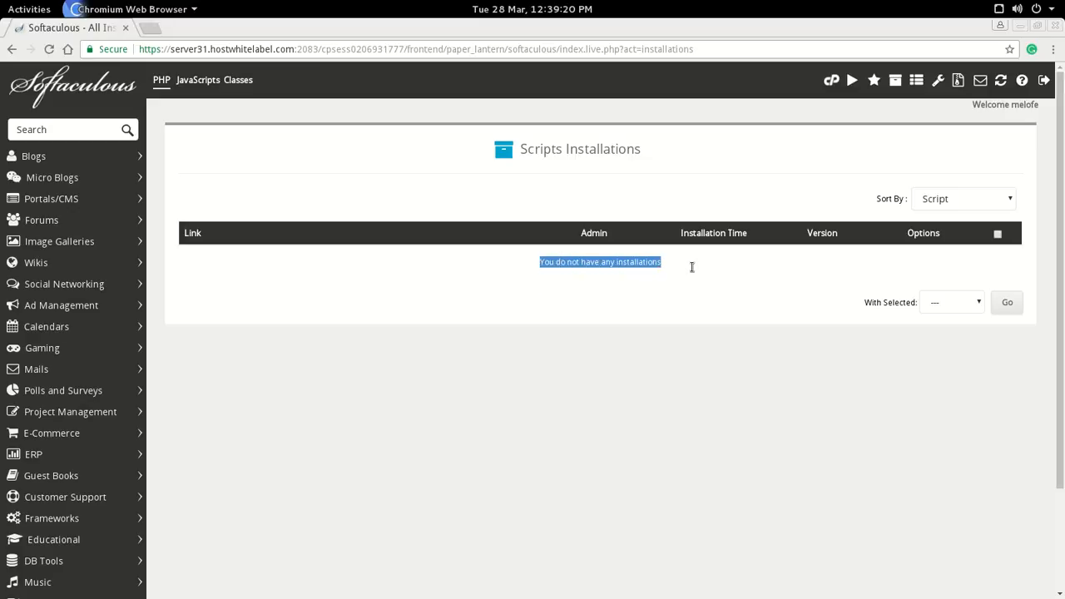
left_click(941, 82)
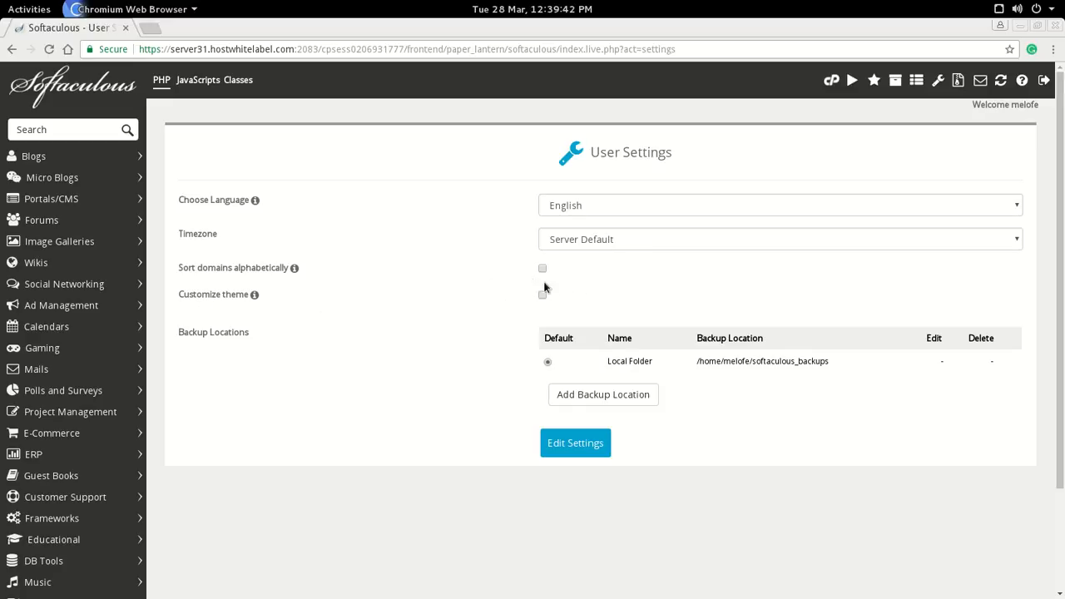
Tick Customize theme to preview the colour pickers, then untick it again
mouse_move(256, 297)
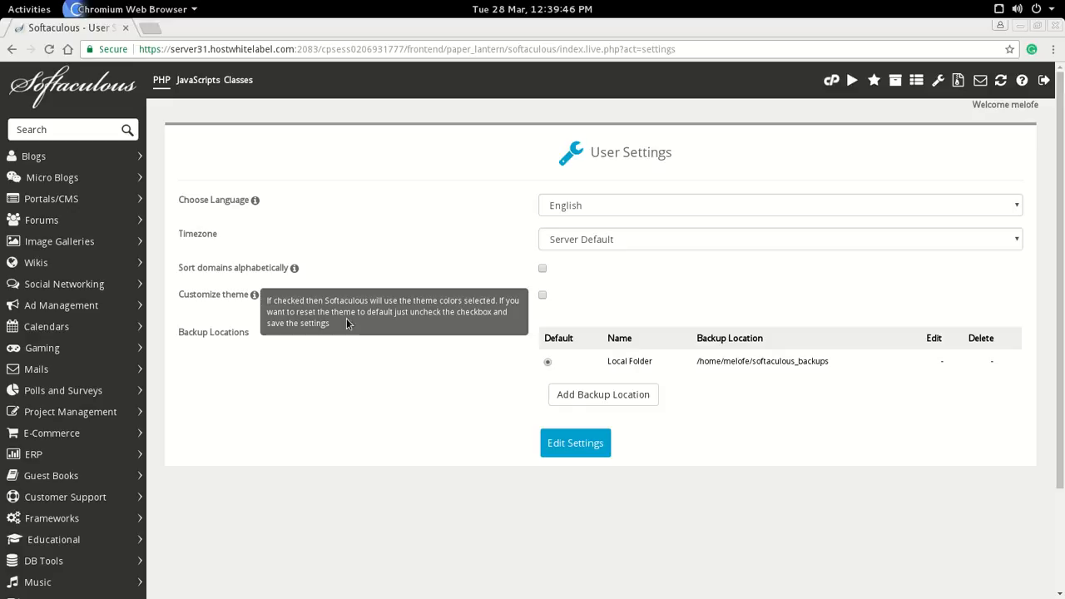
left_click(542, 296)
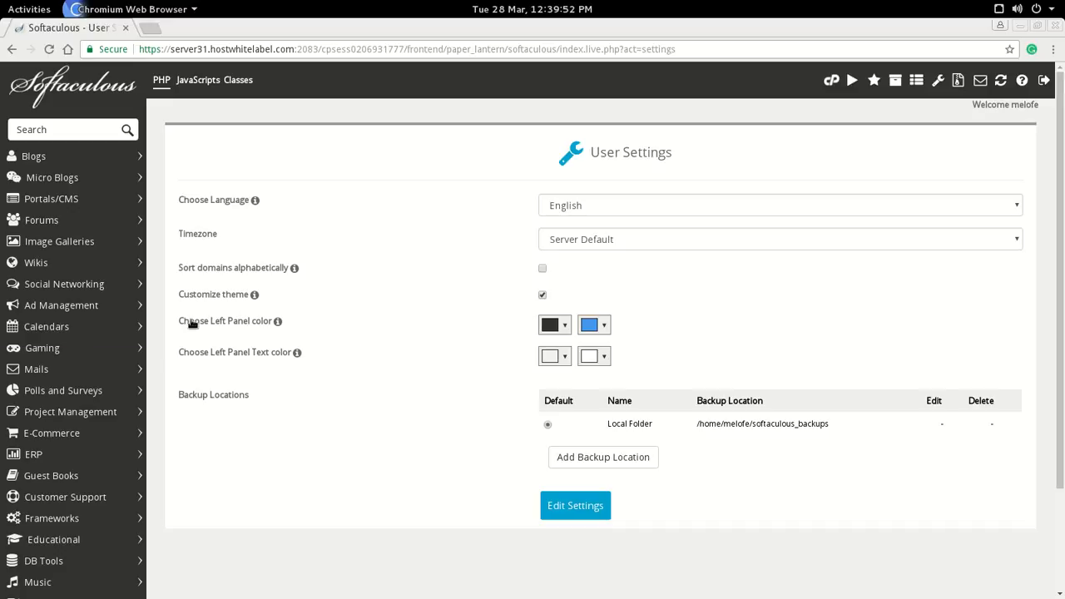
mouse_move(279, 323)
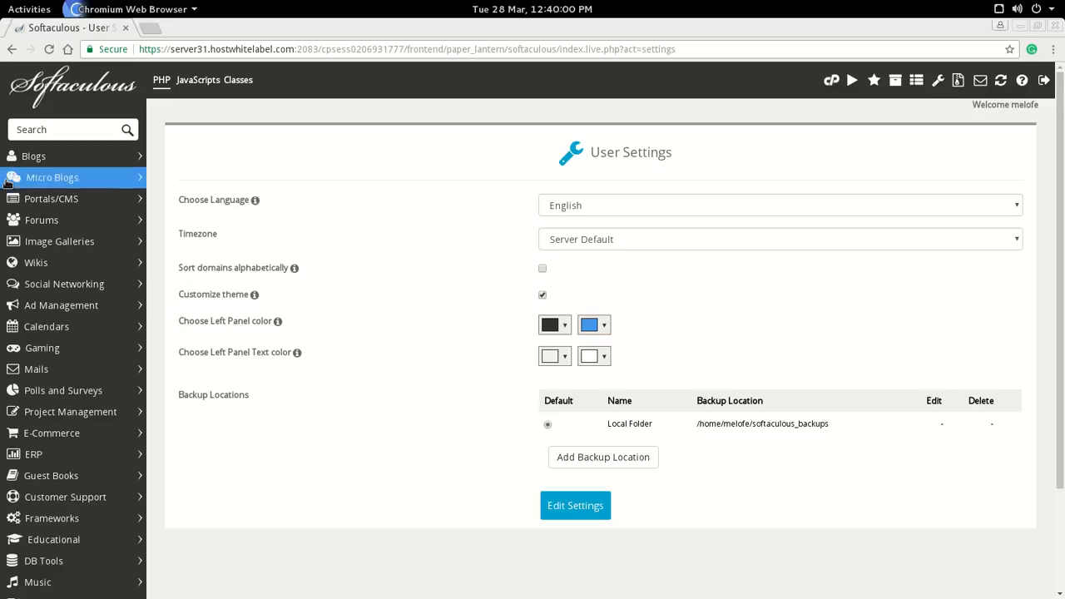
left_click(542, 296)
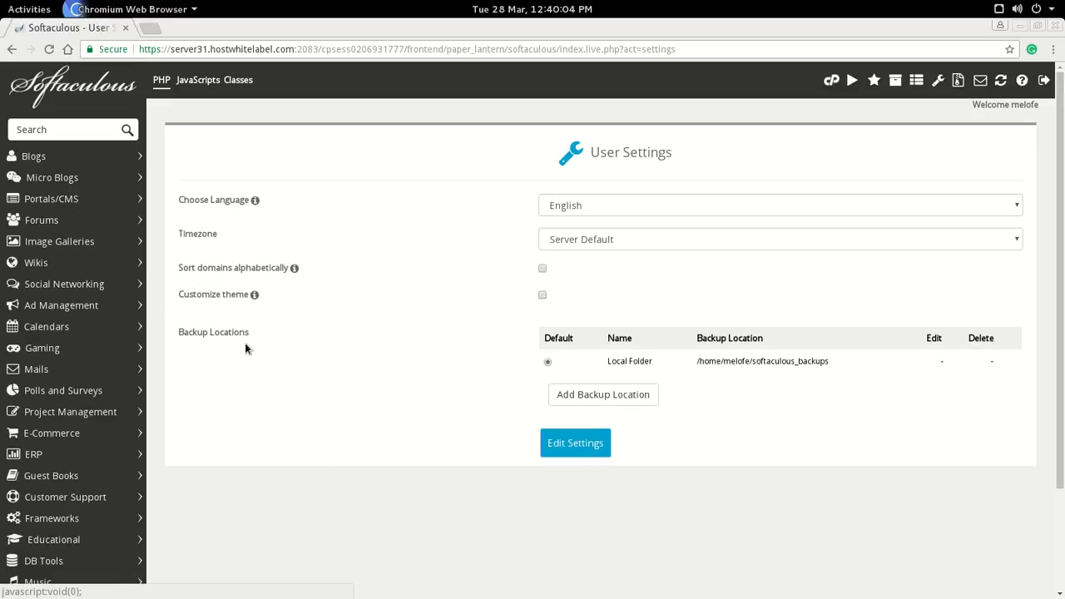
Open the Backups and Restore page, which reports no backups yet
left_click(956, 82)
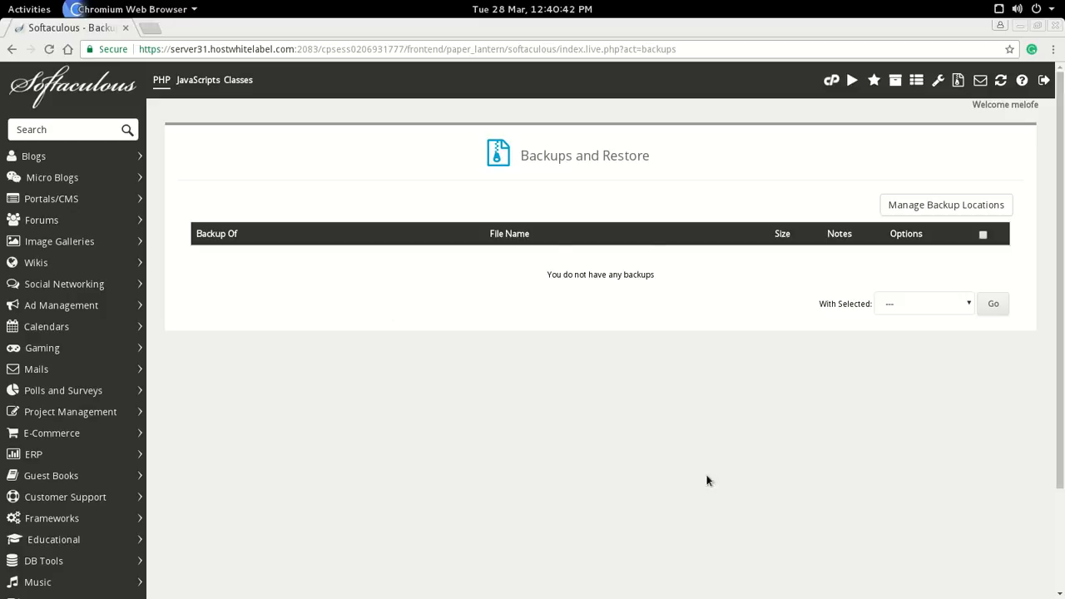
Review the Email Settings notification address field and the enabled email checkboxes
left_click(981, 81)
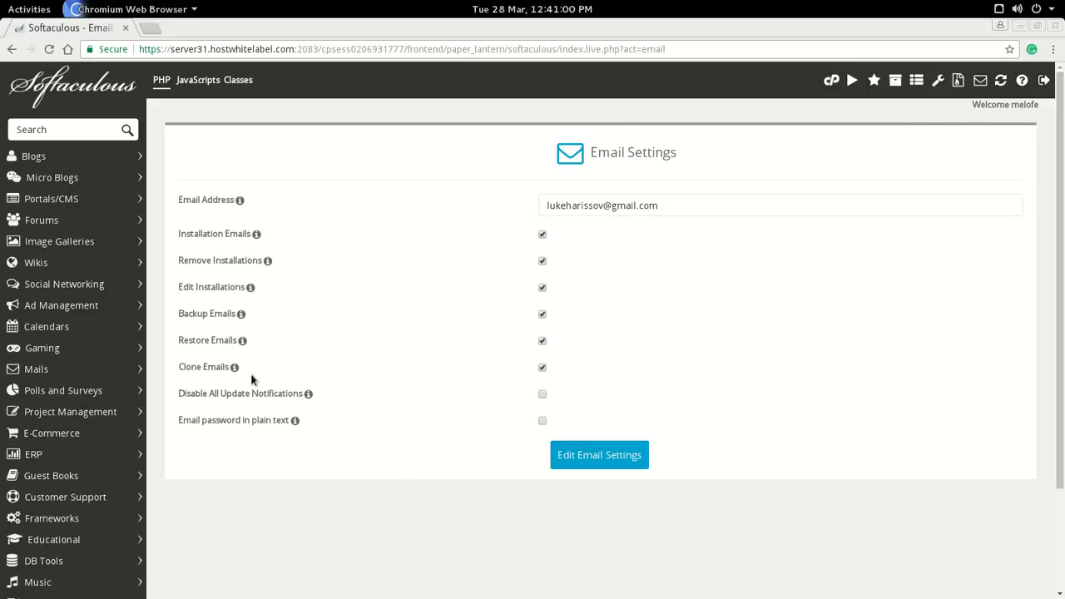
left_click(629, 206)
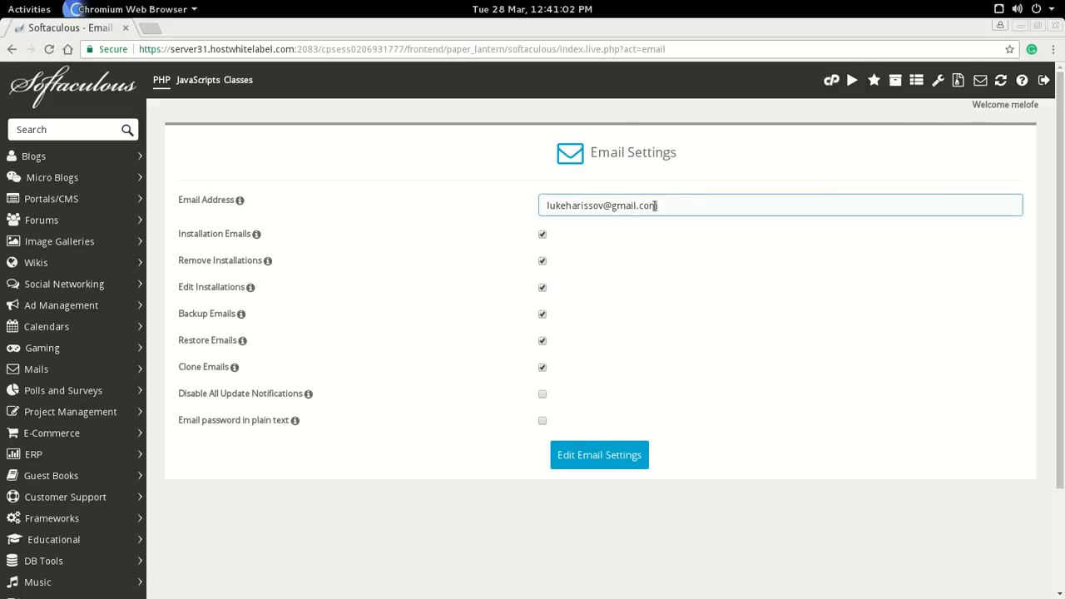
left_click(644, 225)
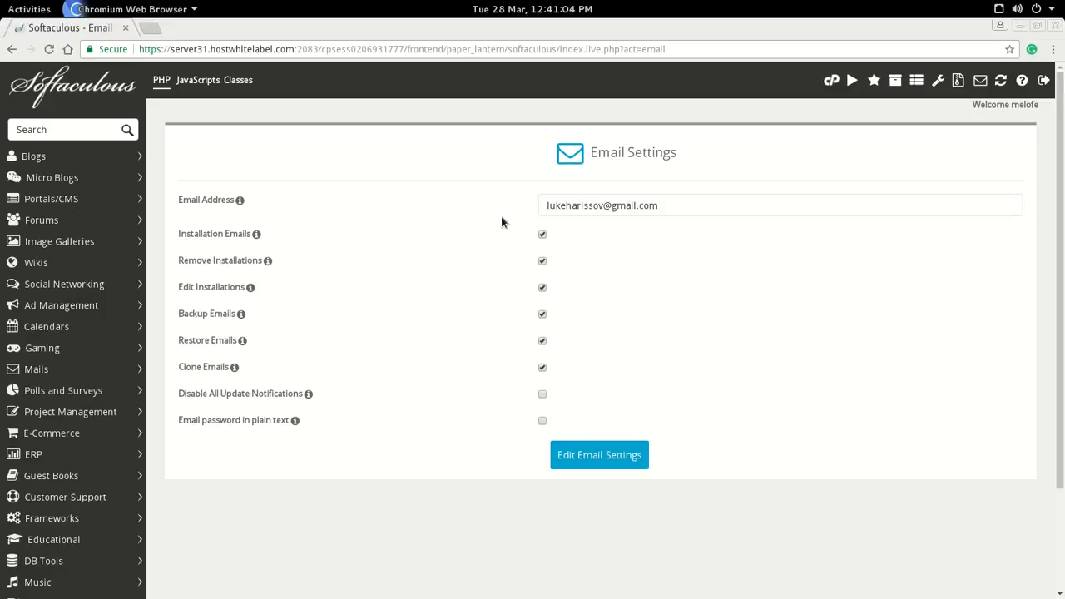
left_click(539, 203)
left_click(543, 243)
mouse_move(258, 241)
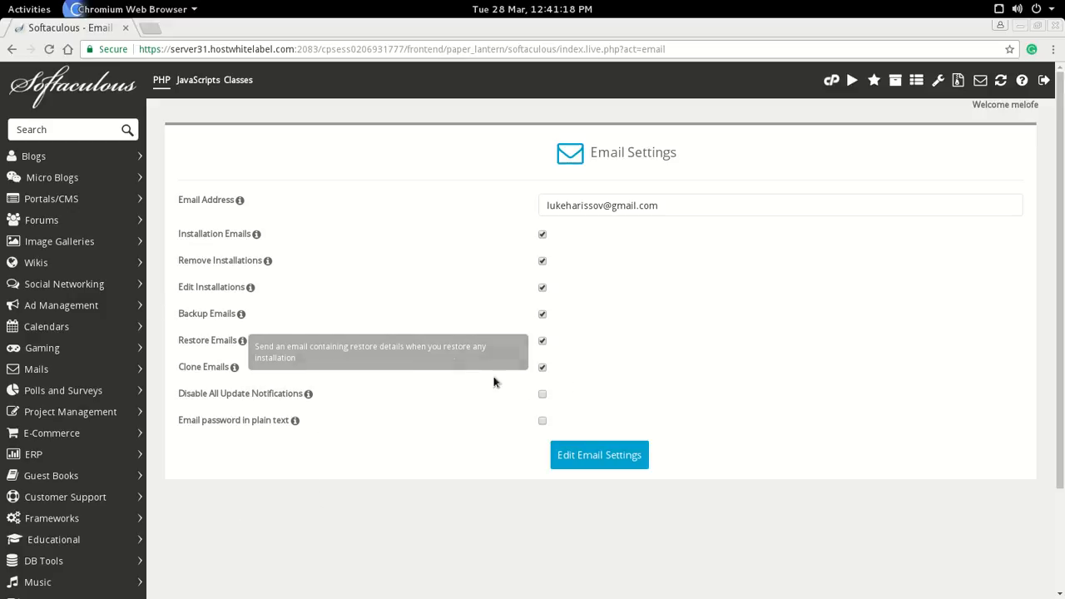
left_click(616, 211)
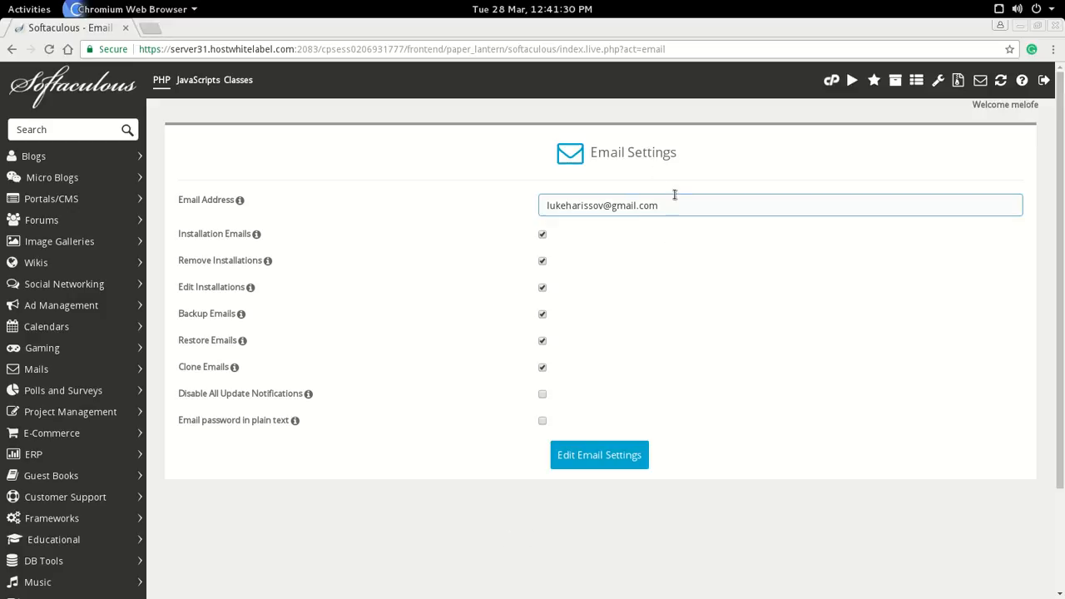
left_click(999, 87)
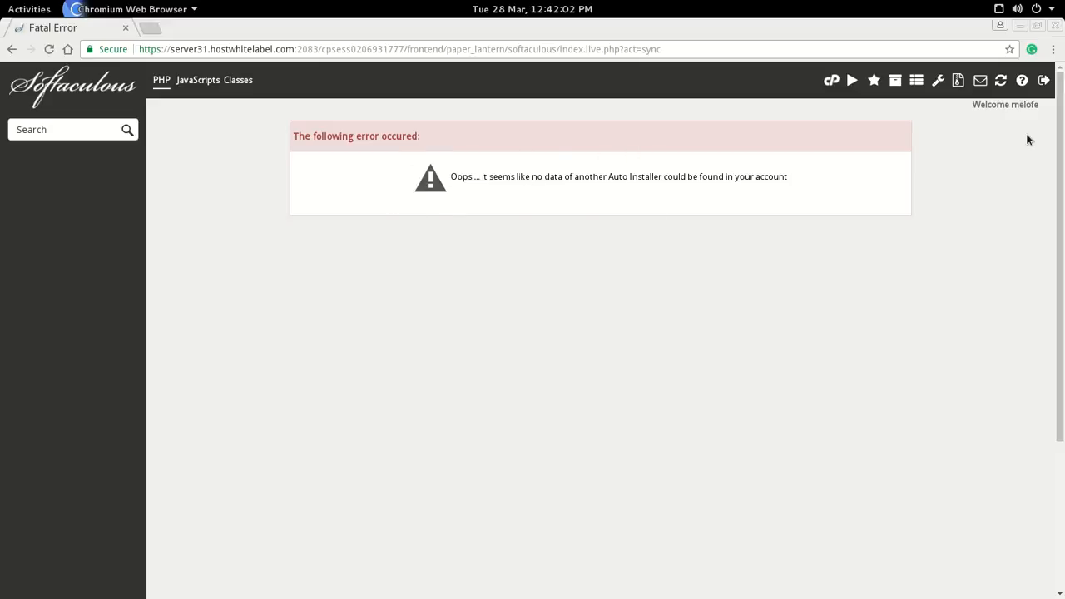
Open the Help and Support page with the Softaculous Frequently Asked Questions
left_click(1022, 87)
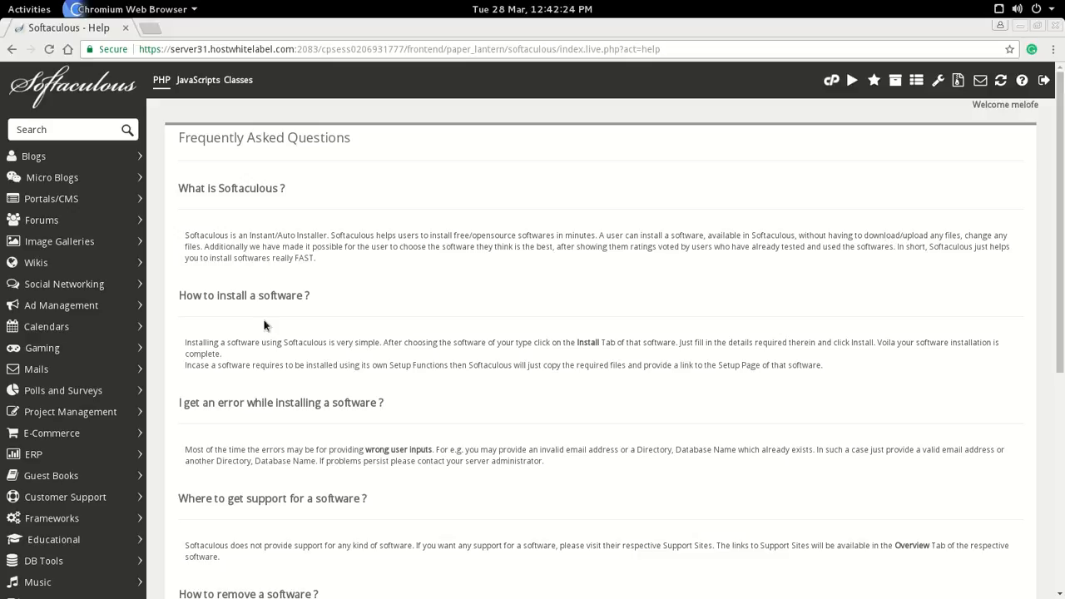
scroll(280, 367, "down", 2)
scroll(280, 367, "down", 3)
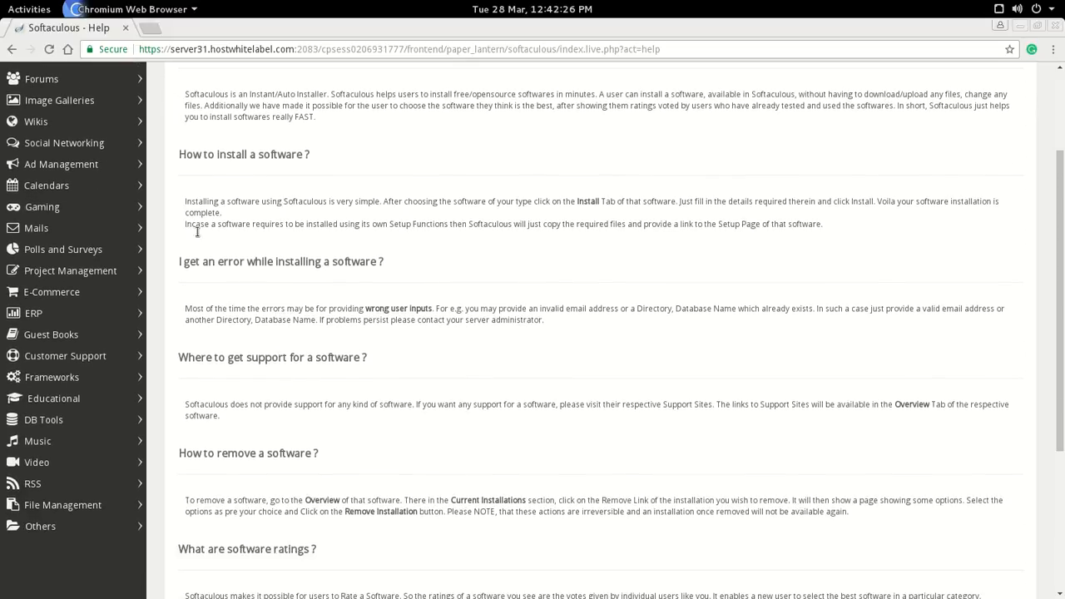
scroll(271, 227, "up", 1)
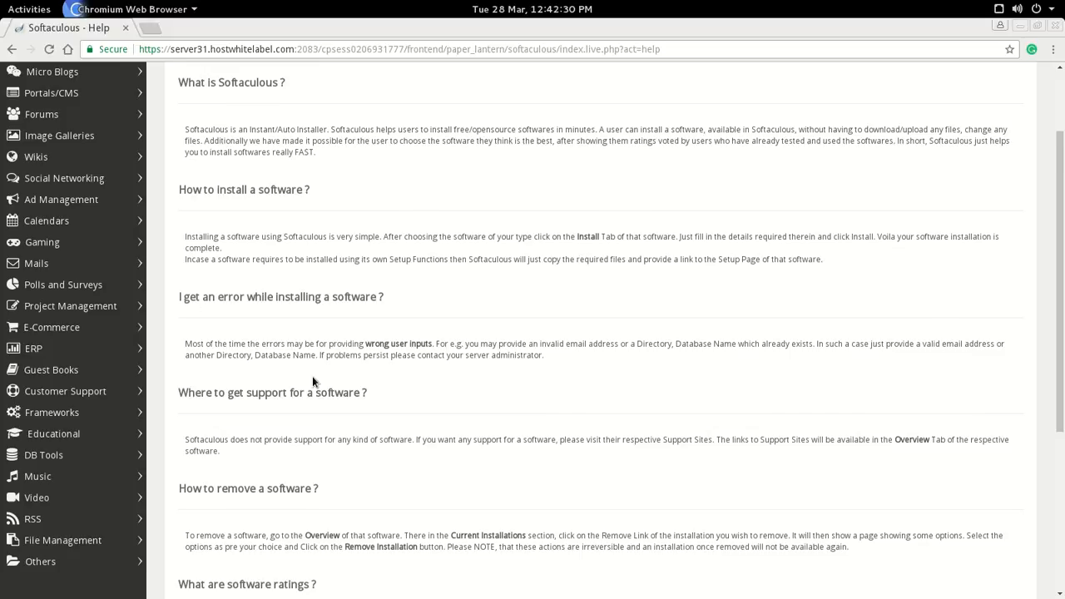
scroll(312, 376, "down", 3)
scroll(255, 375, "down", 5)
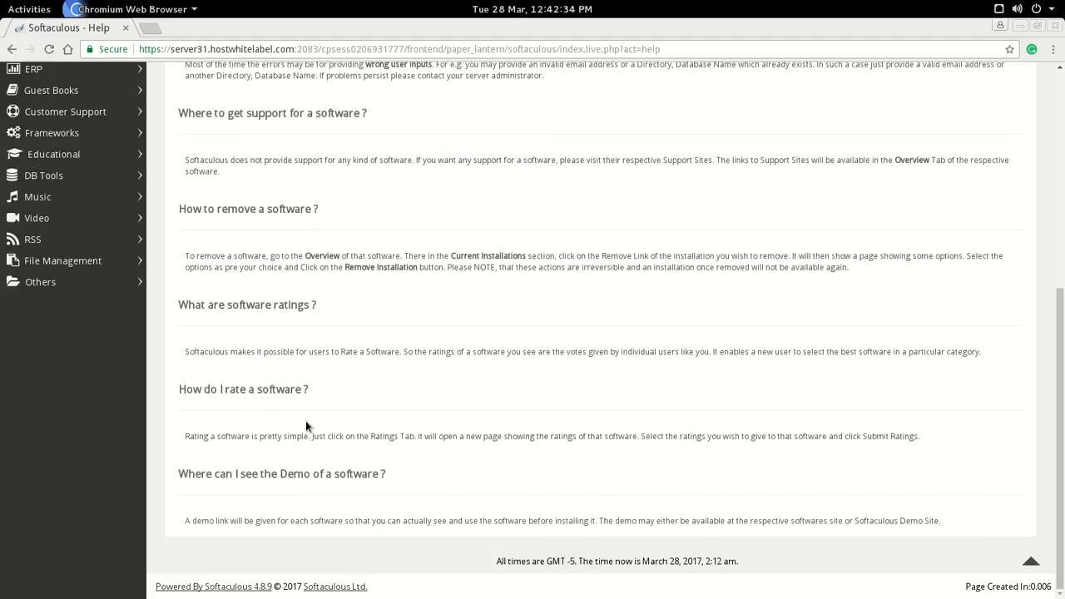
scroll(368, 393, "up", 4)
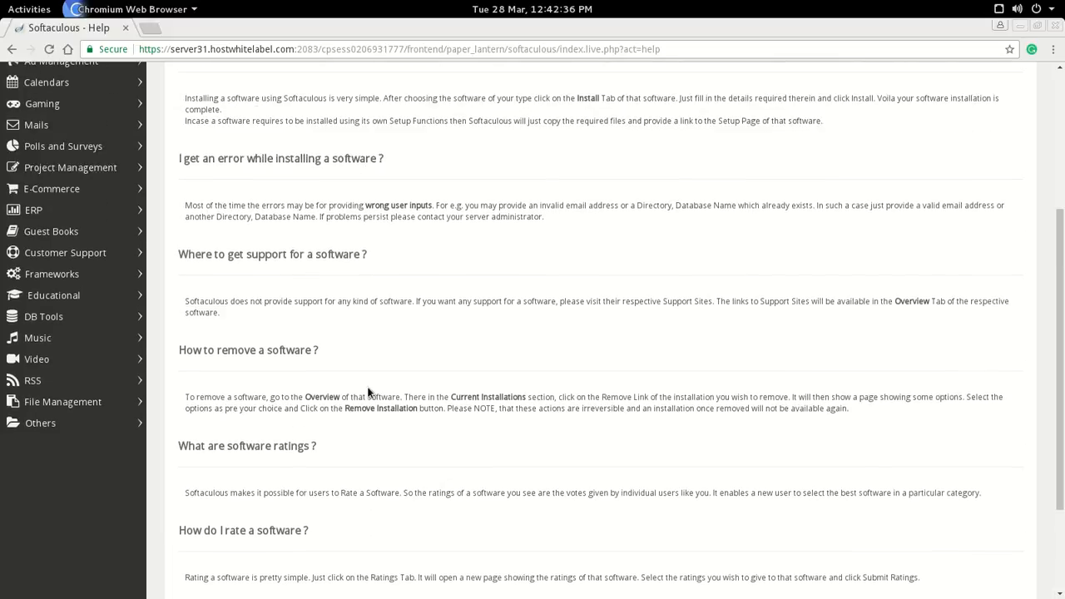
scroll(368, 392, "down", 4)
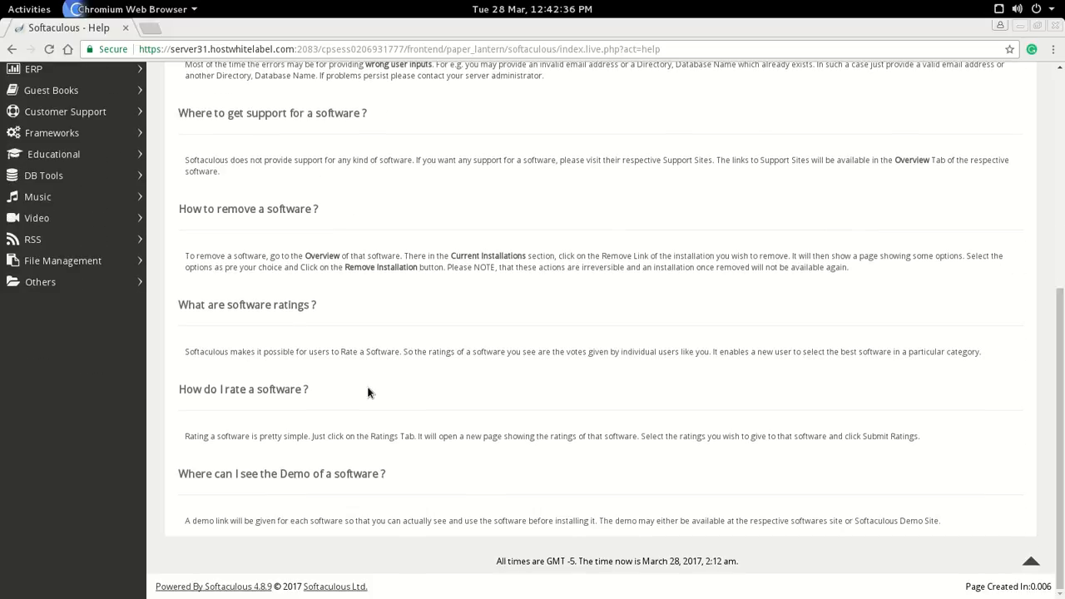
right_click(238, 589)
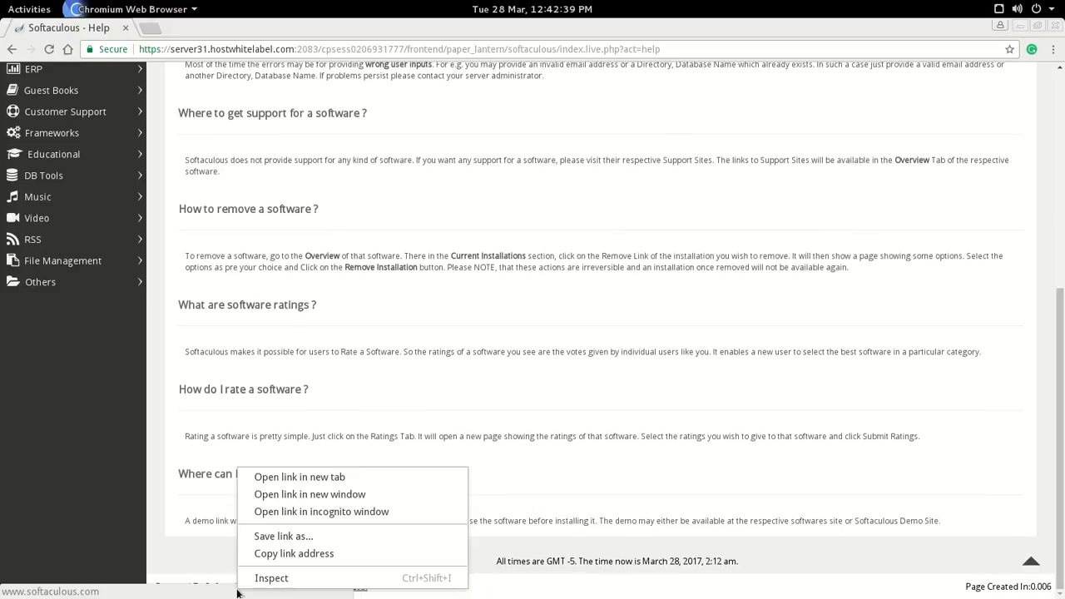
left_click(278, 476)
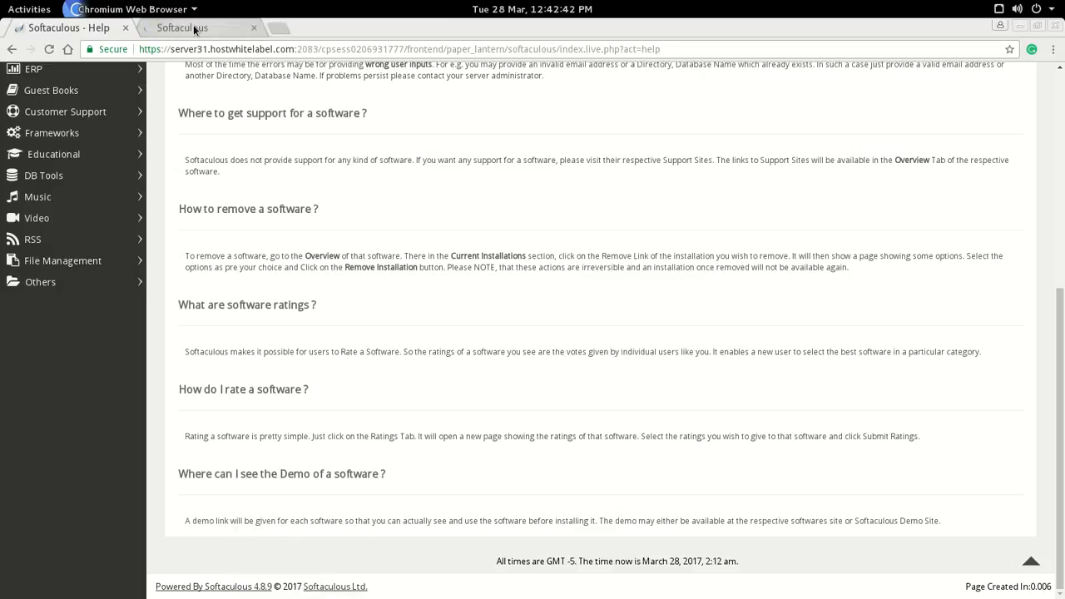
left_click(195, 28)
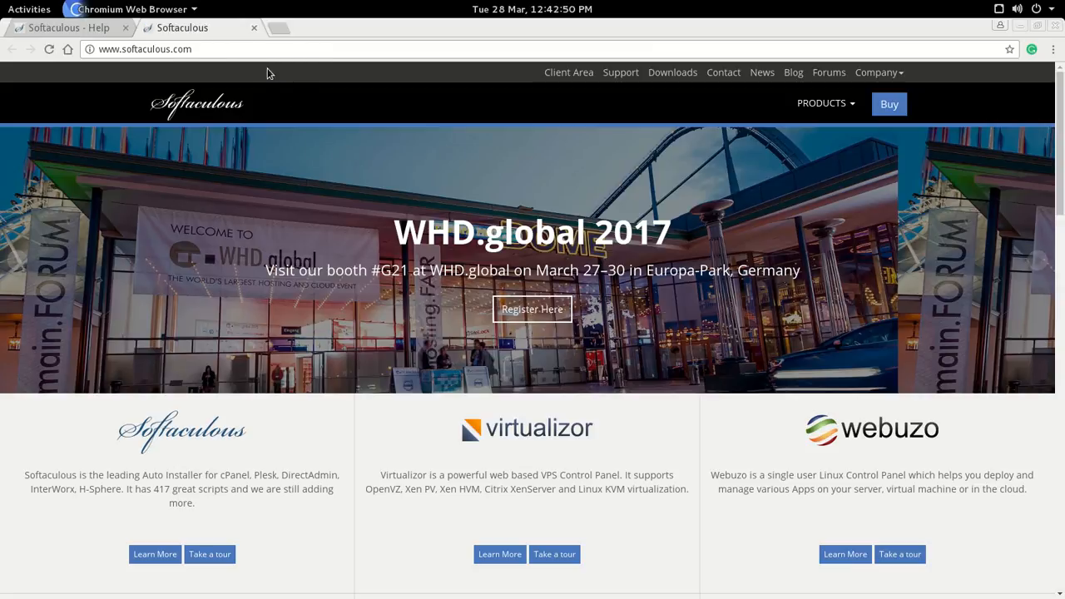
left_click(254, 28)
scroll(437, 352, "up", 5)
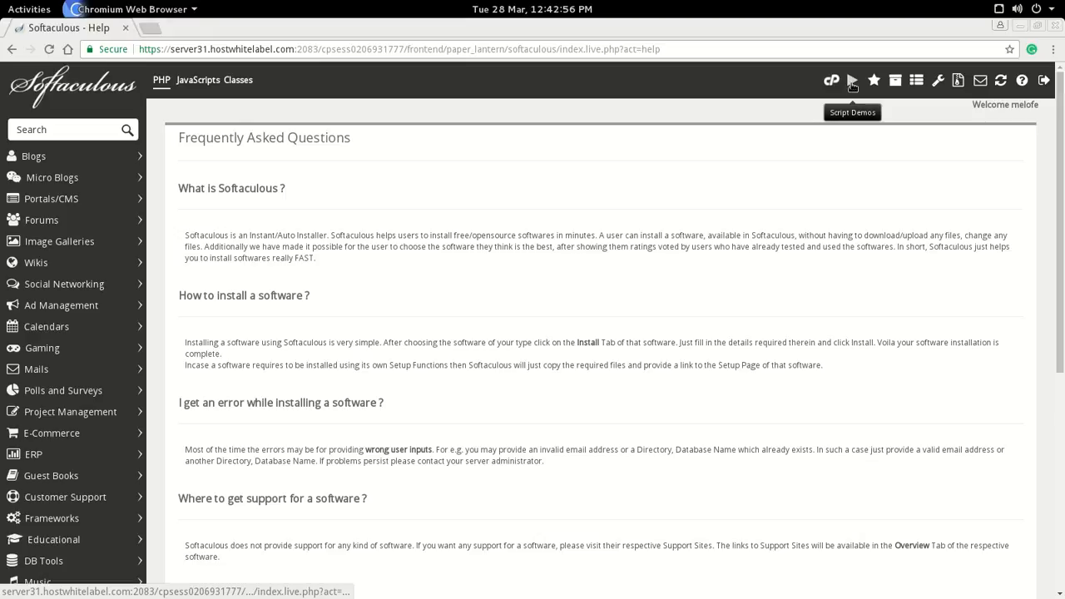
Look through Softaculous's Script Demos list, then return to the cPanel home page
left_click(851, 84)
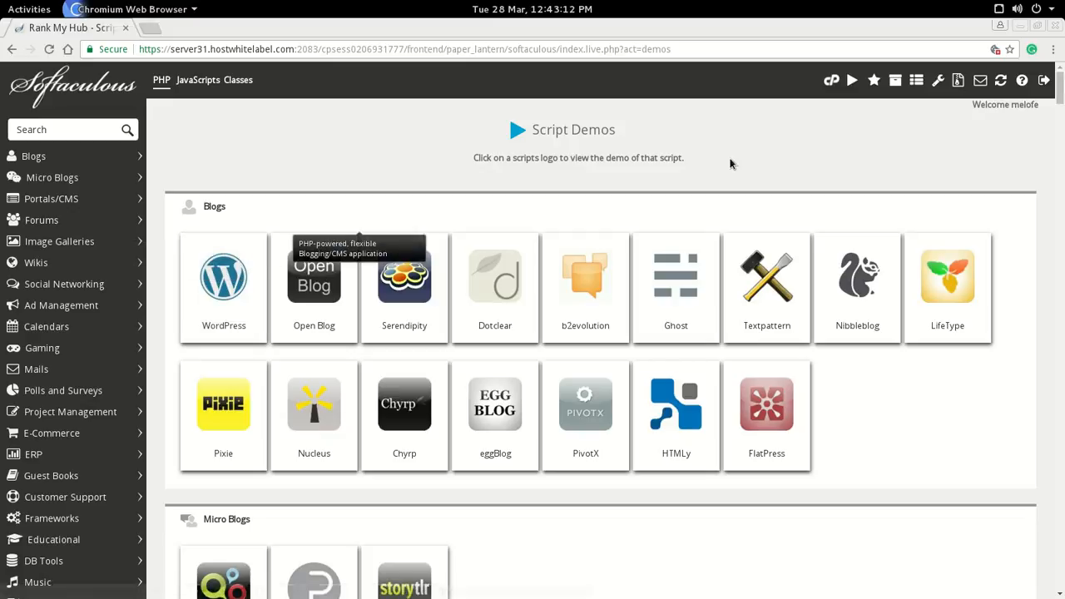
left_click(832, 84)
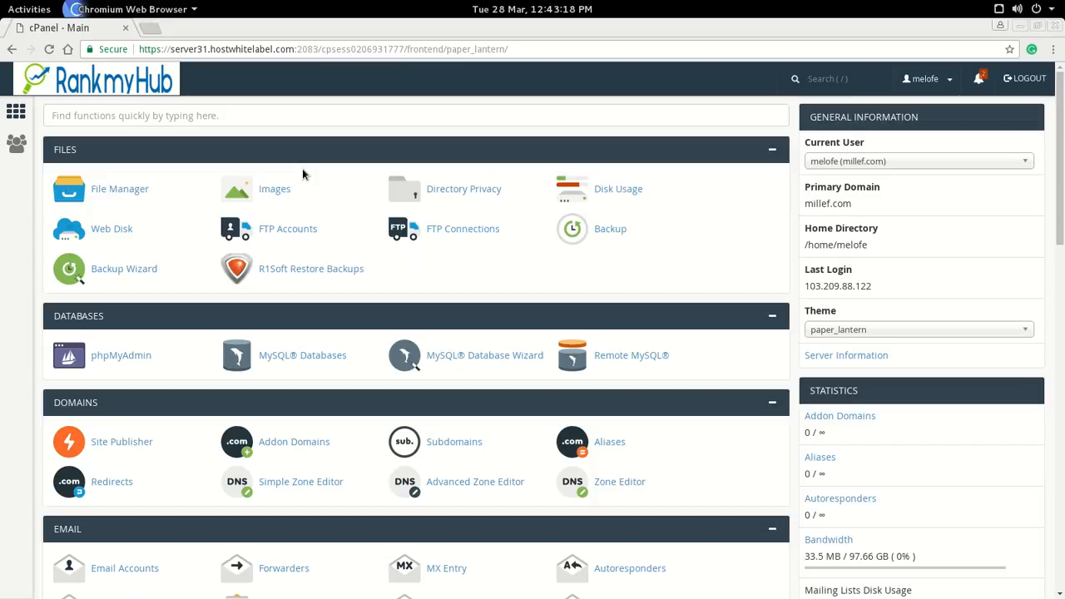
Open WordPress 4.7.3 from the Softaculous Apps Installer and begin a new installation
scroll(302, 170, "down", 8)
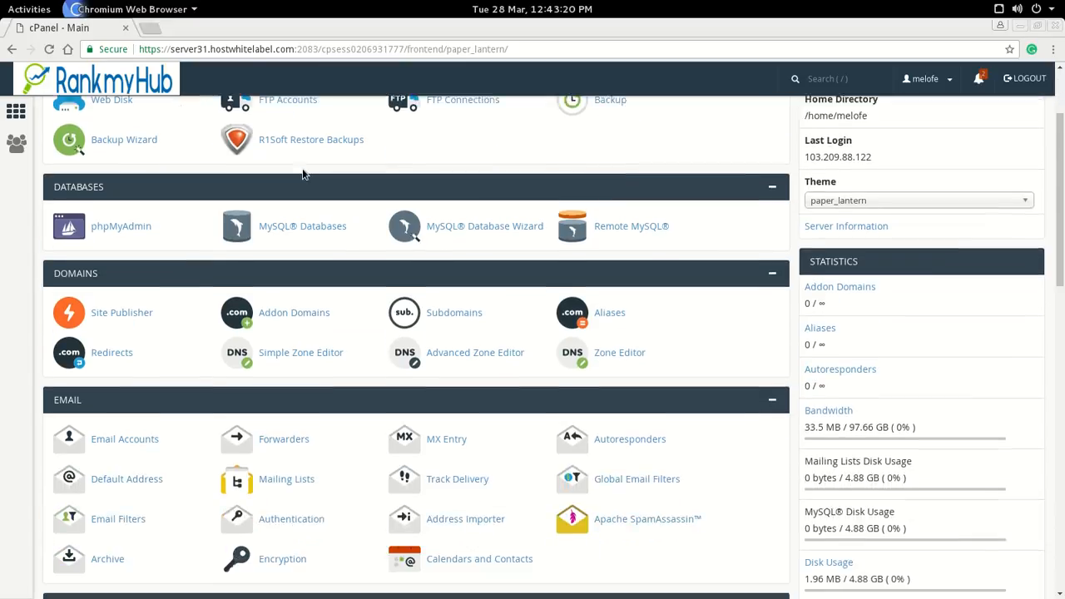
scroll(302, 171, "down", 10)
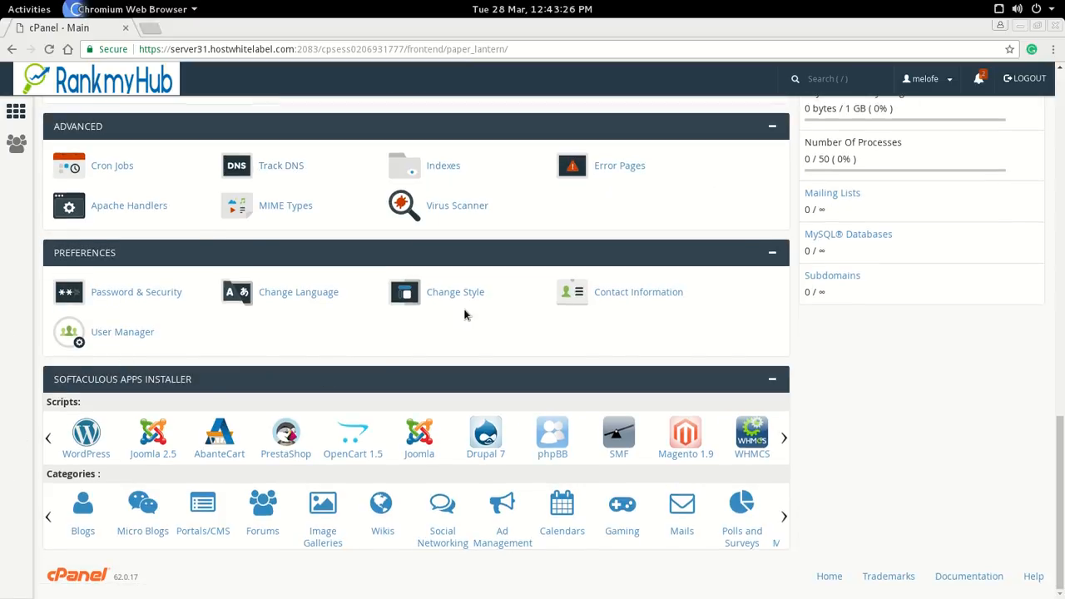
left_click(87, 441)
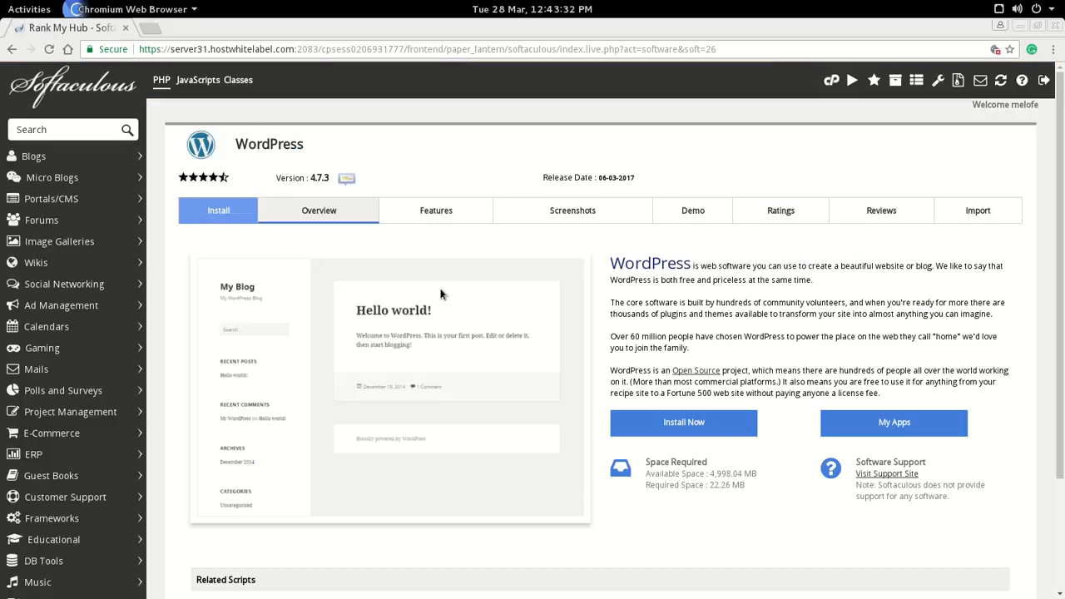
left_click(696, 432)
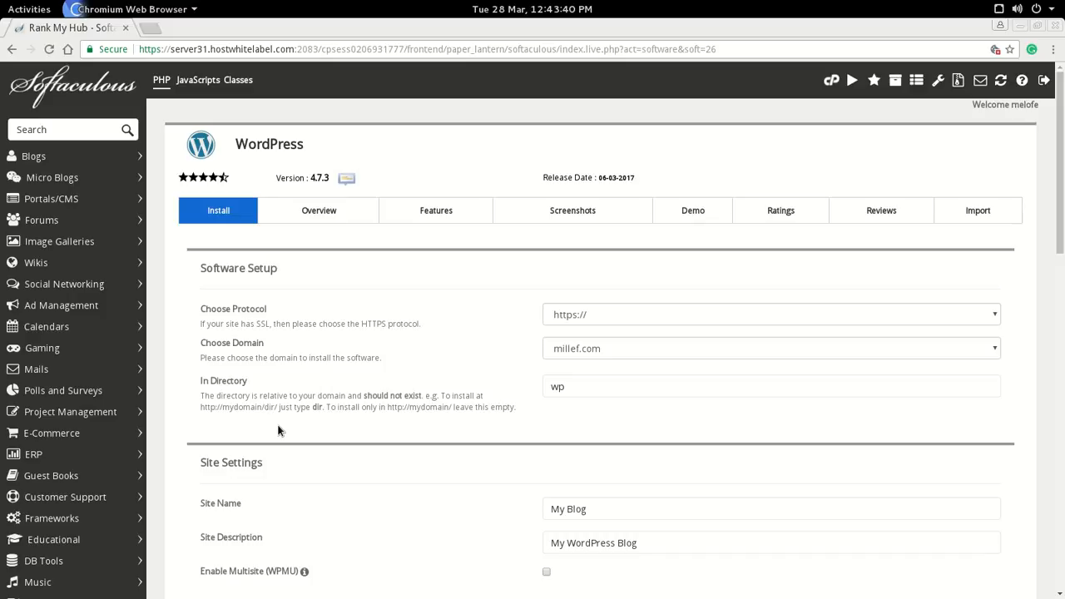
Review the WordPress install form and collapse its Select Theme section
scroll(439, 331, "down", 5)
scroll(440, 331, "down", 6)
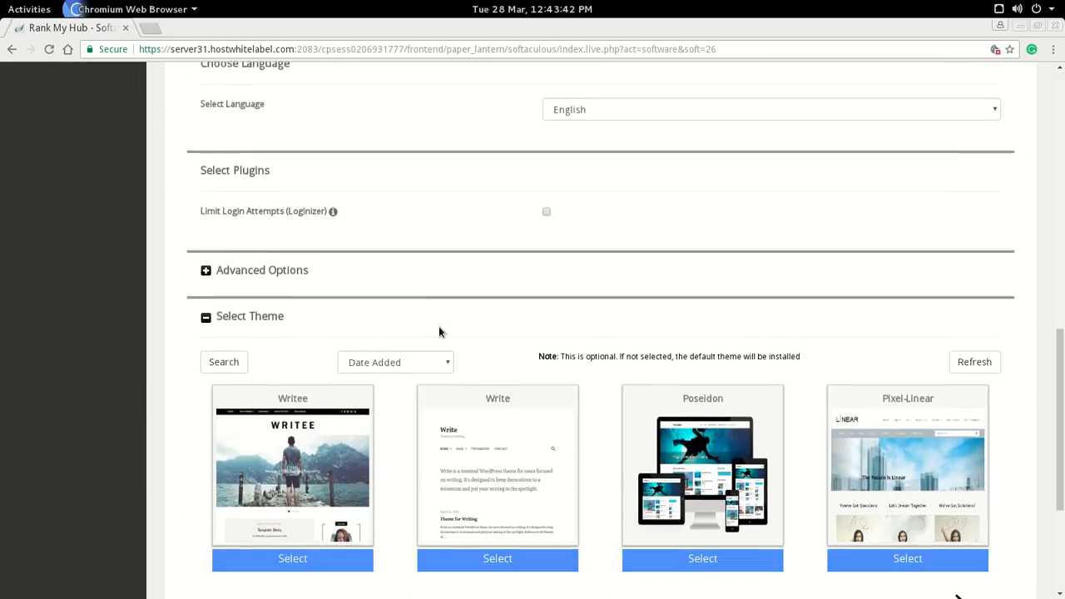
scroll(439, 331, "up", 3)
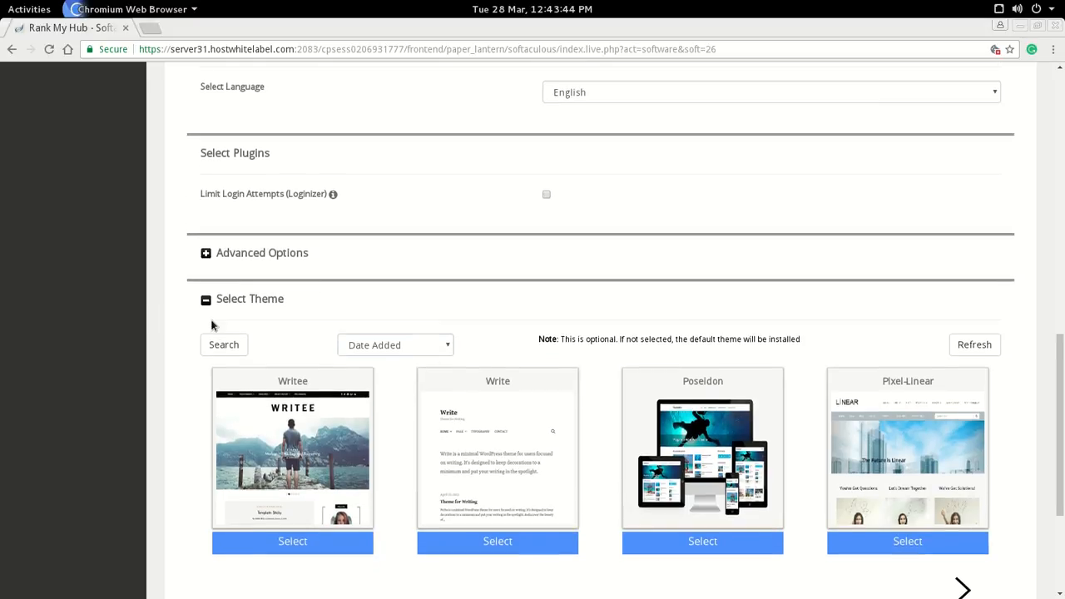
left_click(235, 305)
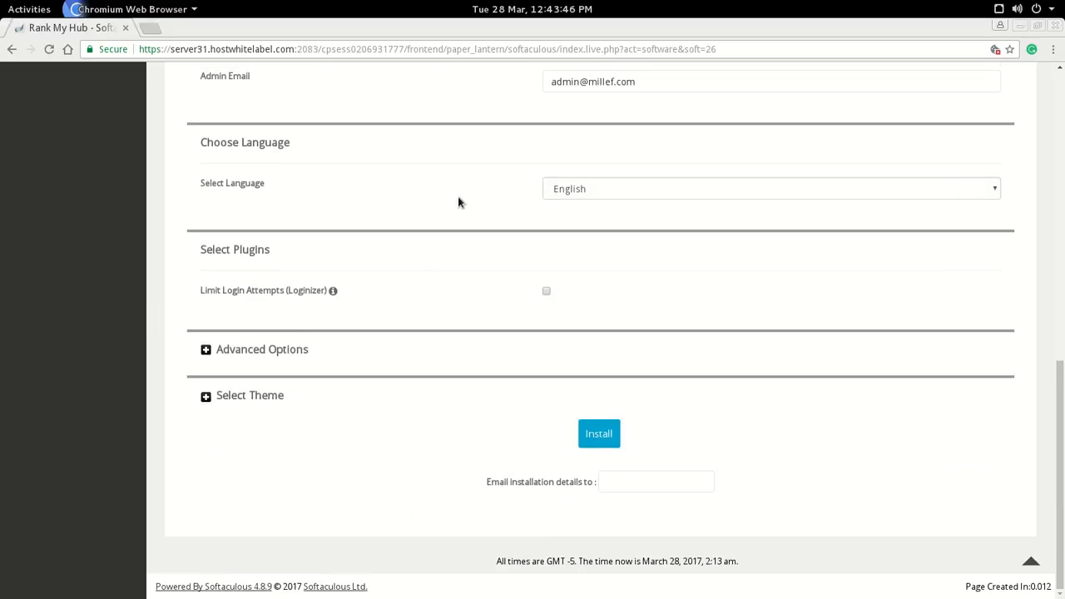
scroll(451, 352, "up", 10)
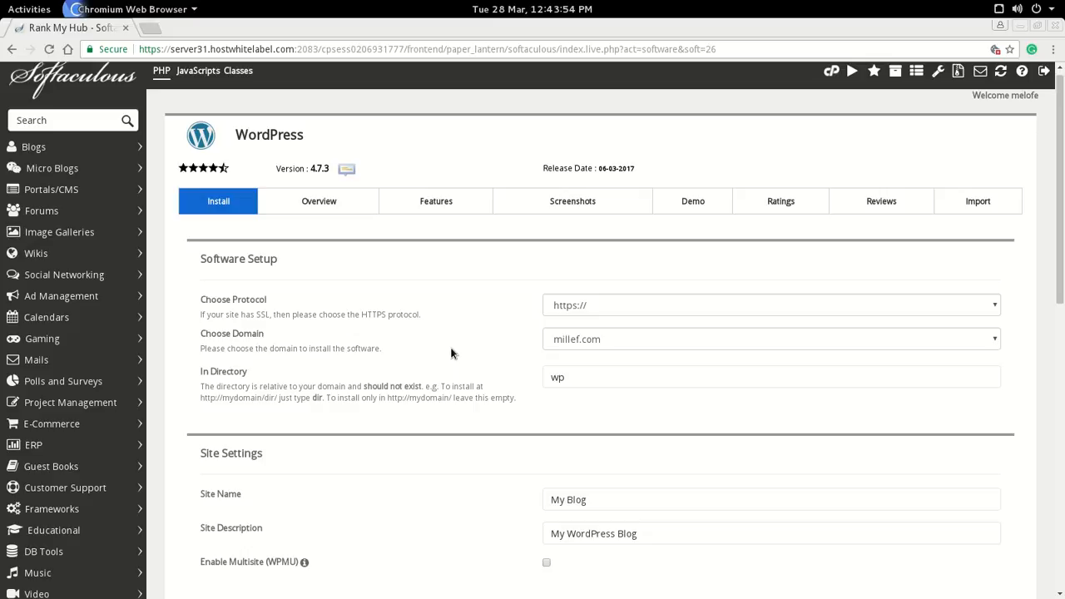
scroll(451, 354, "down", 10)
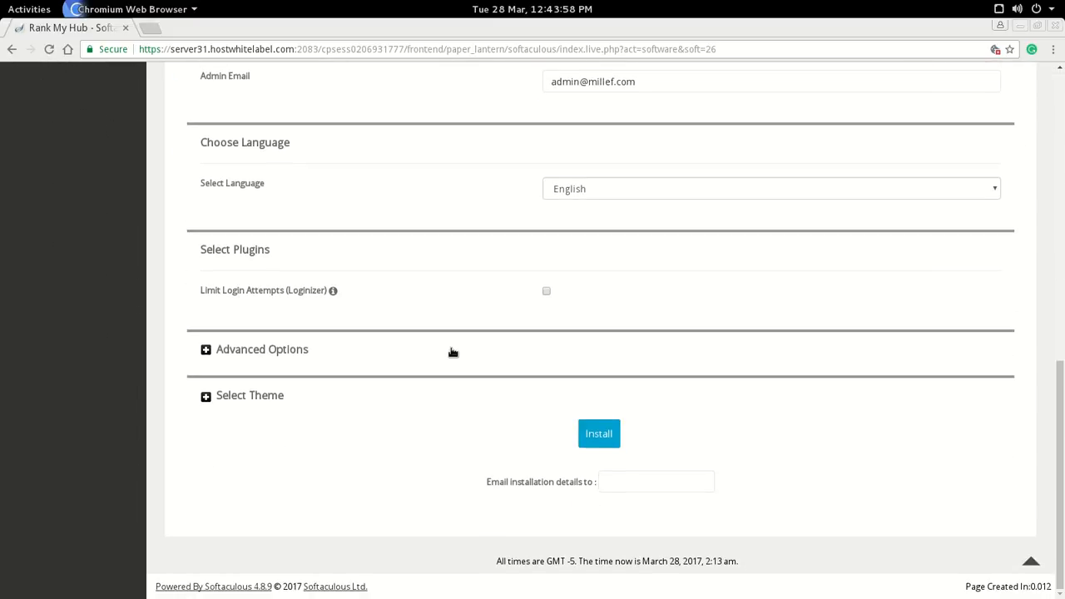
scroll(491, 478, "up", 5)
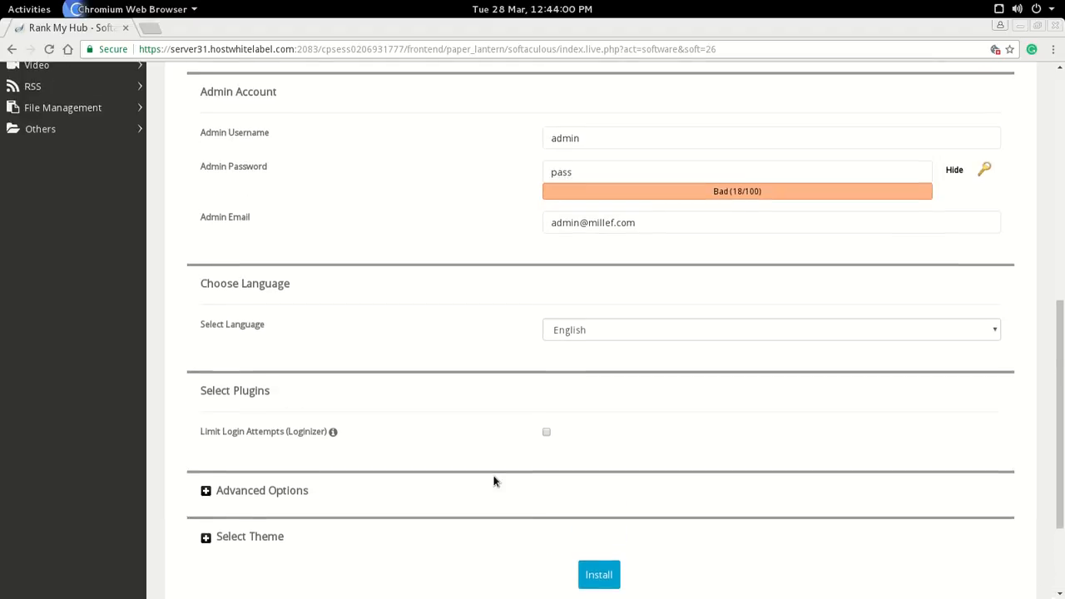
scroll(493, 481, "up", 4)
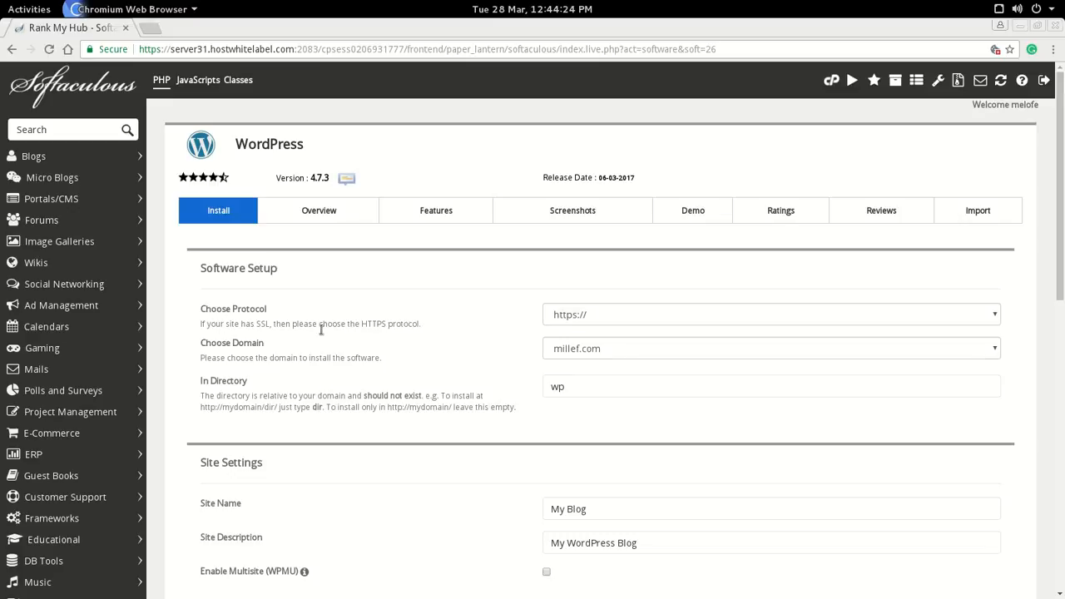
left_click(551, 313)
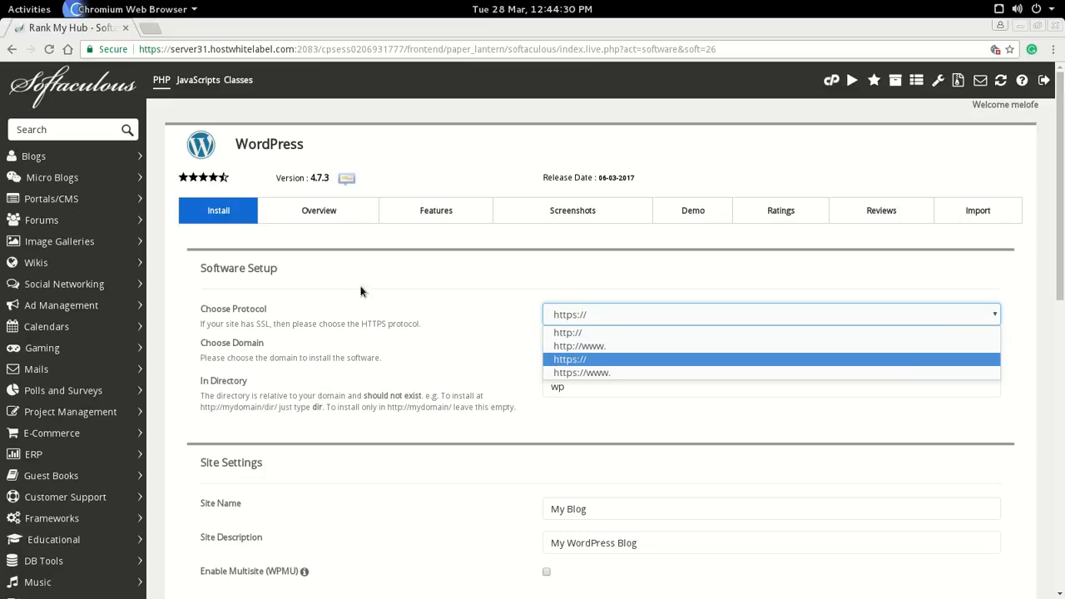
left_click(564, 360)
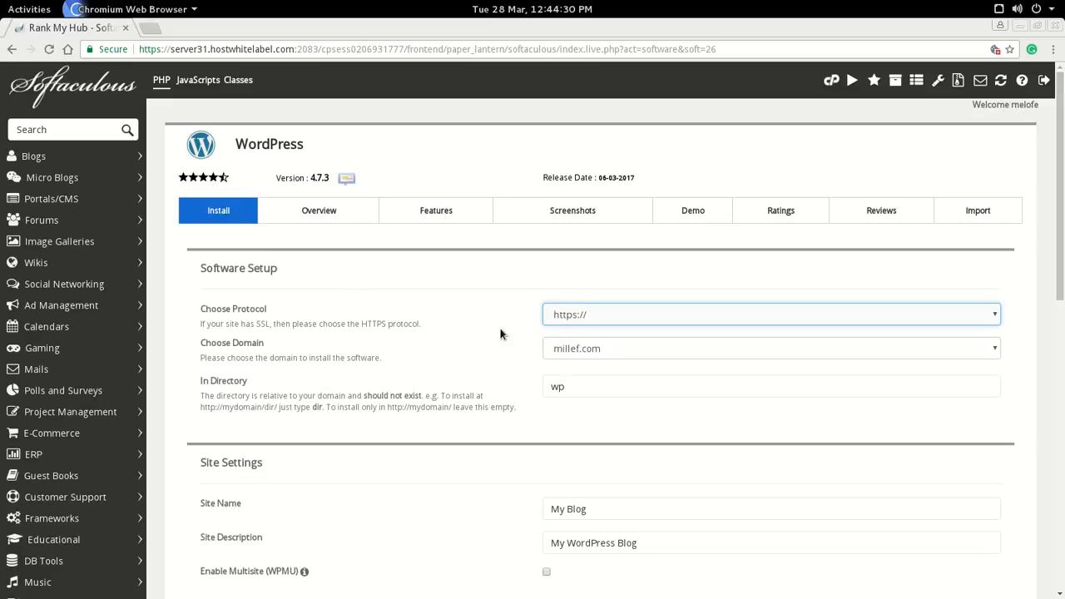
left_click(562, 317)
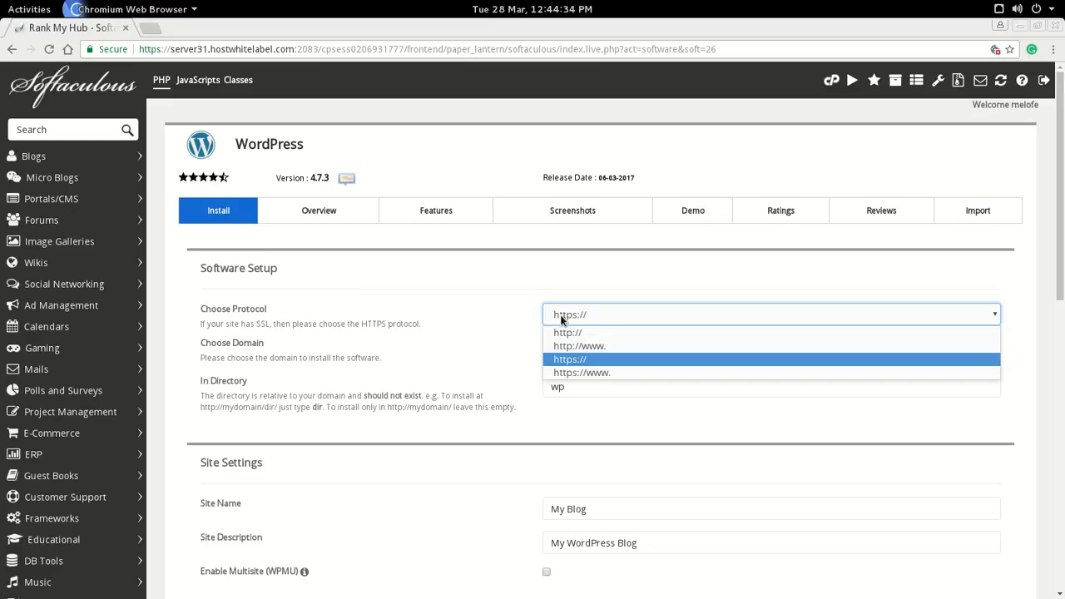
left_click(566, 371)
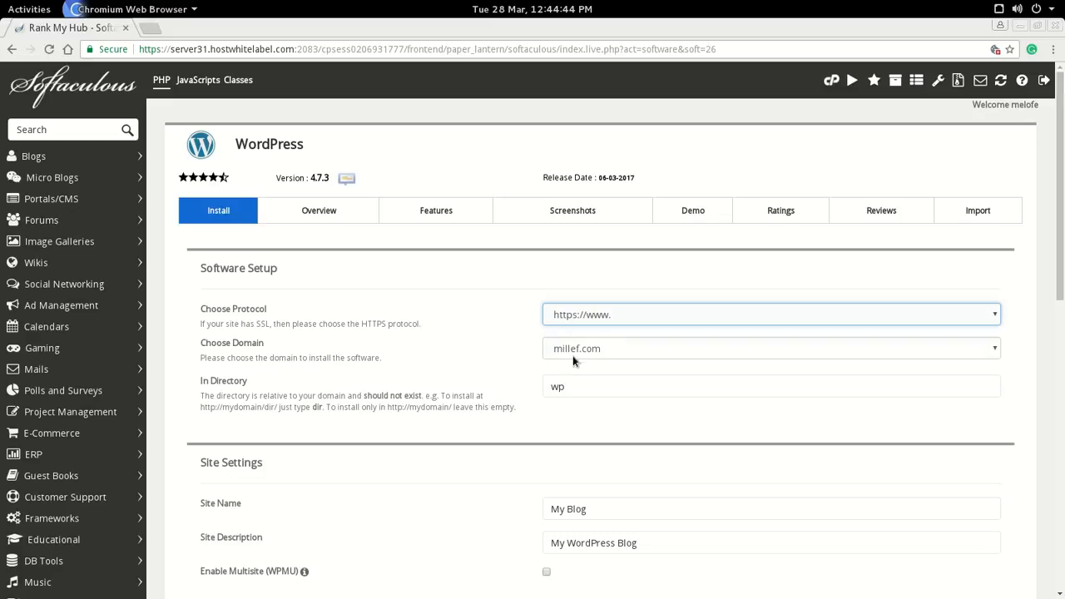
left_click(597, 313)
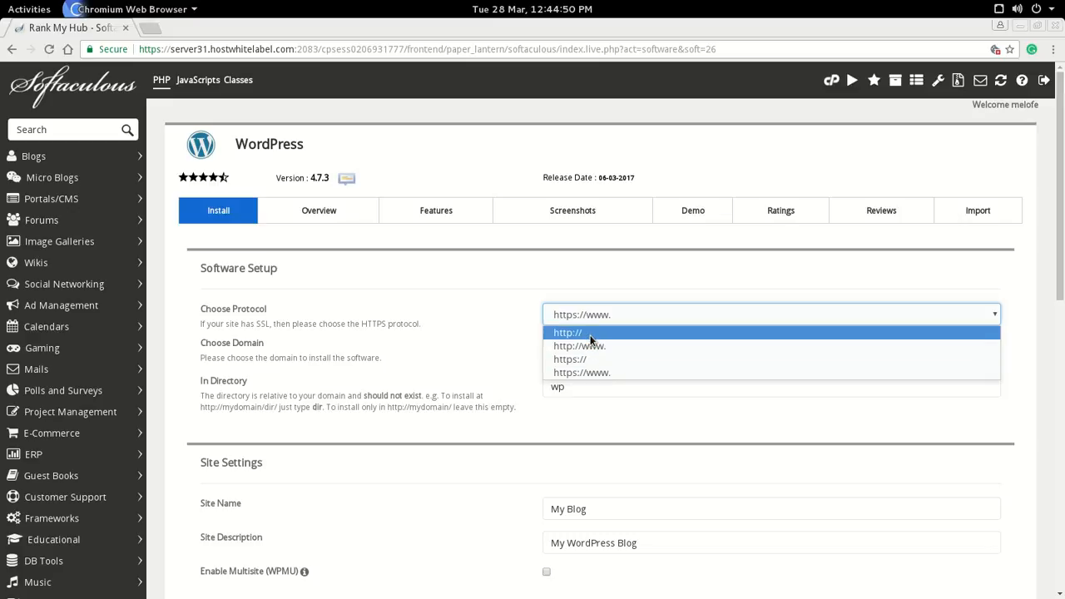
left_click(386, 322)
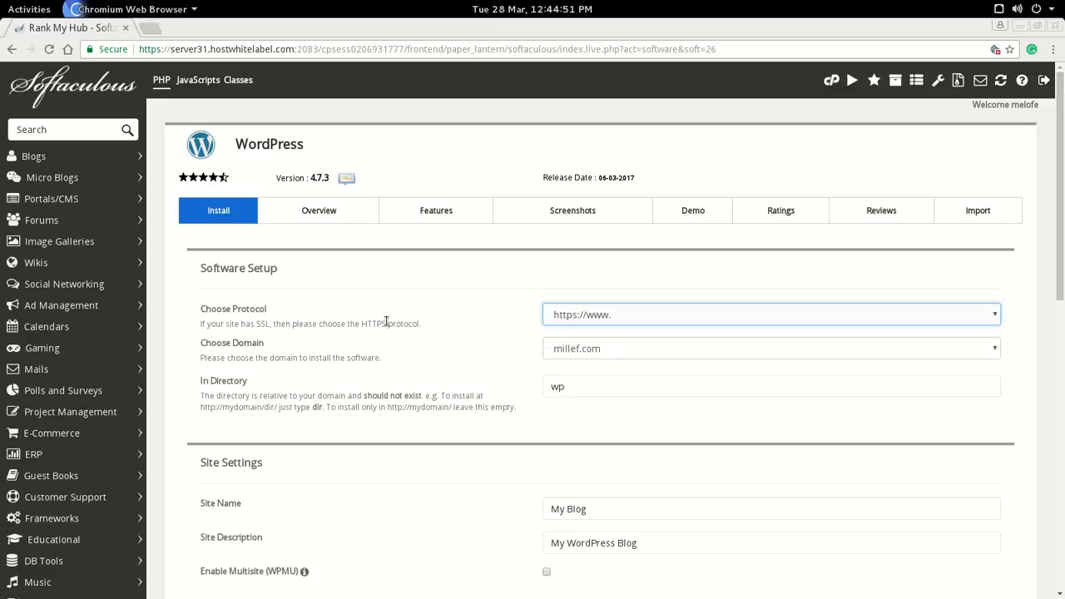
left_click(616, 316)
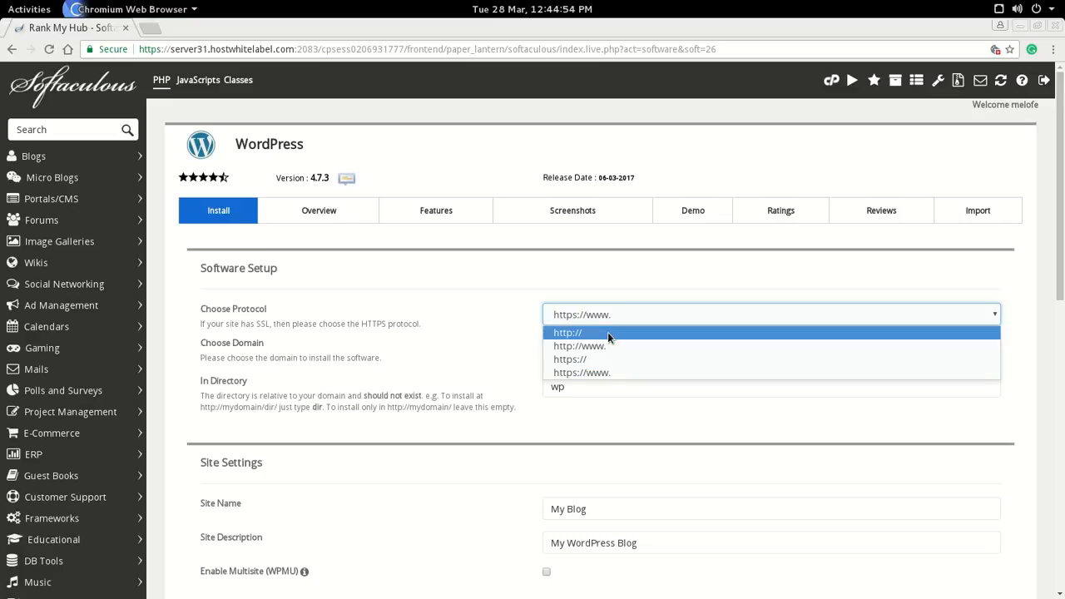
left_click(608, 333)
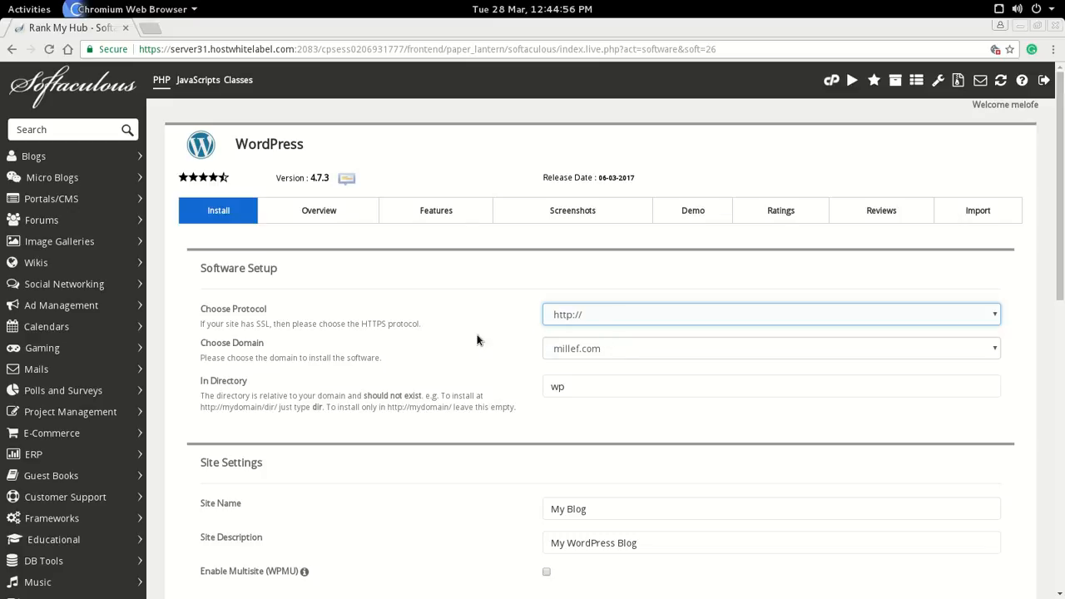
left_click(577, 314)
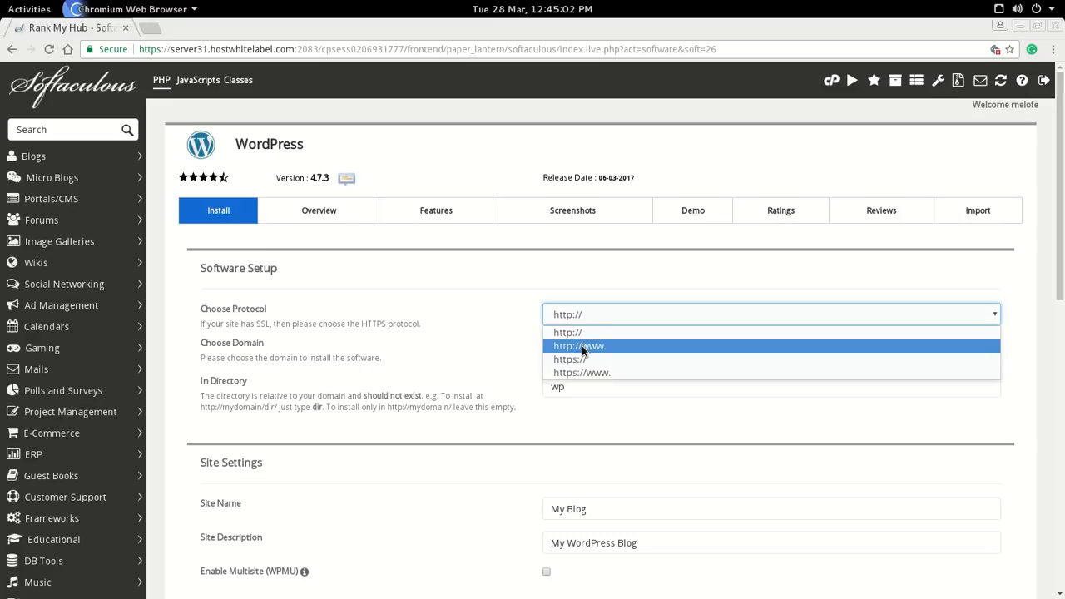
left_click(581, 345)
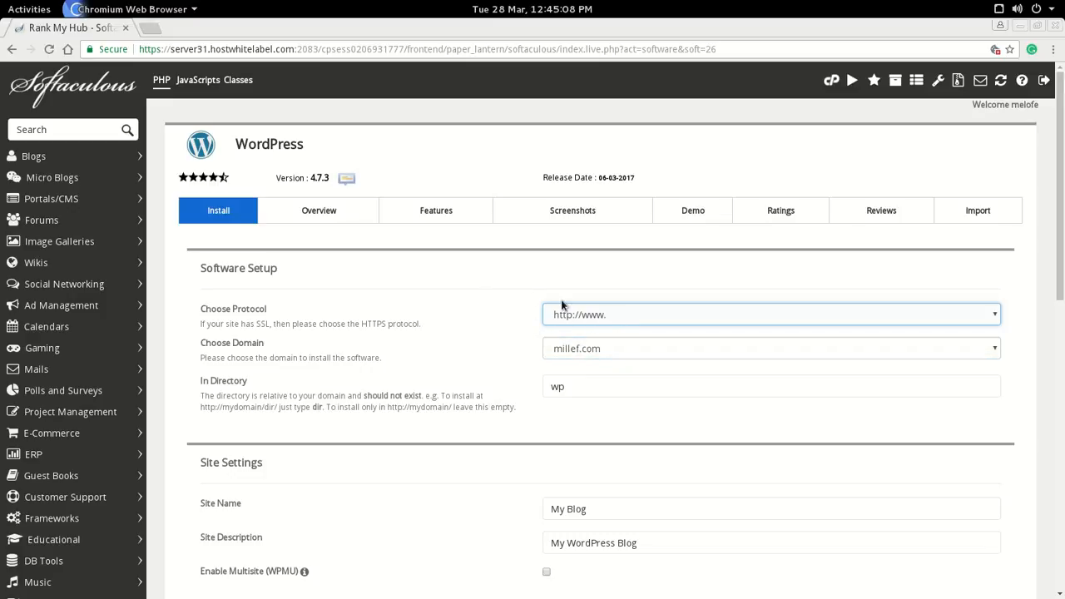
left_click(572, 347)
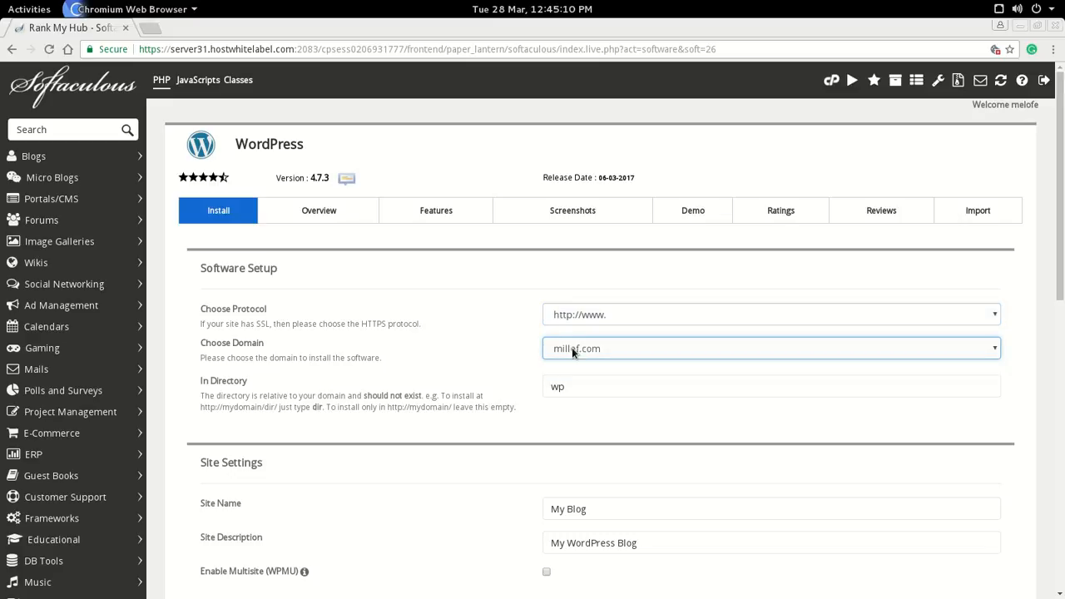
left_click(546, 366)
Open the cPanel home page in a new browser tab
right_click(831, 80)
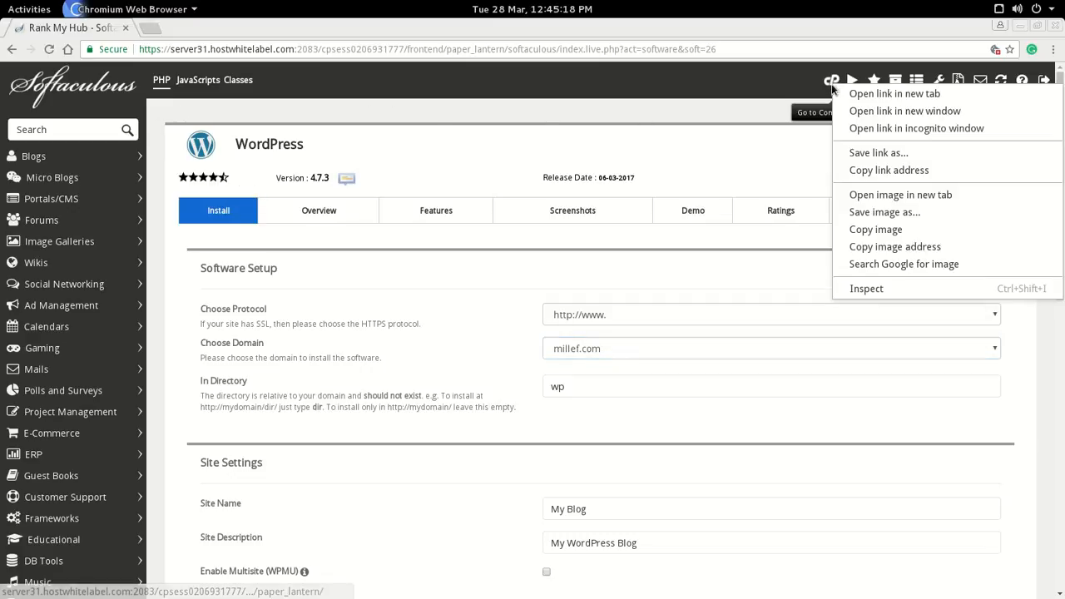
left_click(924, 91)
left_click(175, 27)
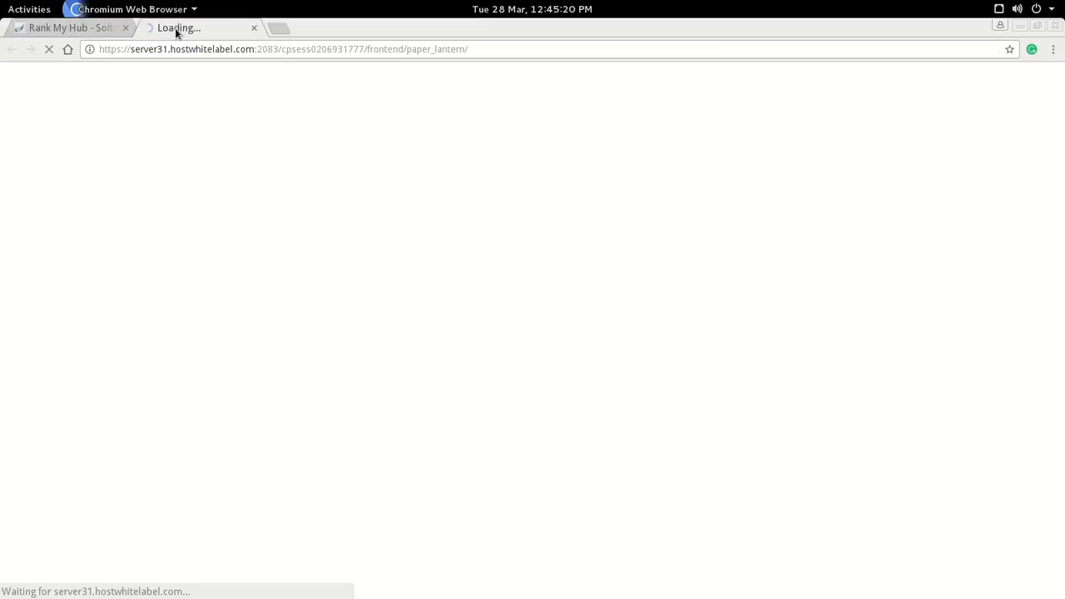
scroll(292, 383, "down", 3)
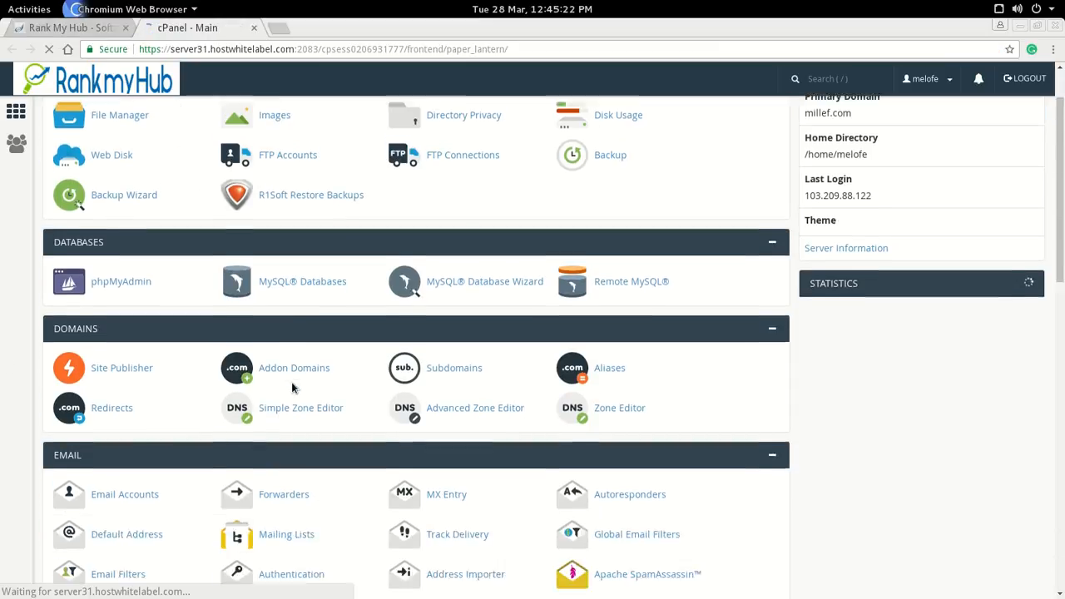
scroll(292, 385, "up", 3)
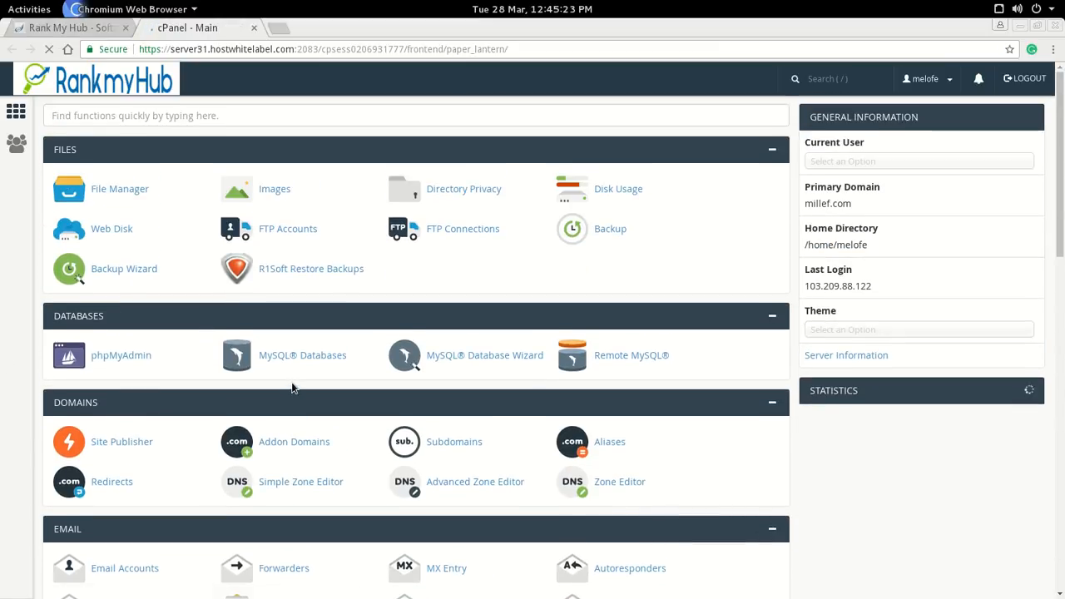
Open the primary domain millef.com in another new tab
double_click(832, 205)
right_click(834, 206)
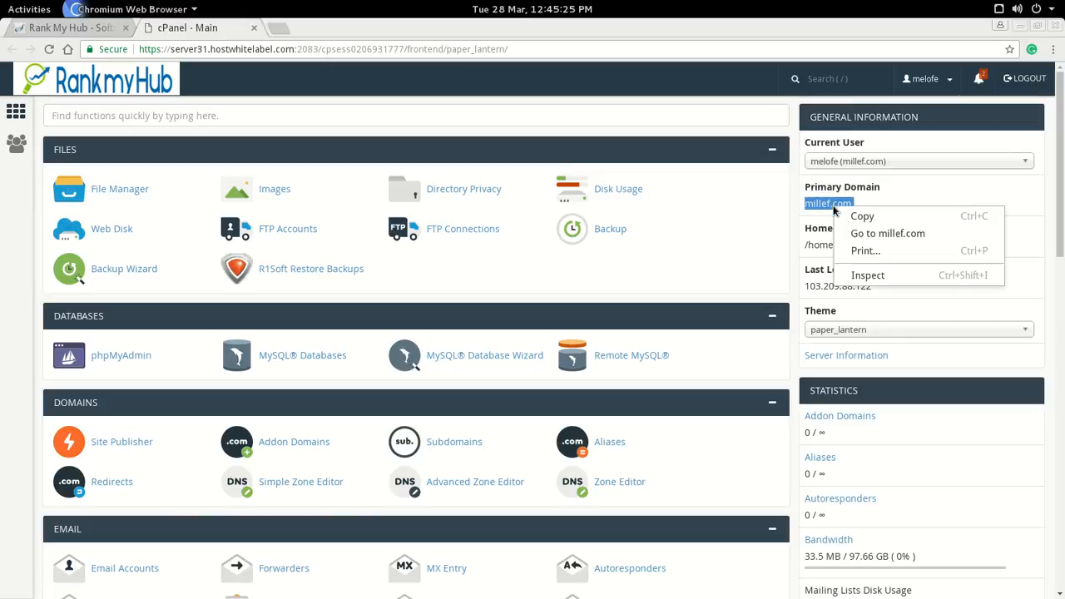
left_click(888, 233)
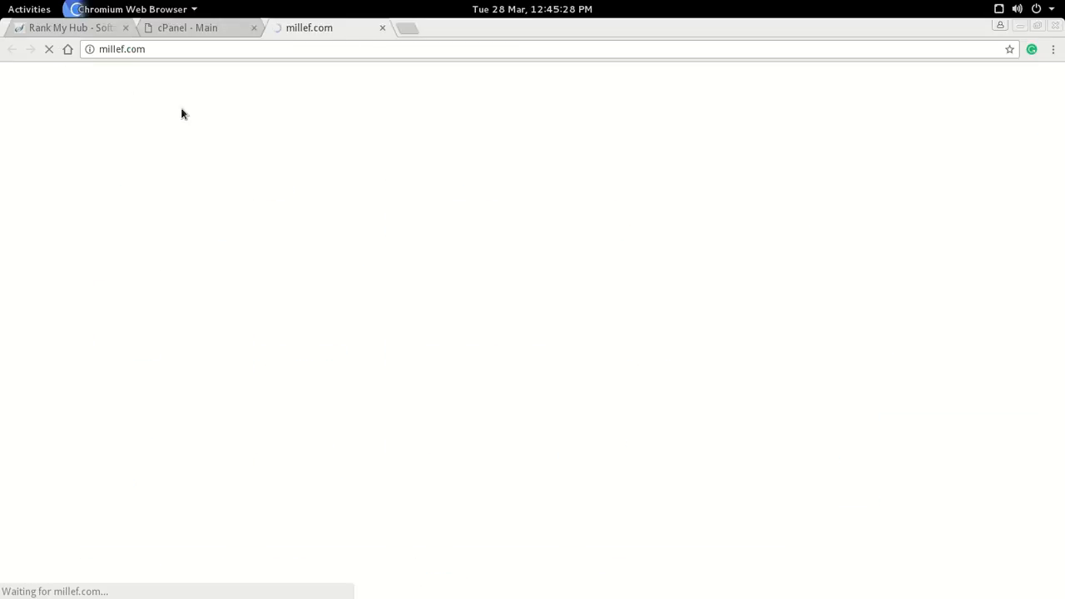
left_click(152, 49)
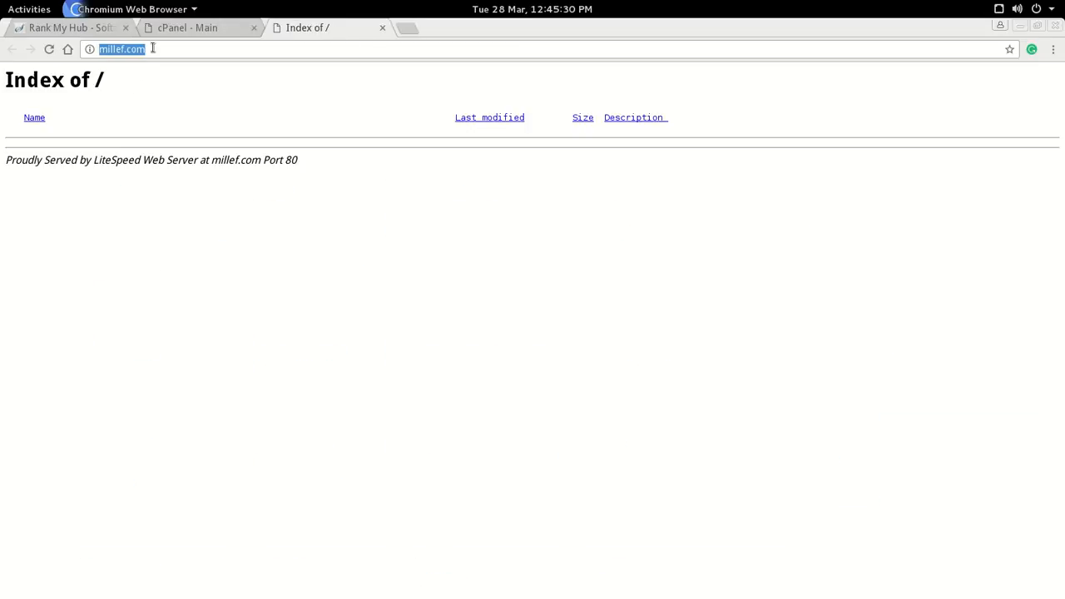
key("Home")
type("http")
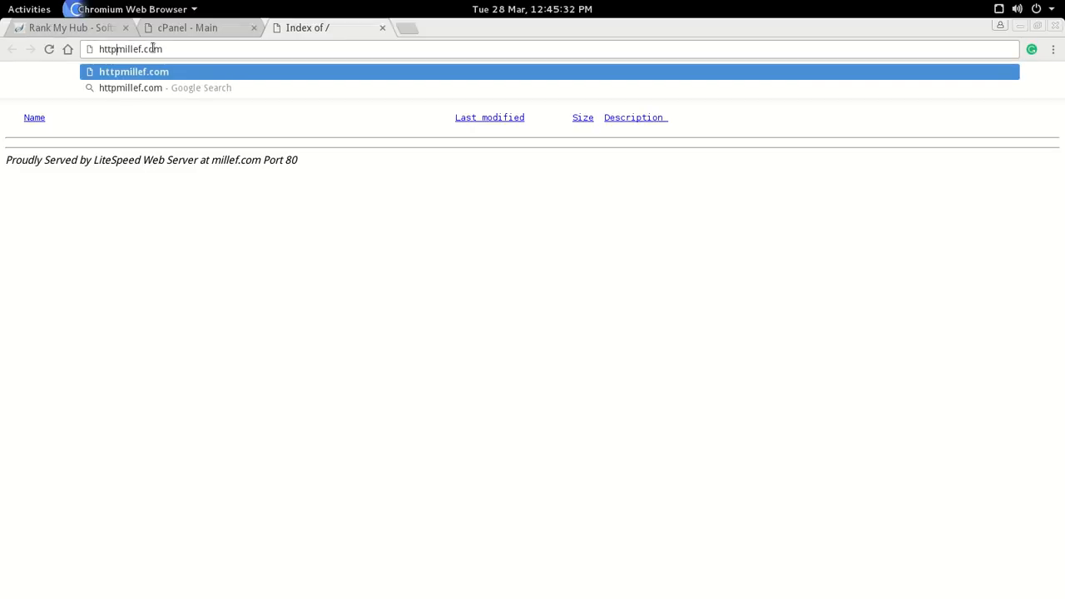
type("s://")
key("Return")
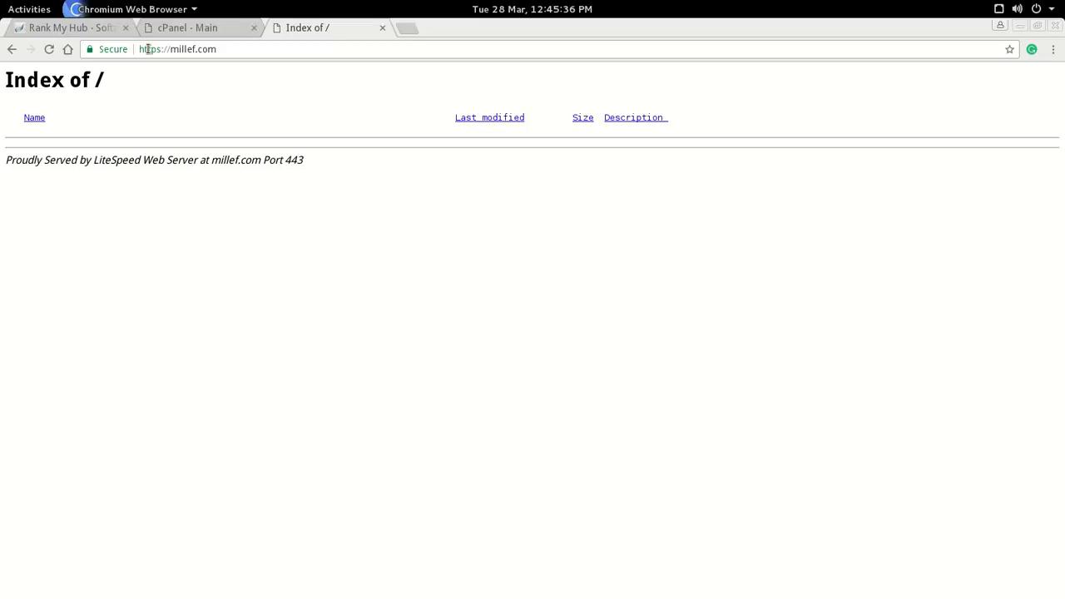
left_click(113, 50)
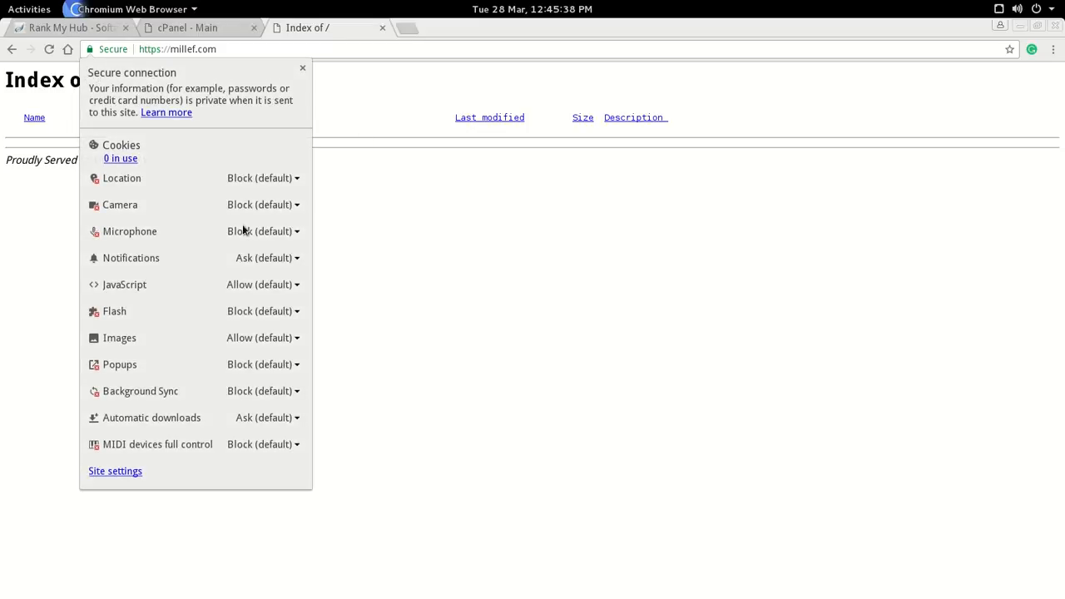
left_click(384, 242)
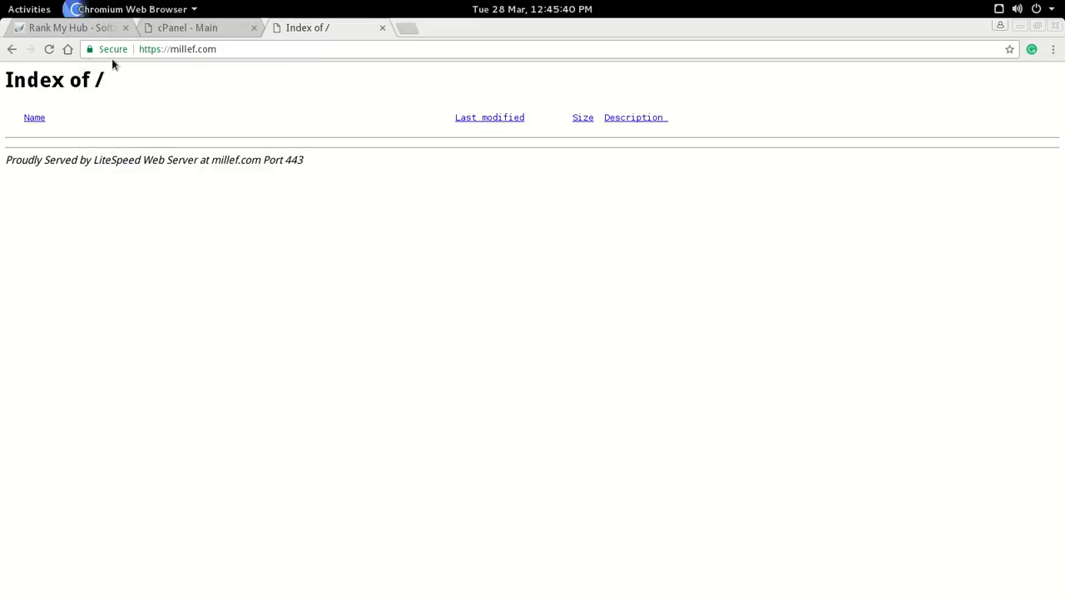
left_click(382, 27)
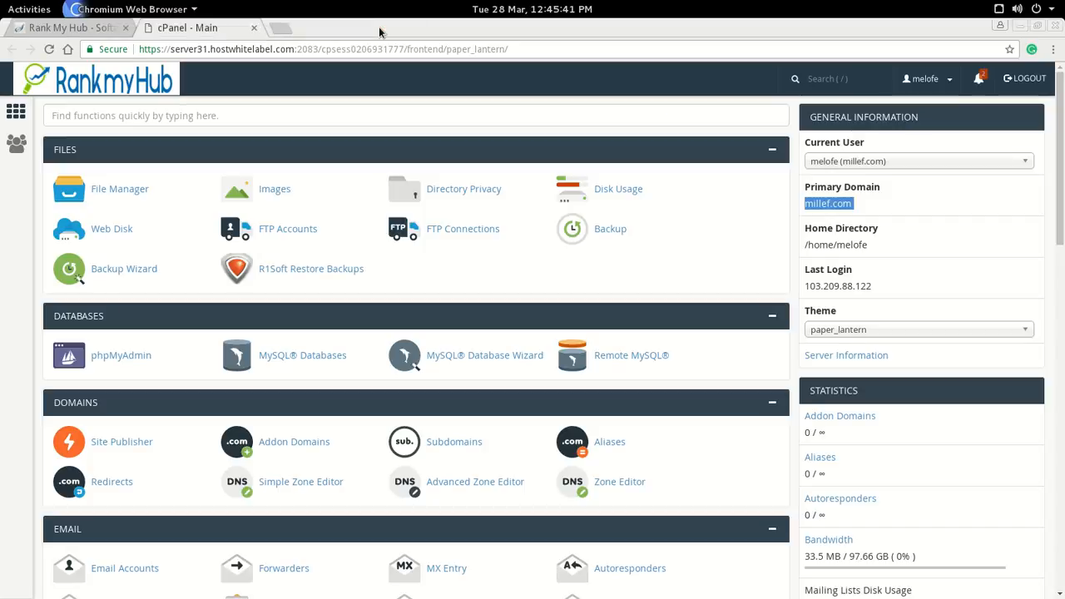
left_click(83, 29)
left_click(615, 313)
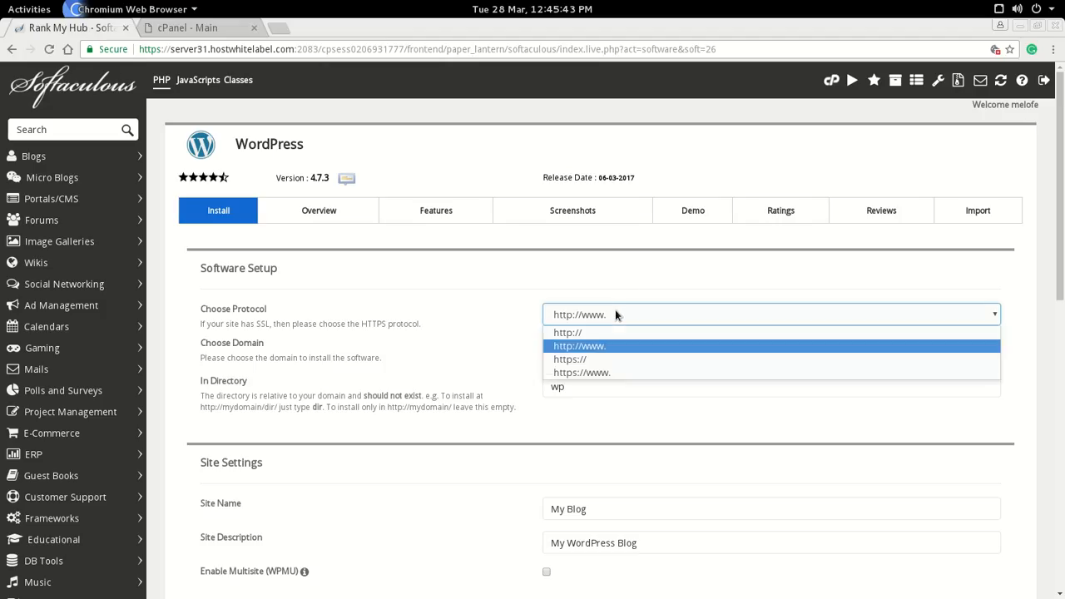
left_click(595, 359)
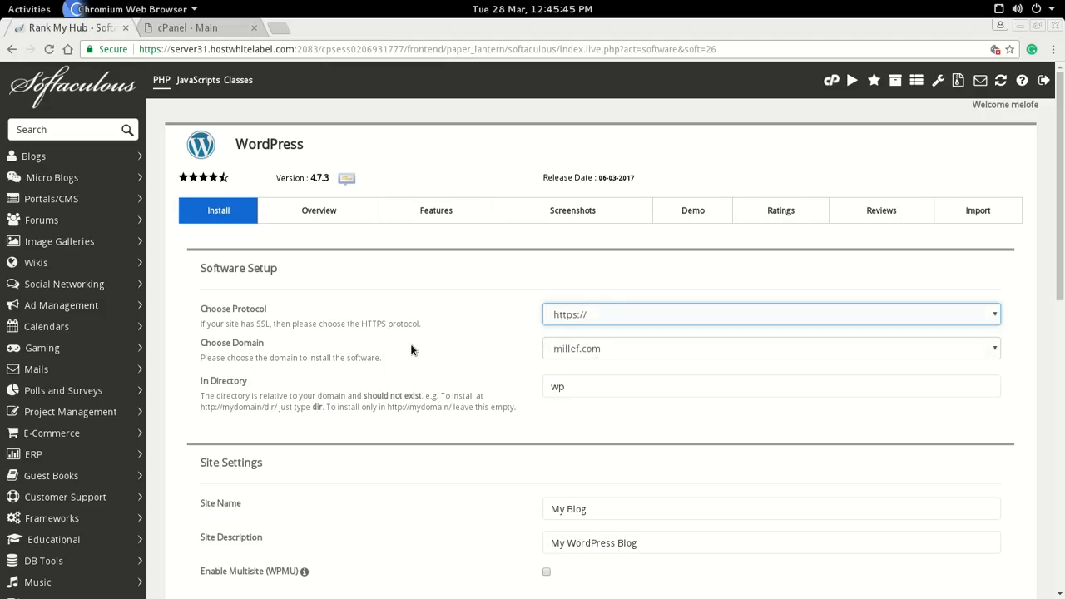
left_click(587, 318)
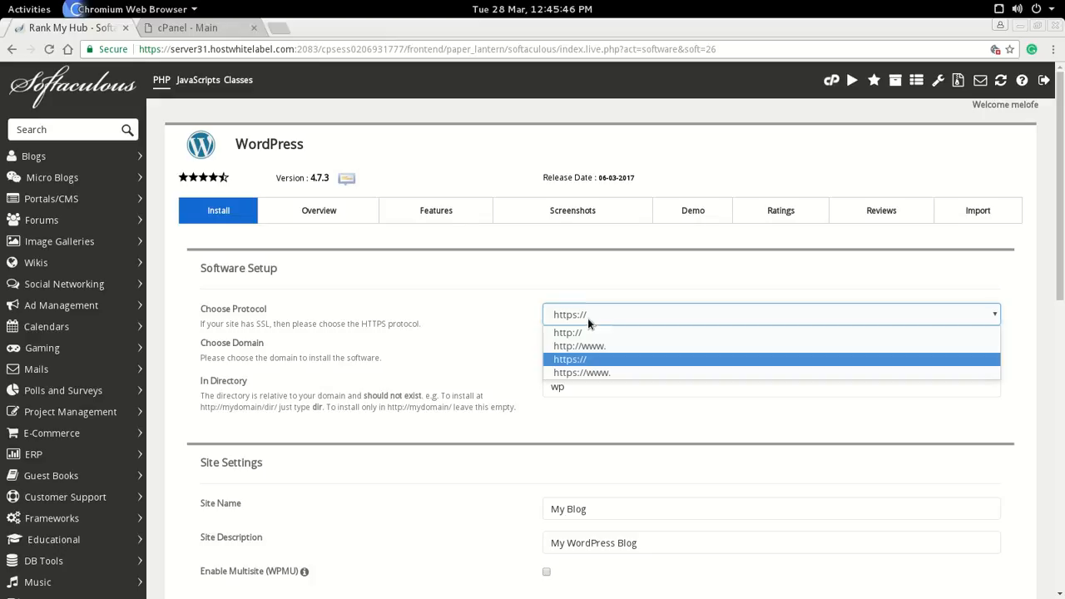
left_click(591, 363)
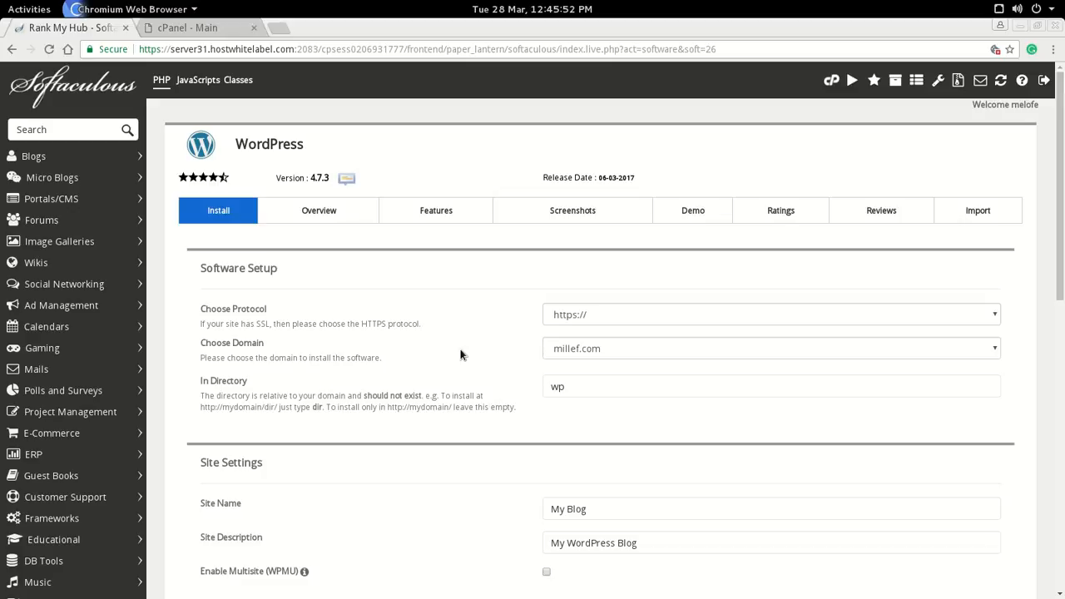
left_click(631, 313)
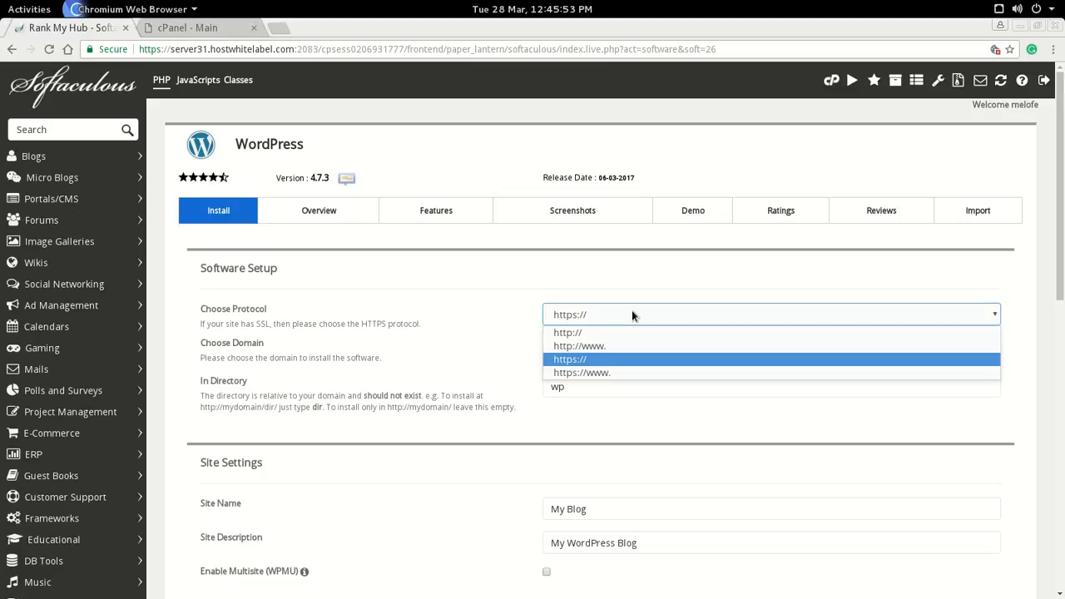
left_click(611, 374)
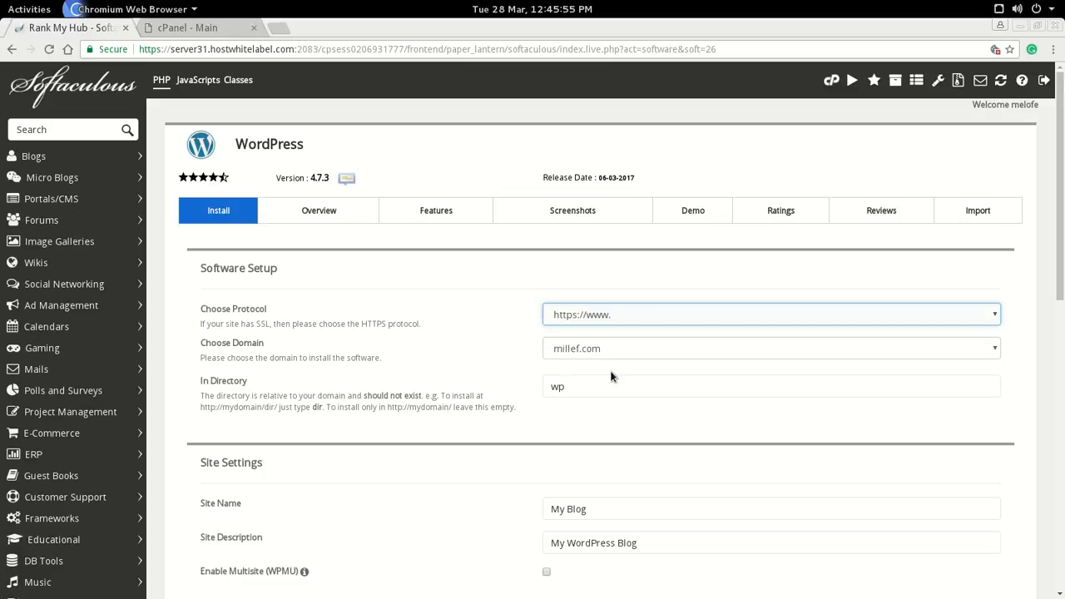
left_click(568, 316)
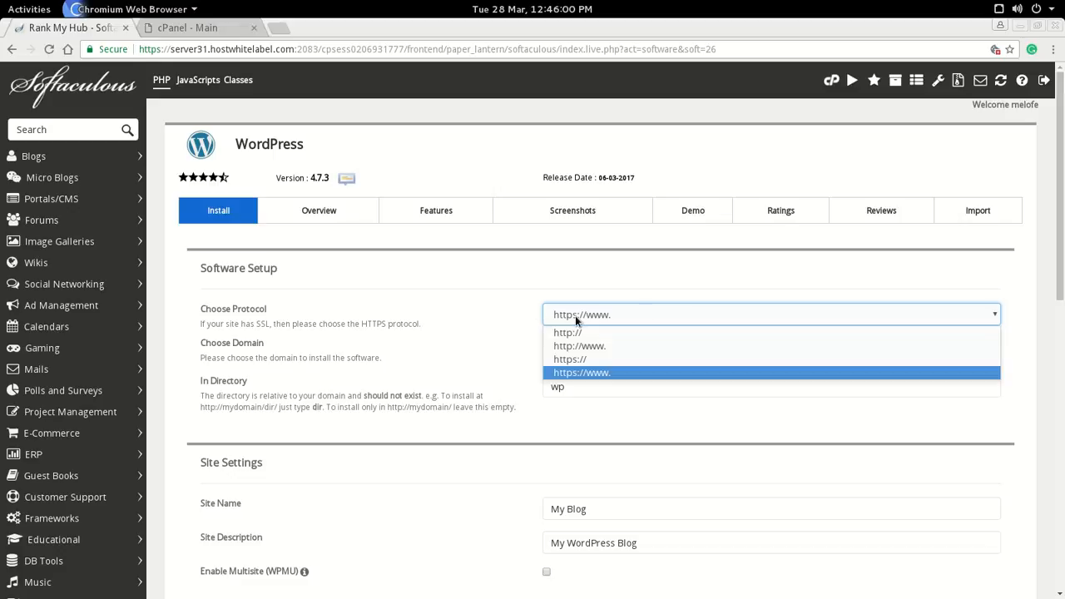
left_click(580, 358)
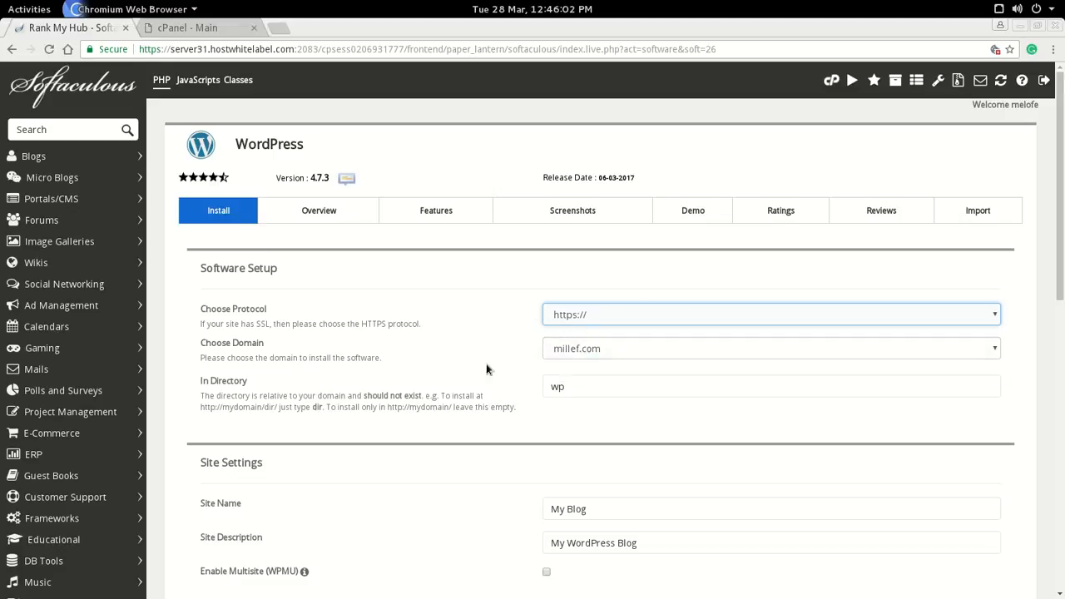
left_click(485, 398)
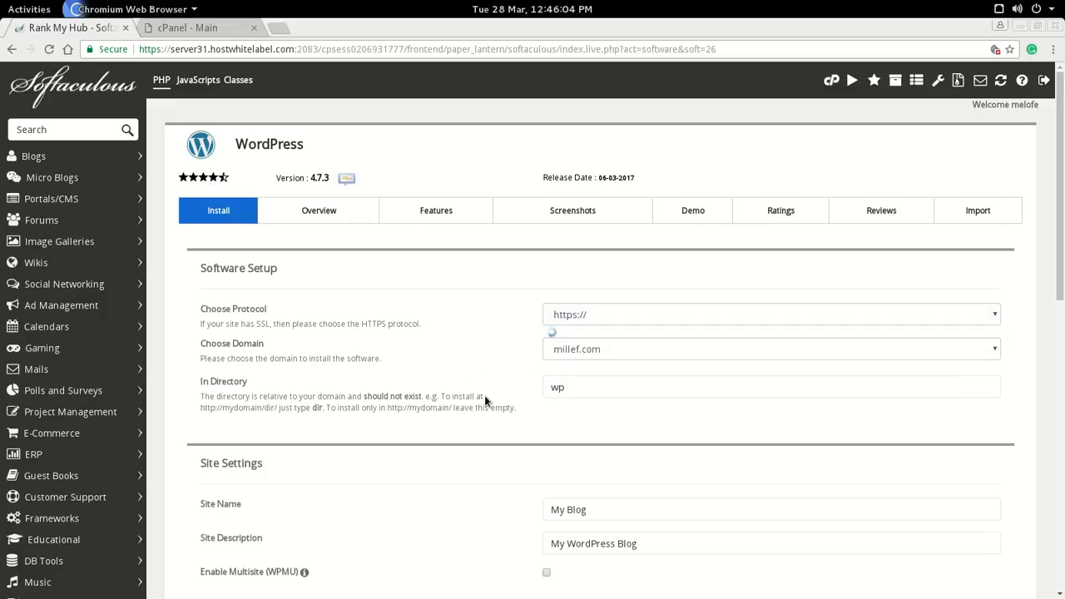
scroll(485, 398, "down", 2)
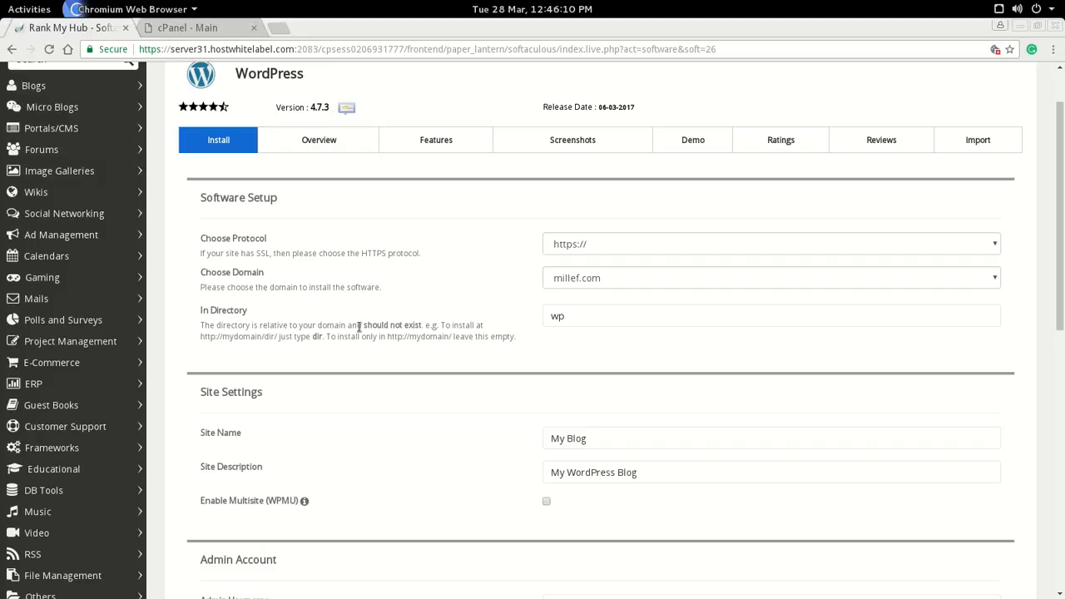
Inspect public_html in cPanel File Manager, which holds only .well-known, alongside the install form
left_click(588, 323)
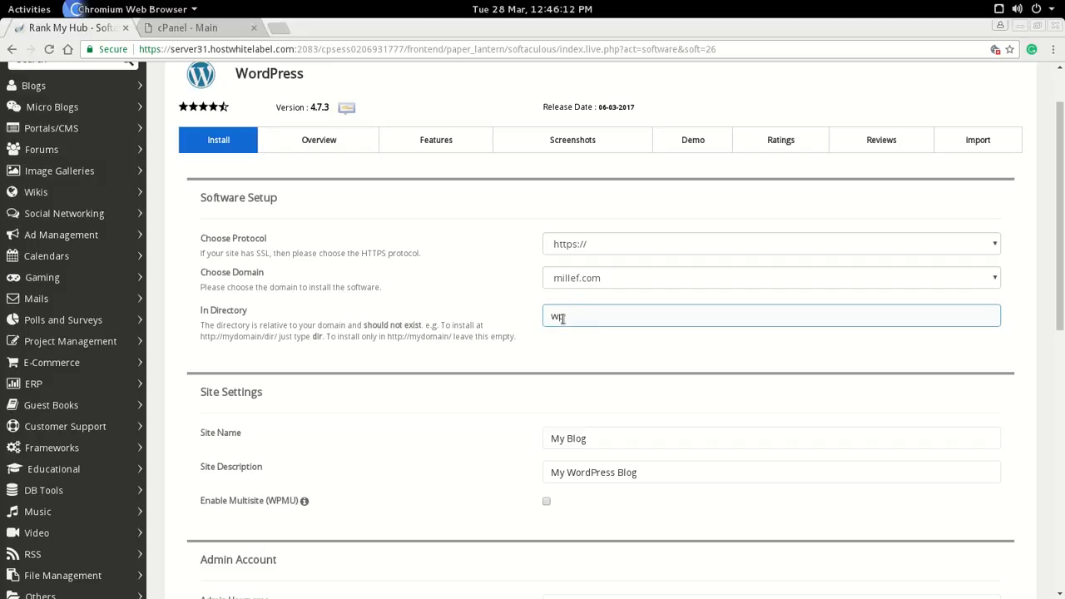
left_click(213, 29)
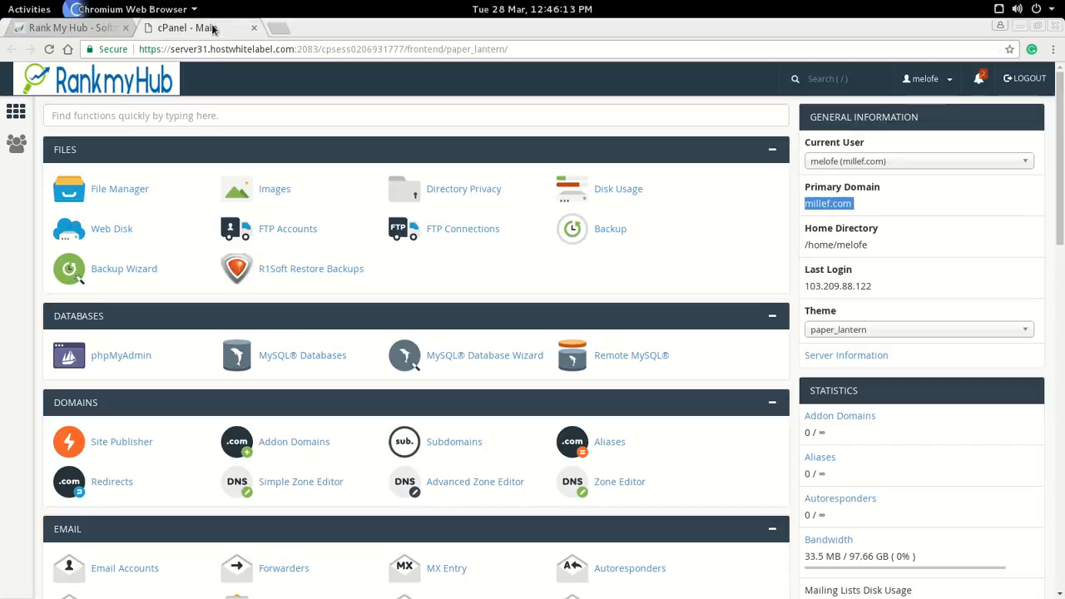
left_click(134, 196)
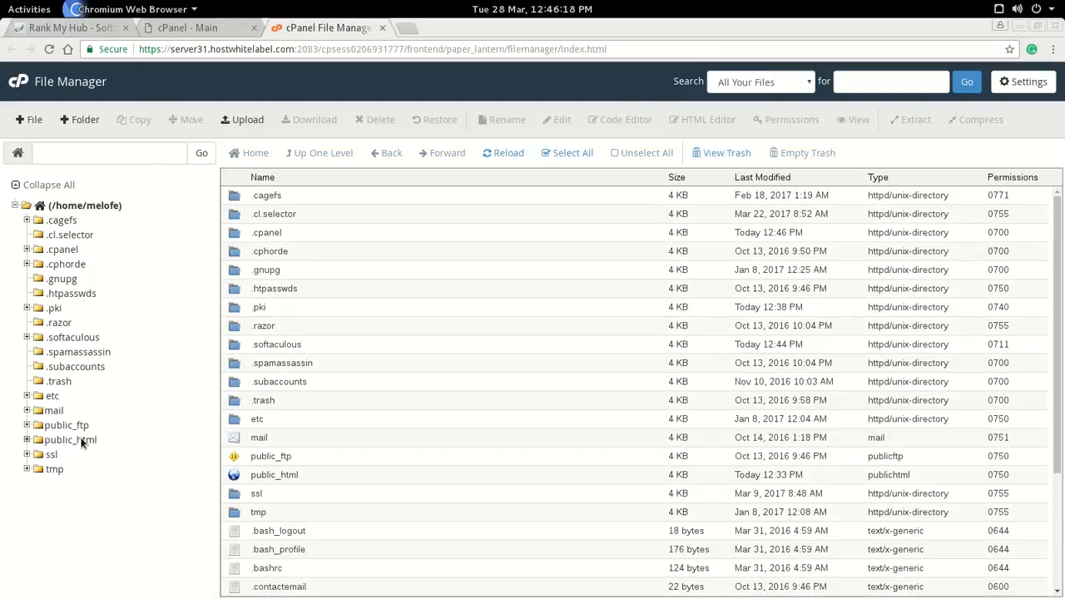
left_click(70, 440)
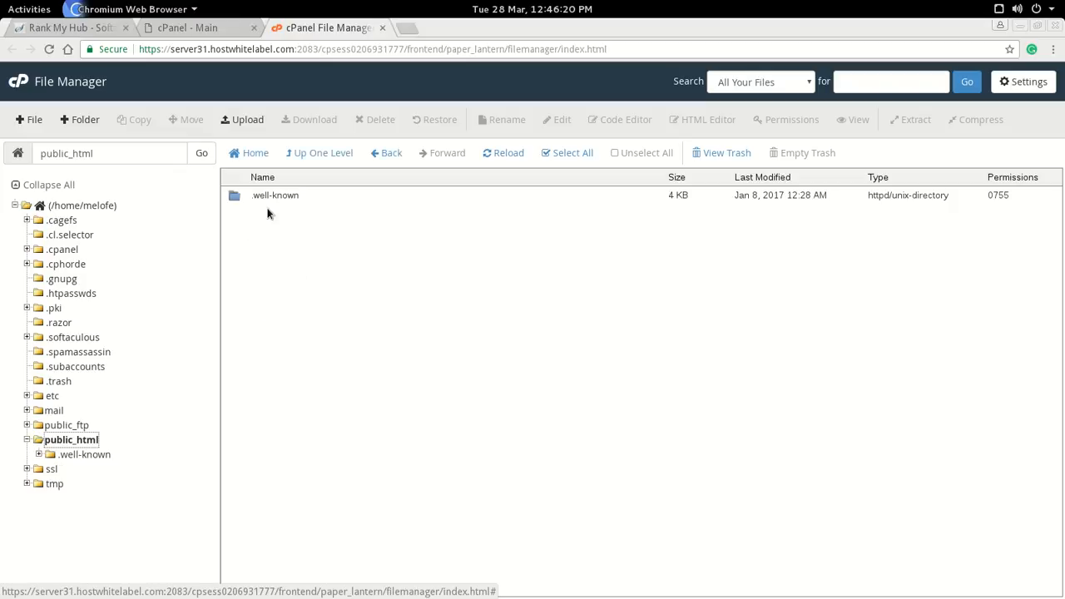
left_click(222, 34)
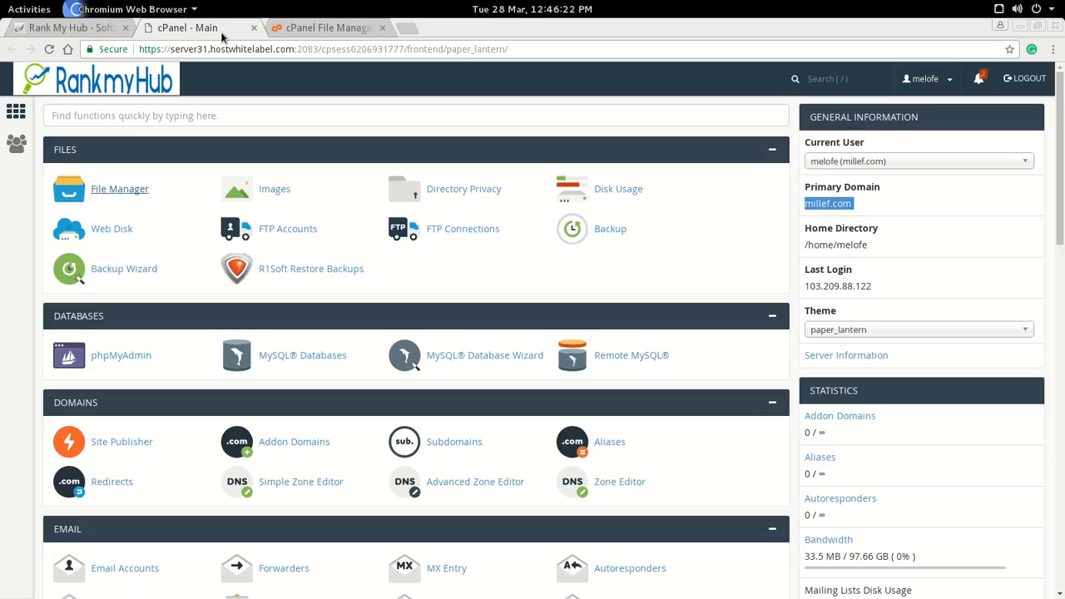
left_click(82, 35)
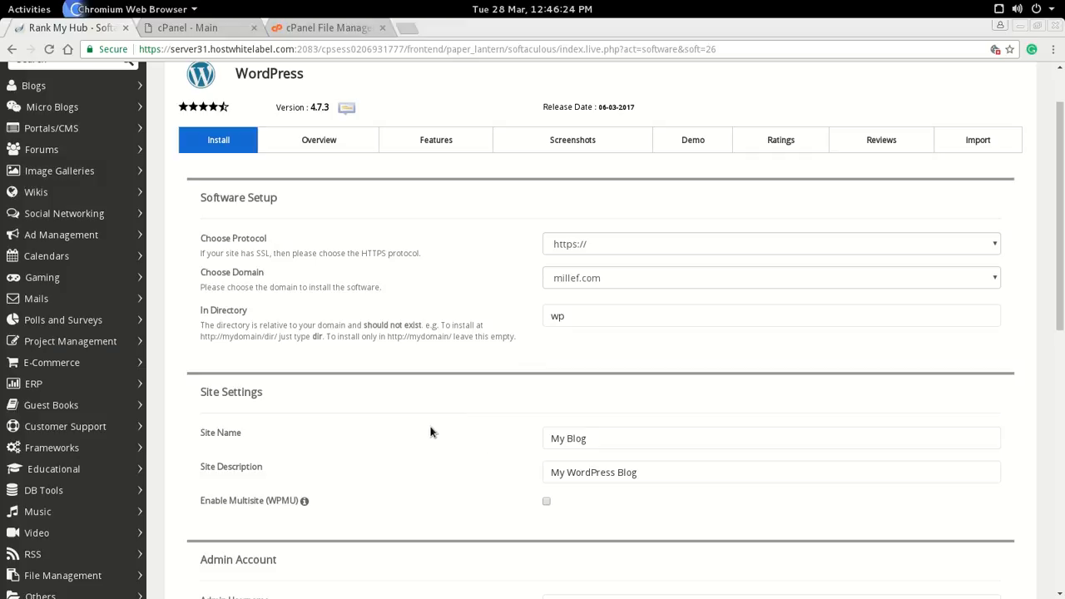
left_click(553, 319)
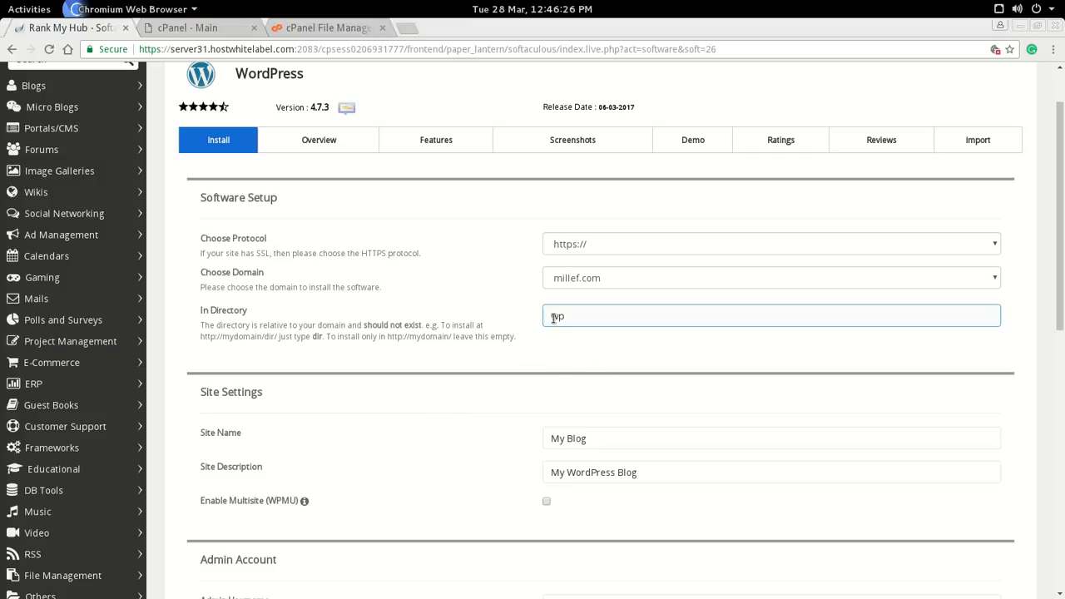
left_click(204, 351)
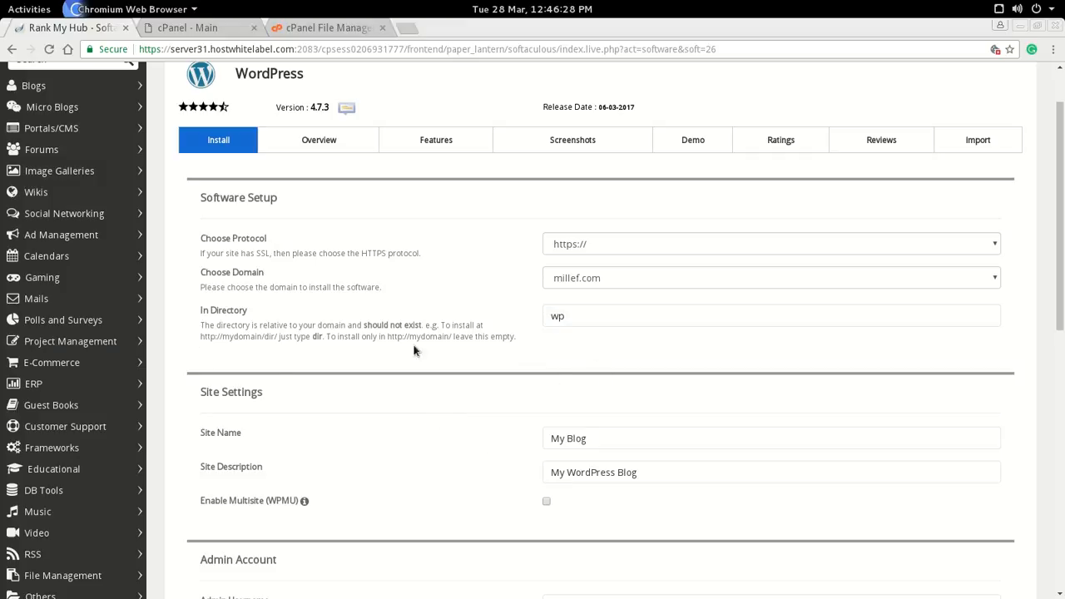
left_click(558, 321)
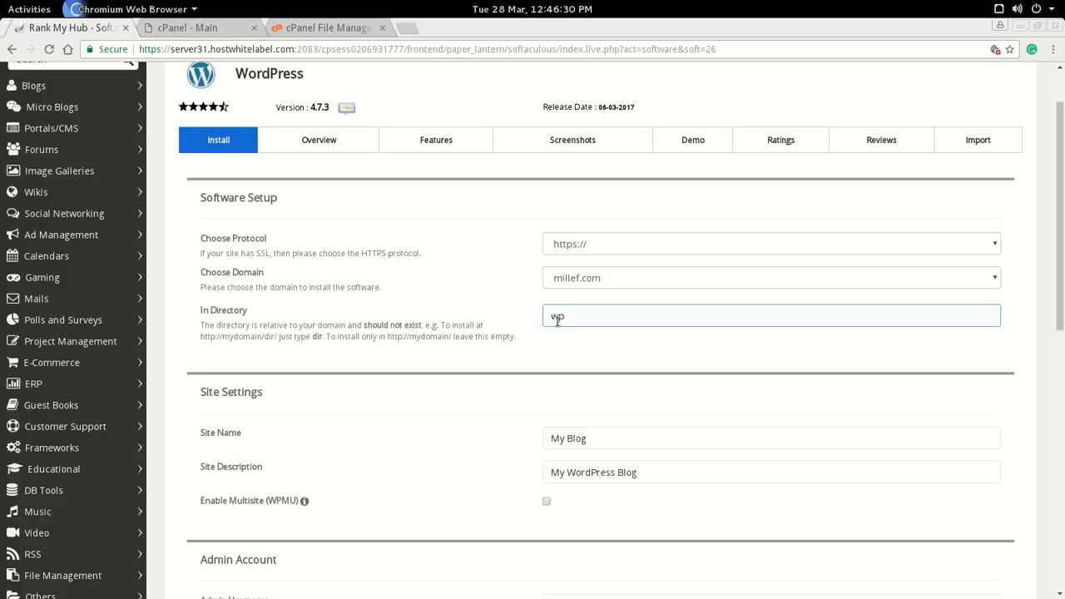
left_click(344, 32)
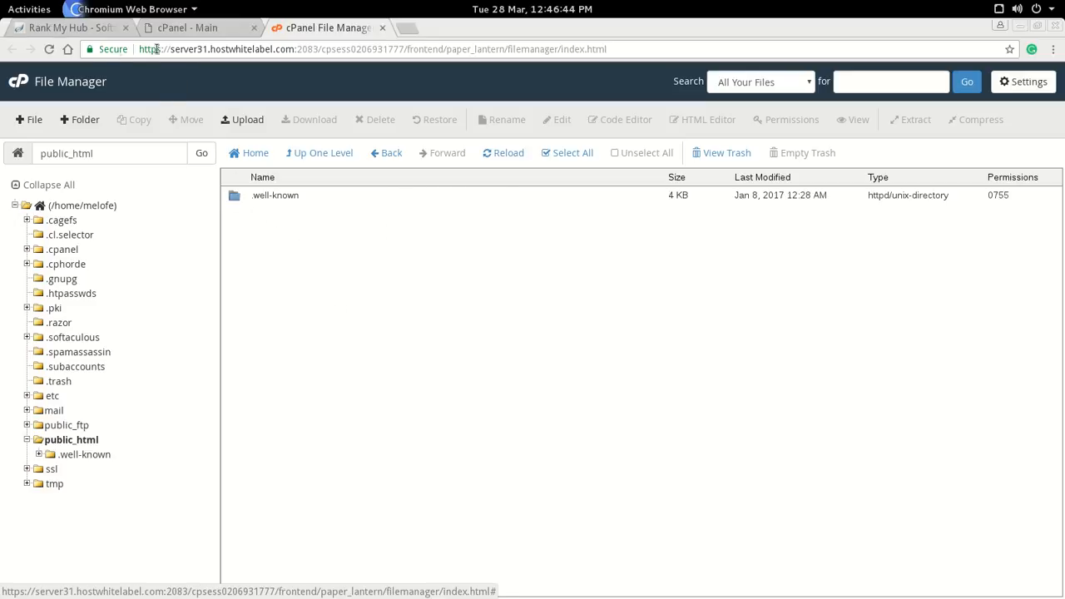
left_click(91, 29)
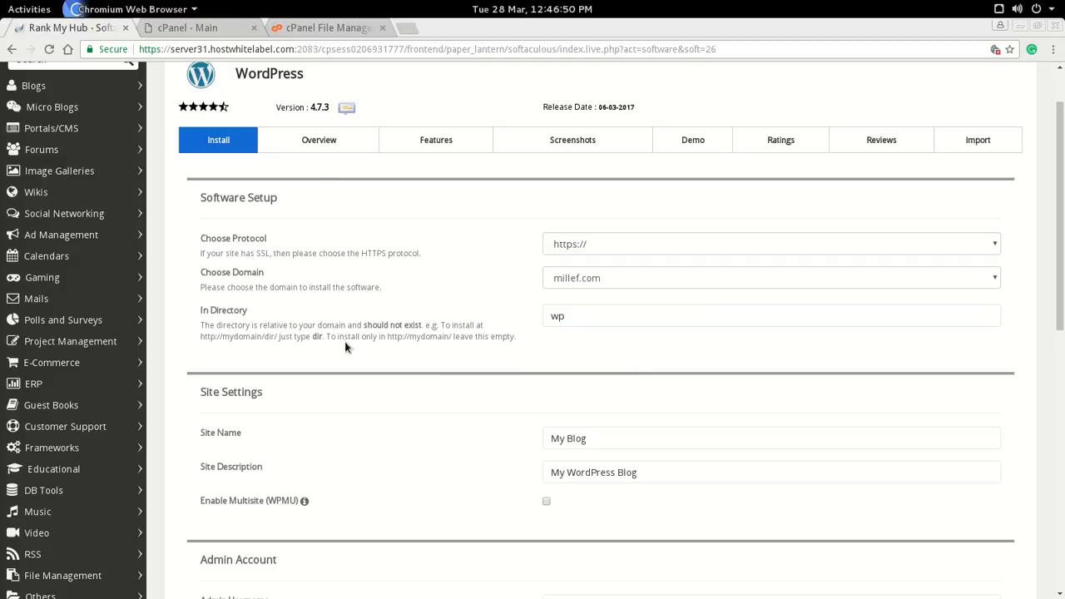
Empty the In Directory field so WordPress installs at millef.com's root
left_click(566, 325)
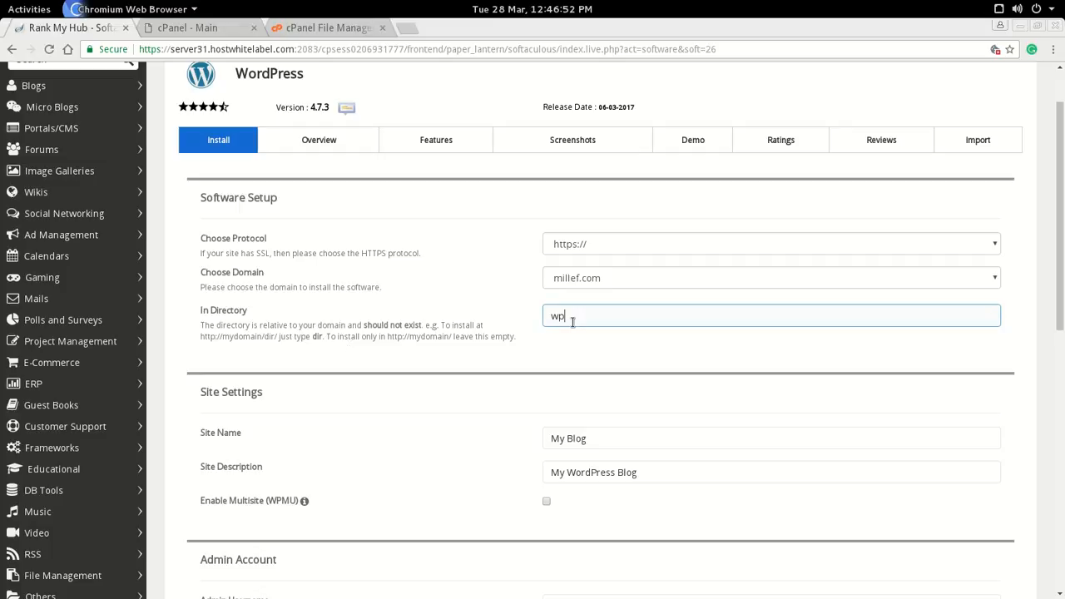
key("BackSpace")
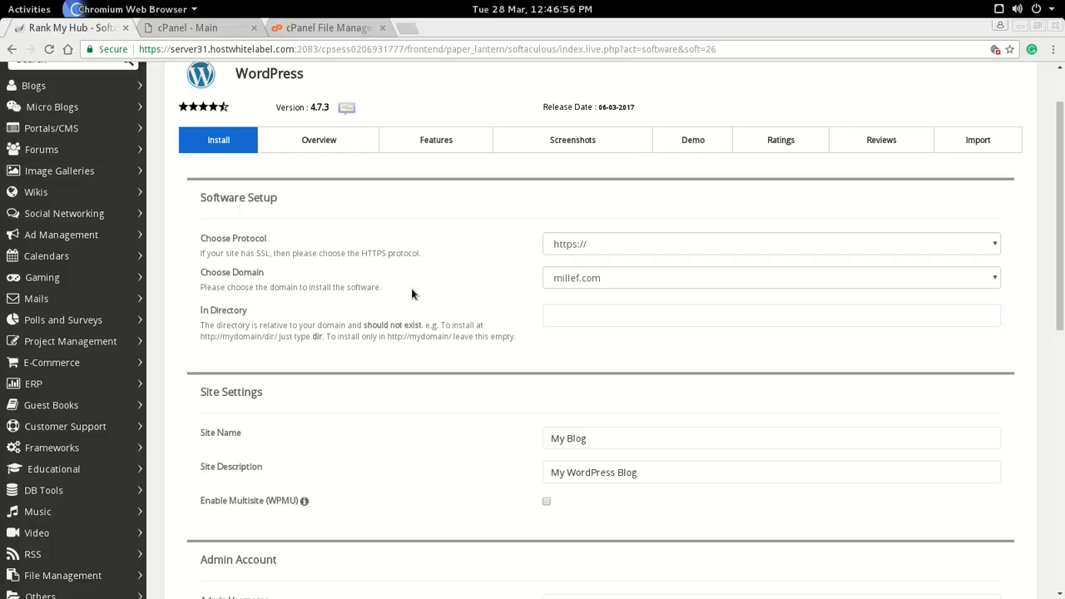
left_click(325, 28)
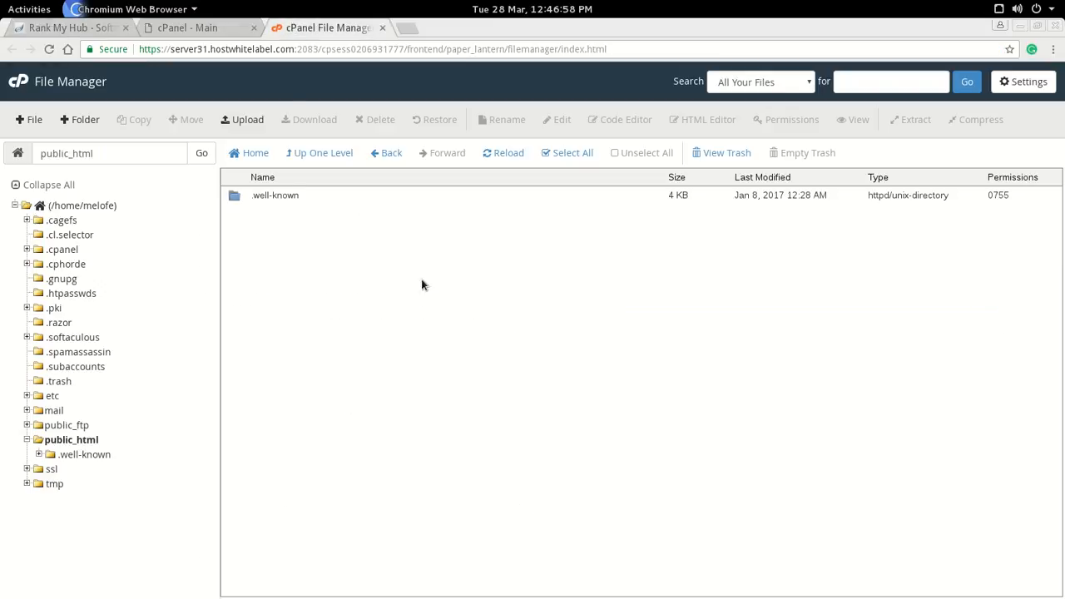
left_click(93, 28)
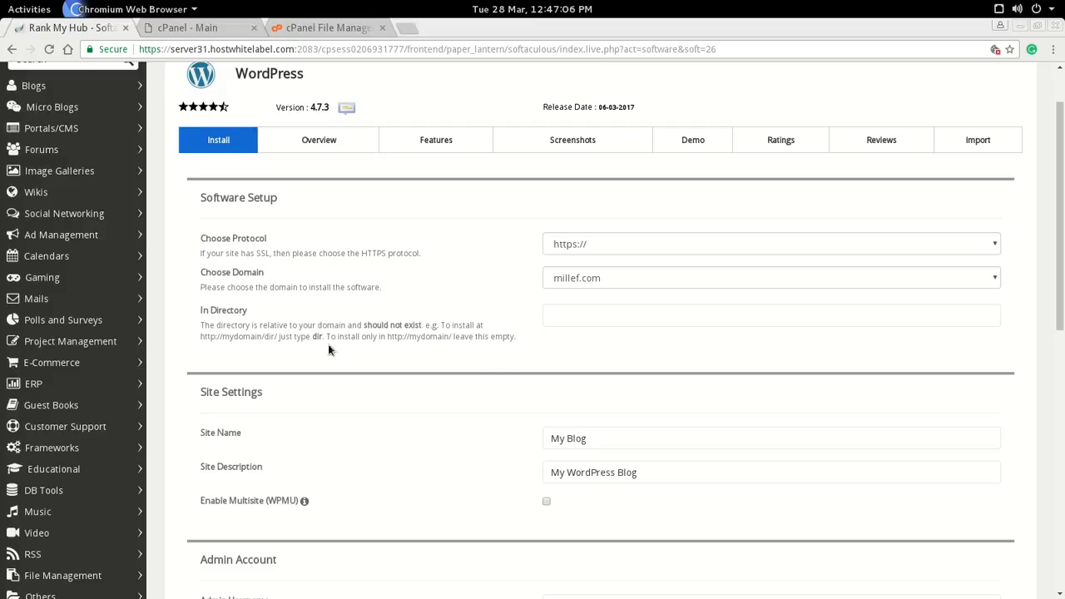
left_click(581, 319)
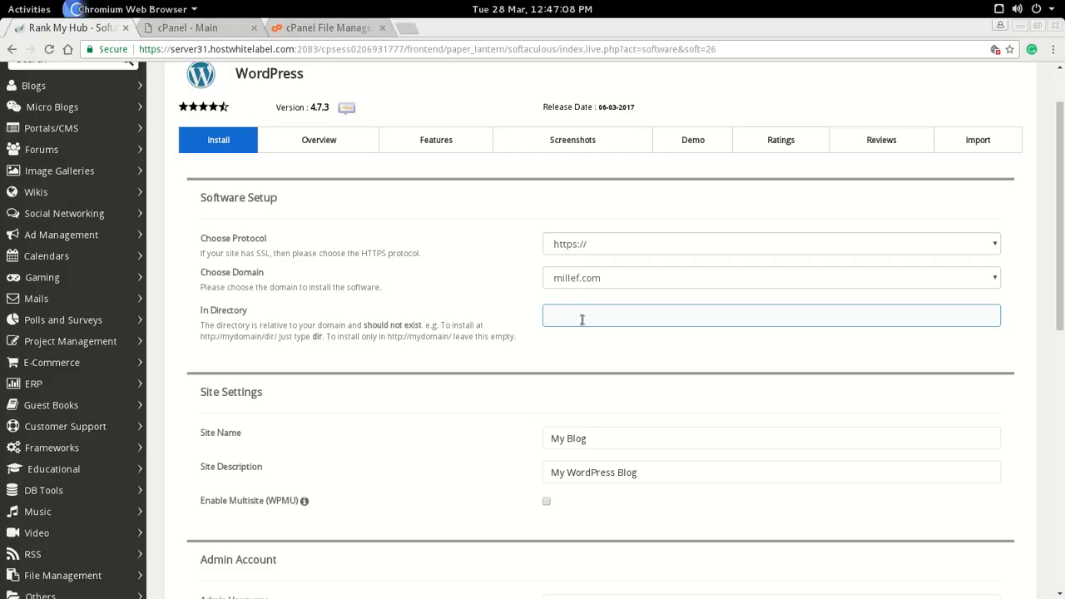
left_click(356, 373)
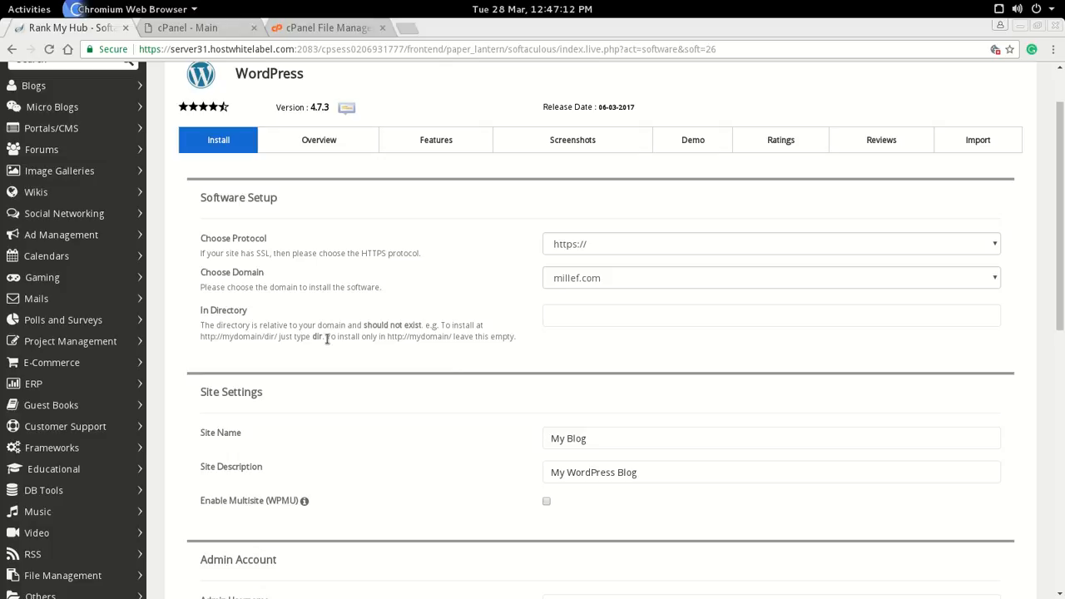
left_click_drag(327, 339, 517, 340)
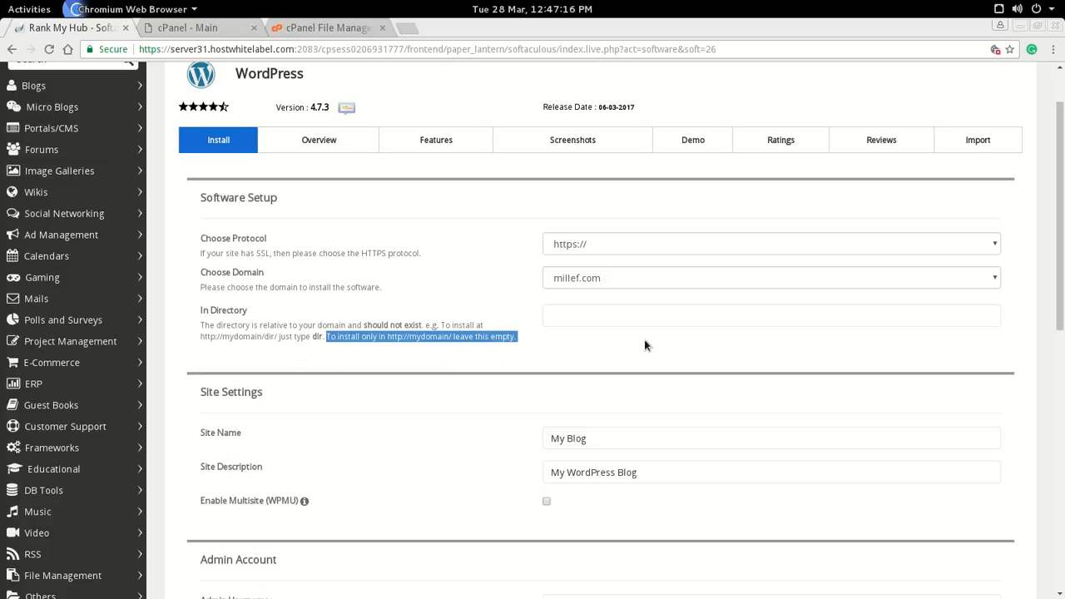
left_click(608, 324)
scroll(307, 430, "down", 3)
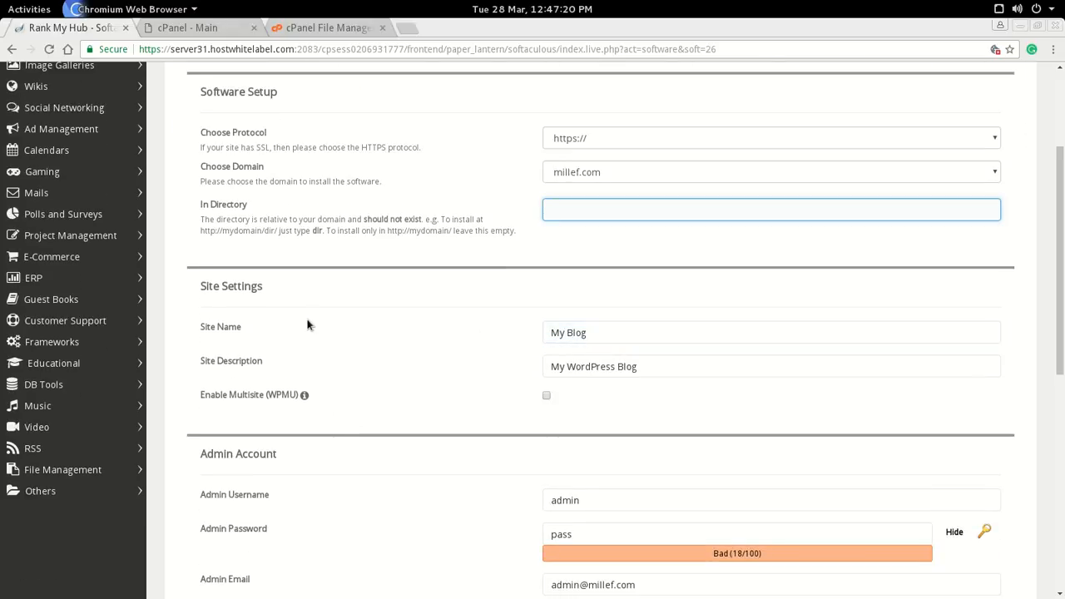
Rename the site to Millef and change its description to My Blog
left_click(615, 337)
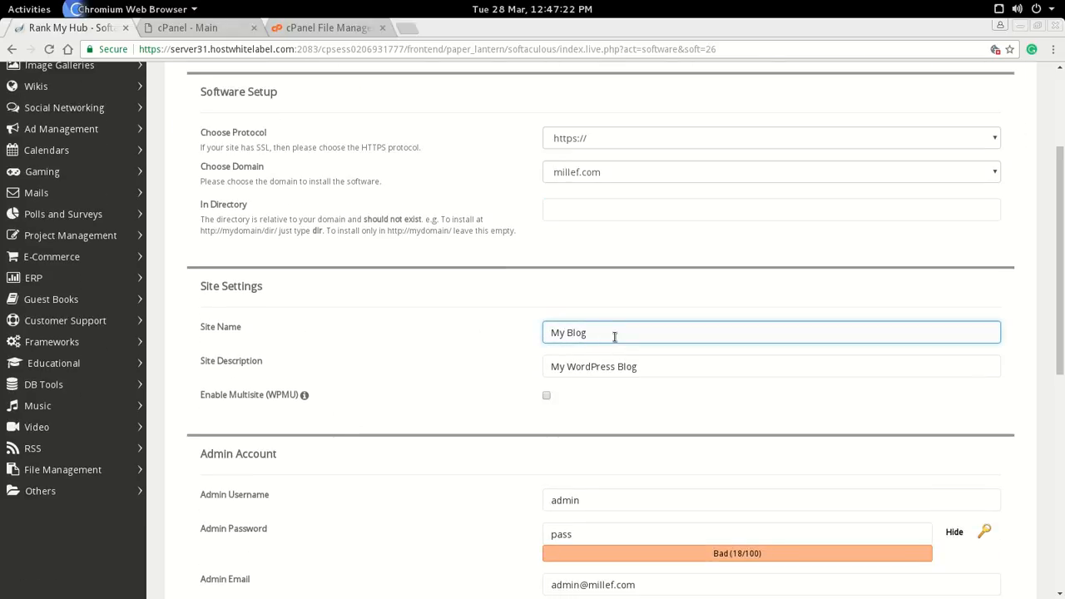
key("BackSpace")
key("BackSpace")
key("BackSpace")
key("BackSpace")
key("BackSpace")
type("Mi")
key("Tab")
key("Home")
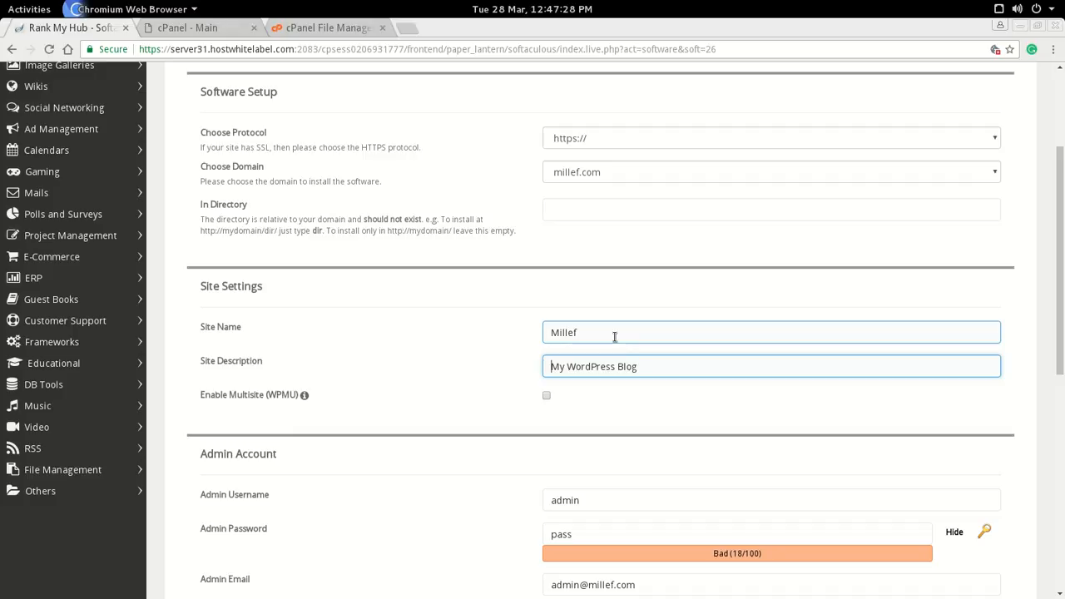
key("Delete")
key("Delete")
key("Delete")
key("Delete")
key("Delete")
key("Delete")
key("Delete")
key("Delete")
key("Delete")
key("Delete")
key("Delete")
key("Delete")
key("Delete")
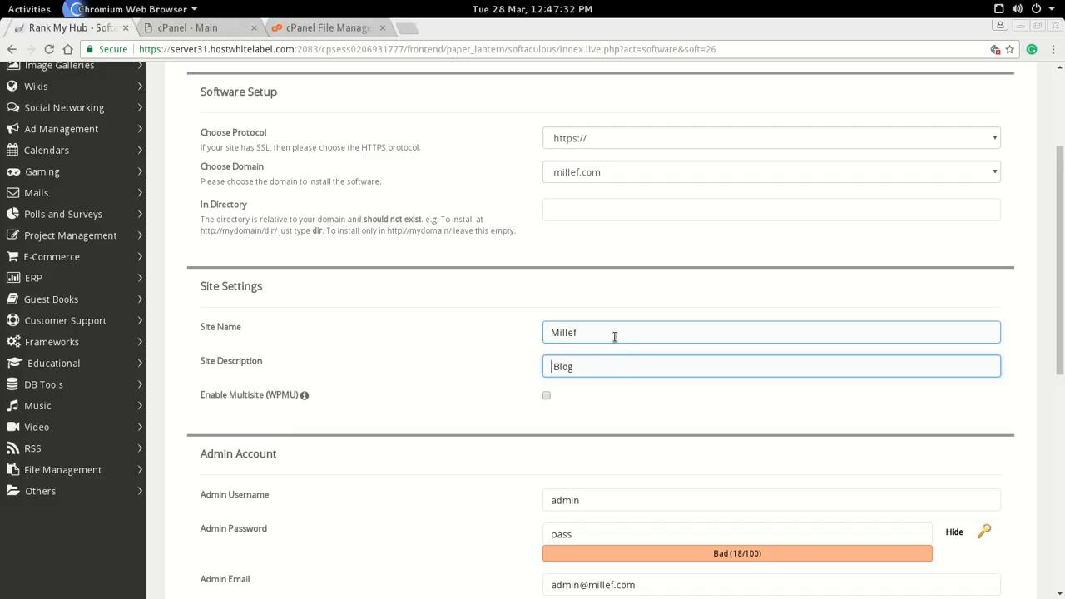
type("My")
Clear the default Admin Username, Admin Password and Admin Email fields
scroll(562, 339, "down", 2)
left_click(625, 401)
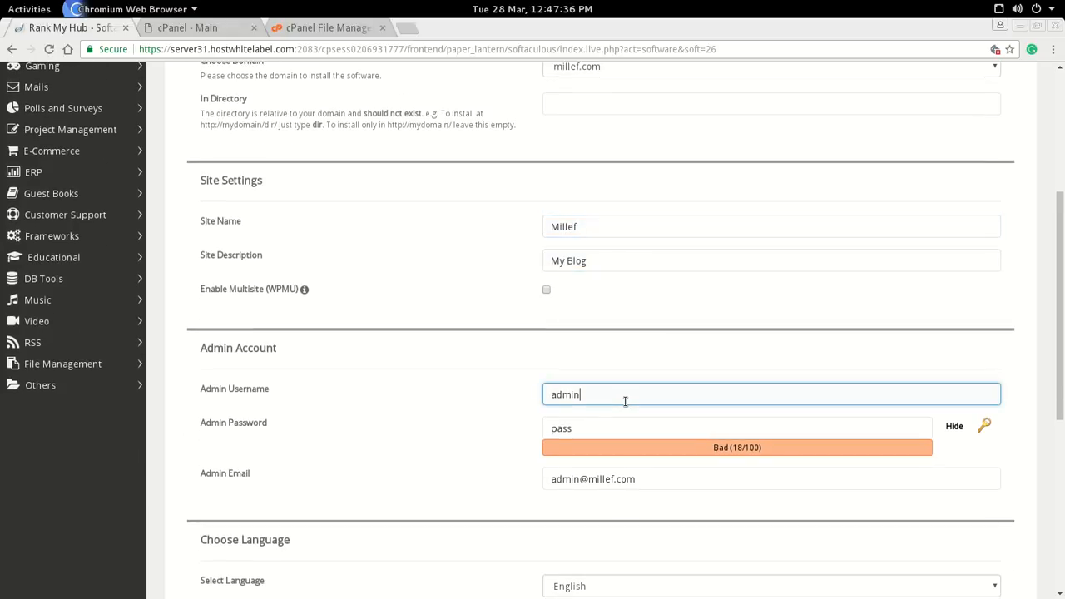
key("BackSpace")
key("BackSpace")
key("BackSpace")
key("BackSpace")
key("BackSpace")
key("Tab")
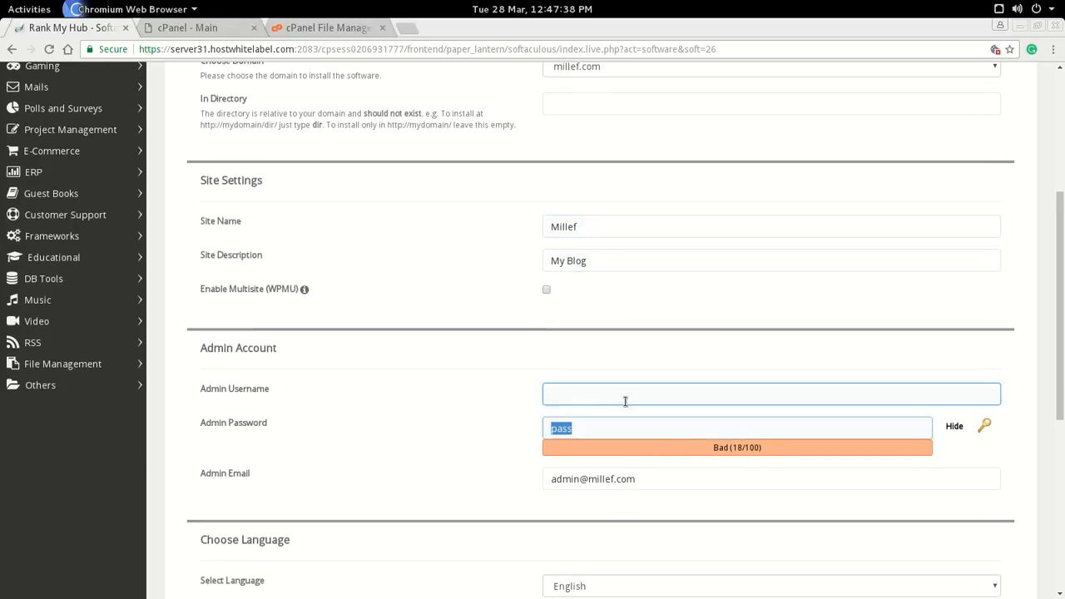
key("BackSpace")
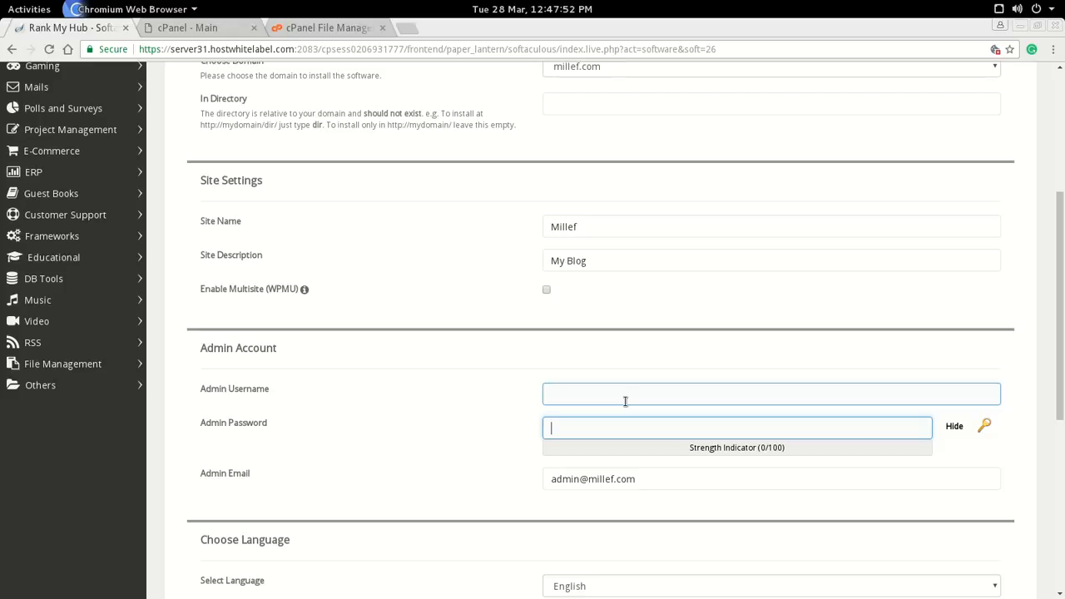
left_click(661, 481)
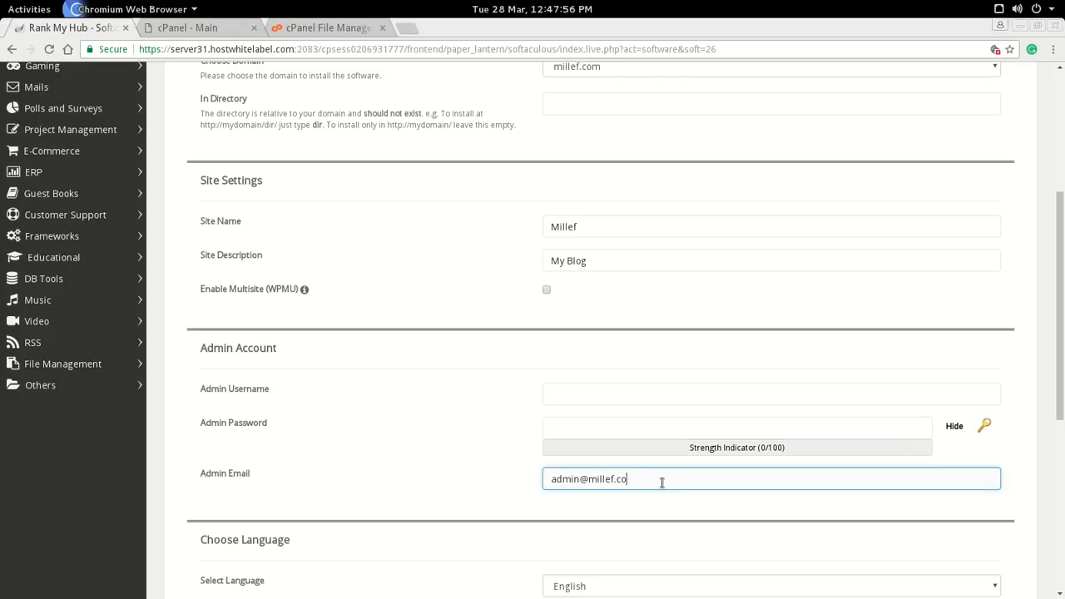
key("BackSpace")
key("BackSpace")
key("BackSpace")
key("BackSpace")
key("BackSpace")
key("BackSpace")
key("BackSpace")
key("BackSpace")
key("BackSpace")
key("BackSpace")
key("BackSpace")
key("BackSpace")
key("BackSpace")
key("BackSpace")
key("BackSpace")
left_click(461, 433)
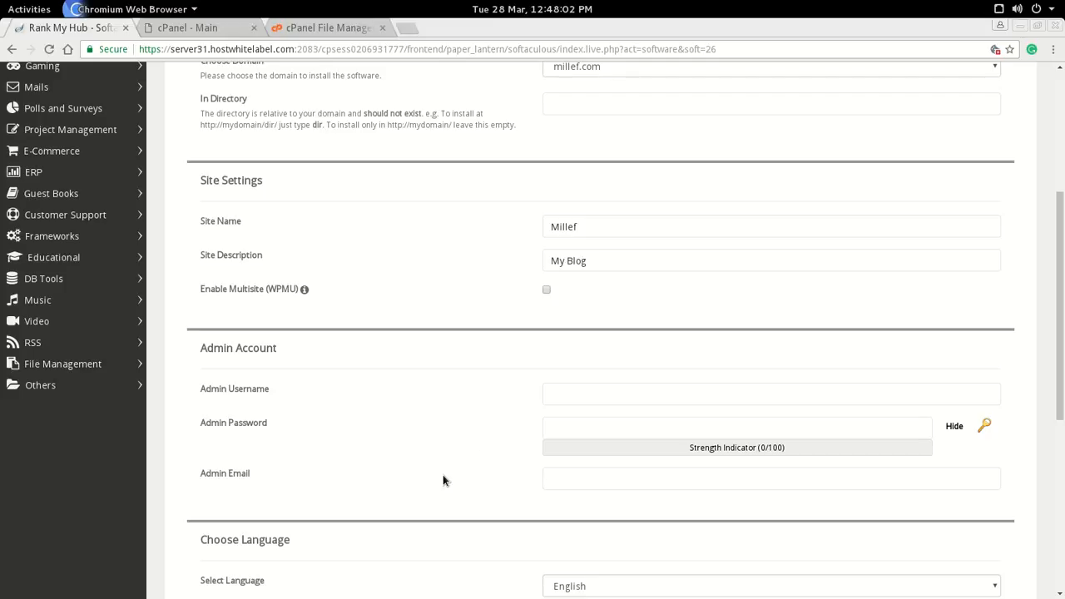
left_click(555, 429)
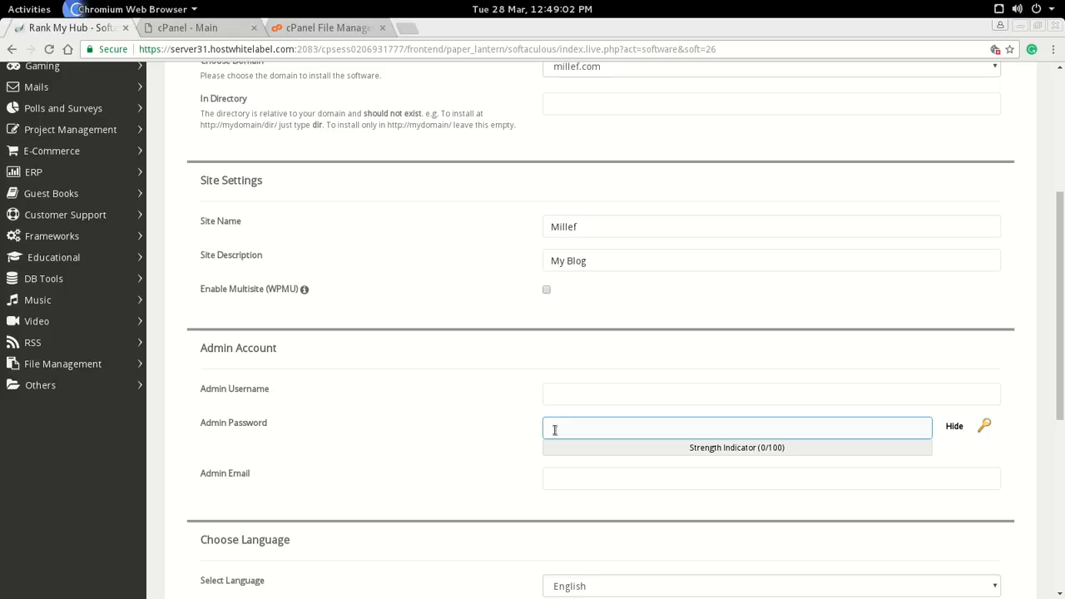
Leave Admin Password empty for now and place a new blank gedit note over the install form
left_click(571, 460)
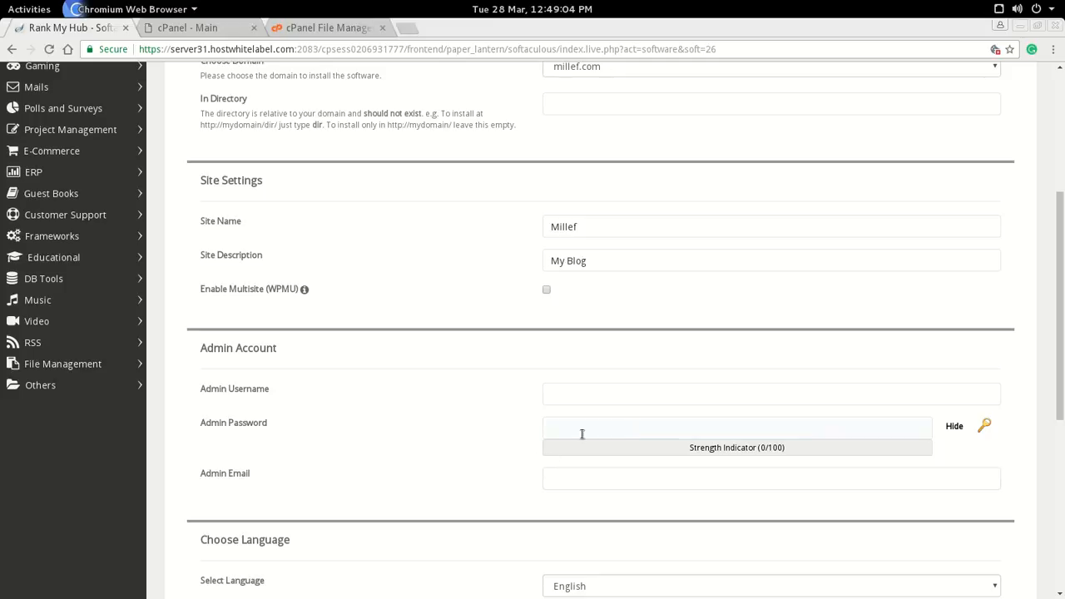
mouse_move(580, 597)
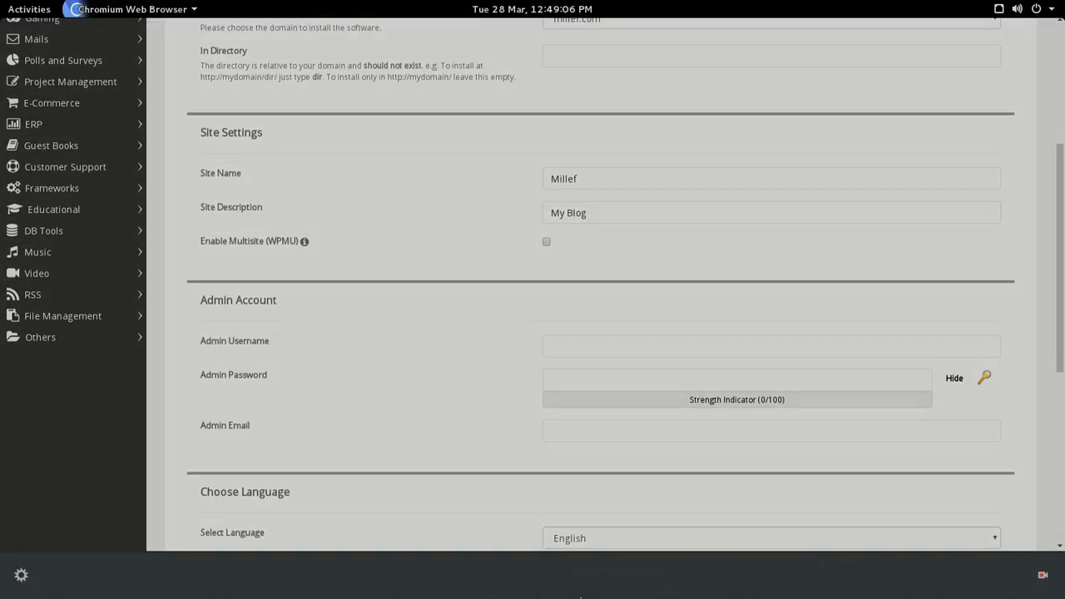
left_click(1042, 575)
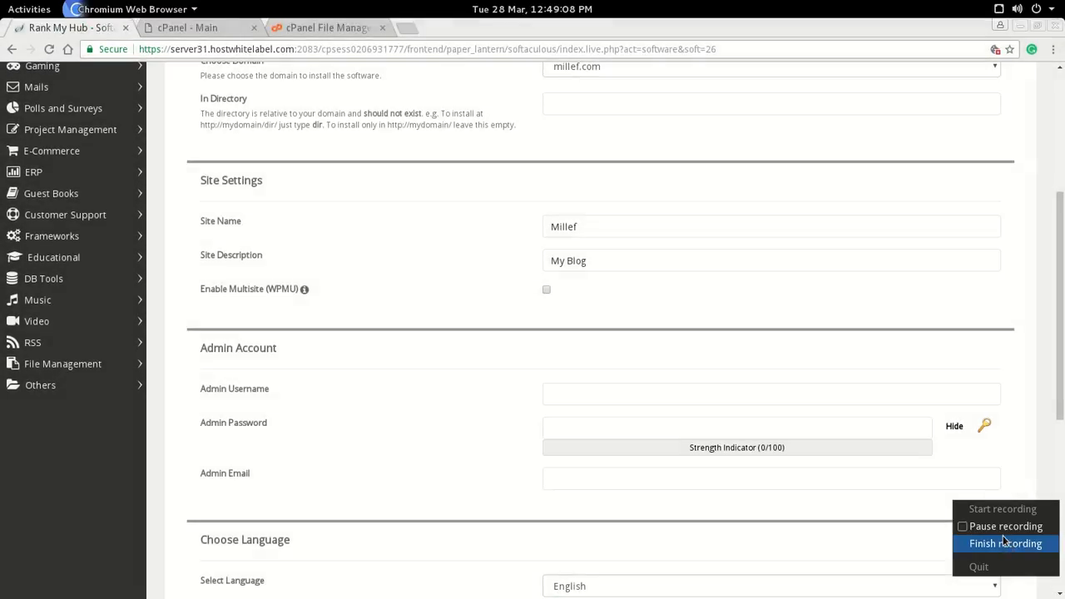
left_click(1002, 526)
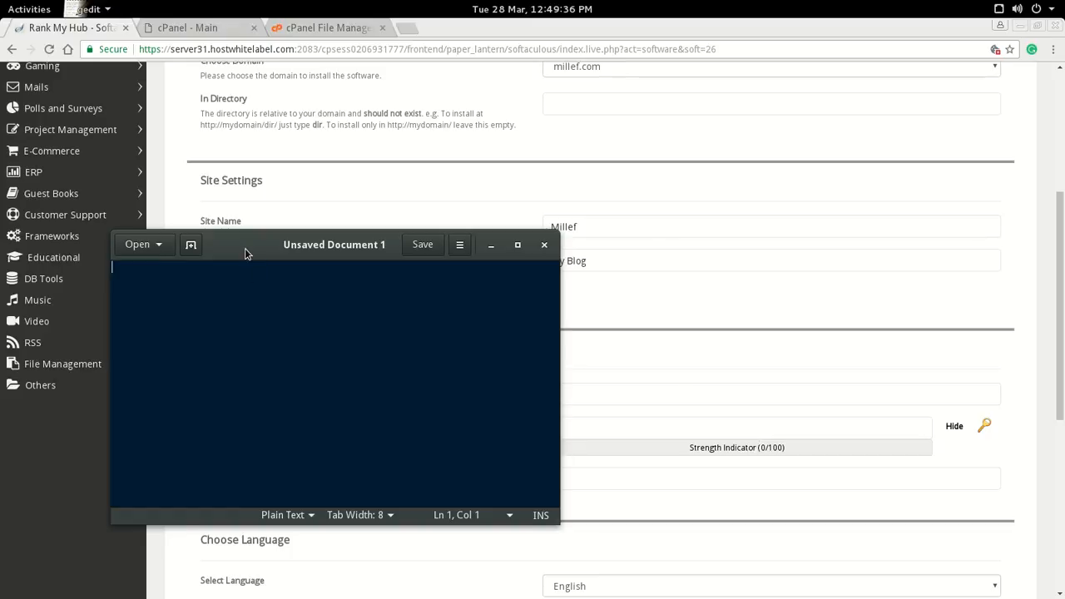
left_click_drag(244, 247, 400, 86)
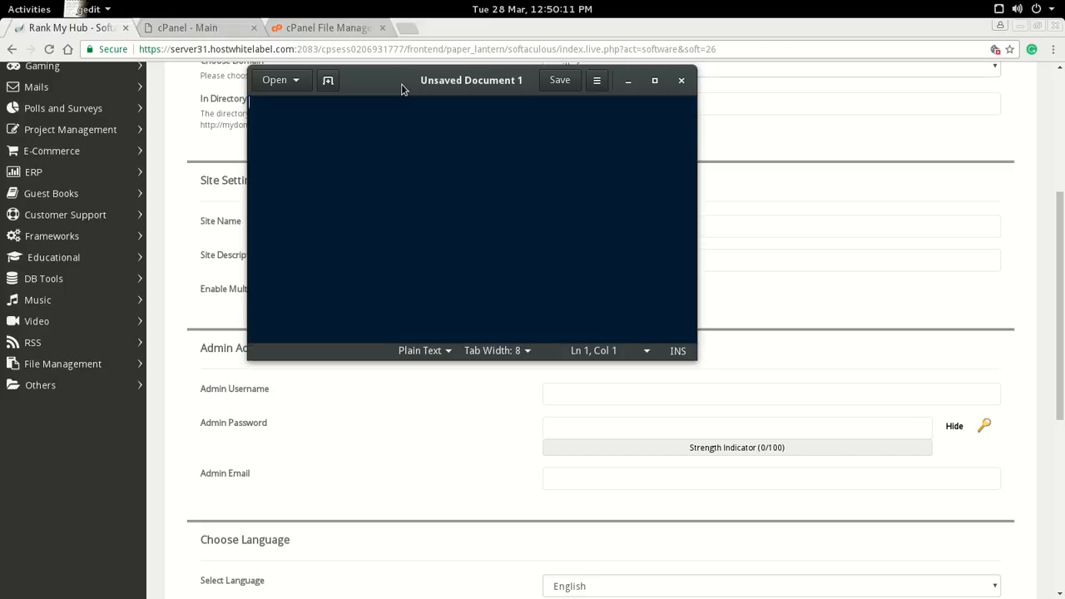
Write a 'Username:' line in the gedit note followed by the chosen admin username
type("Username")
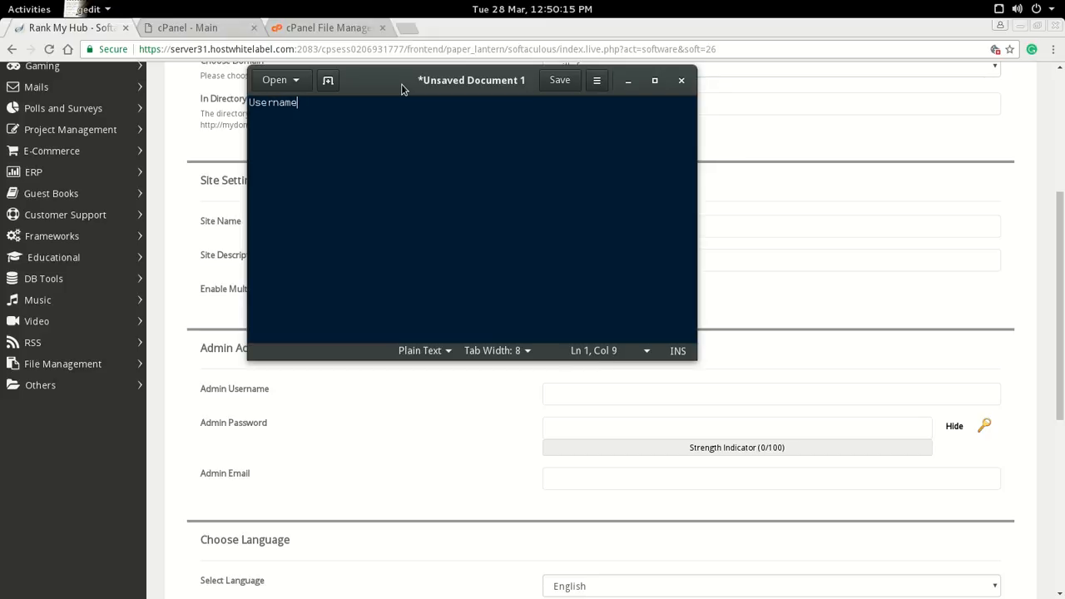
type(":")
type("4fFhuiop")
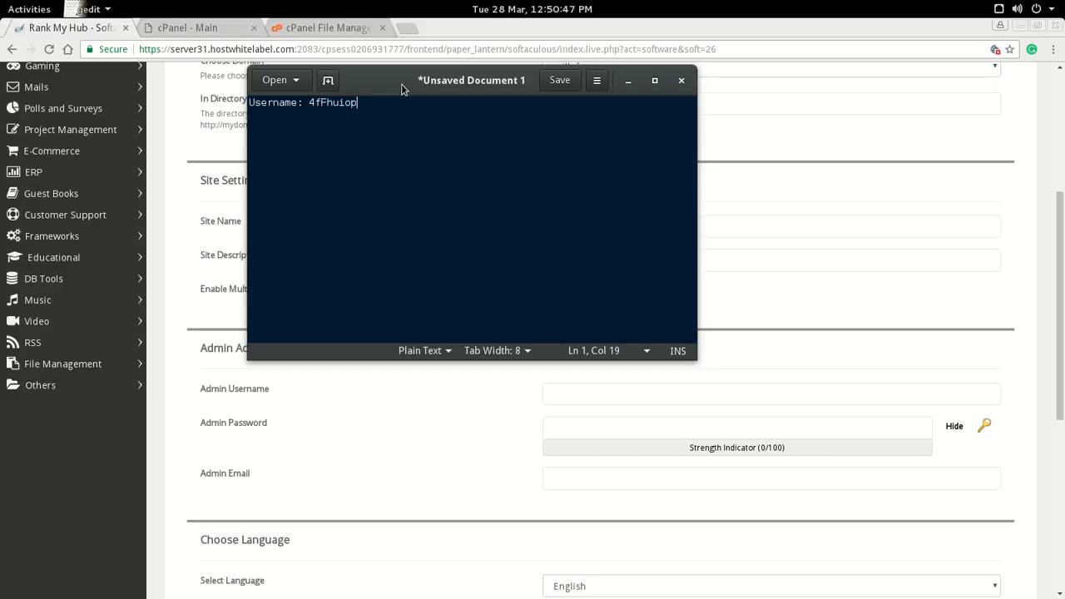
type("s")
key("Left")
key("Left")
key("Left")
key("Left")
key("Left")
key("Left")
Correct the typo in the admin username noted on line one
key("BackSpace")
type("df")
key("End")
type("u")
Add a 'Password:' line with the chosen admin password and begin selecting it
key("Return")
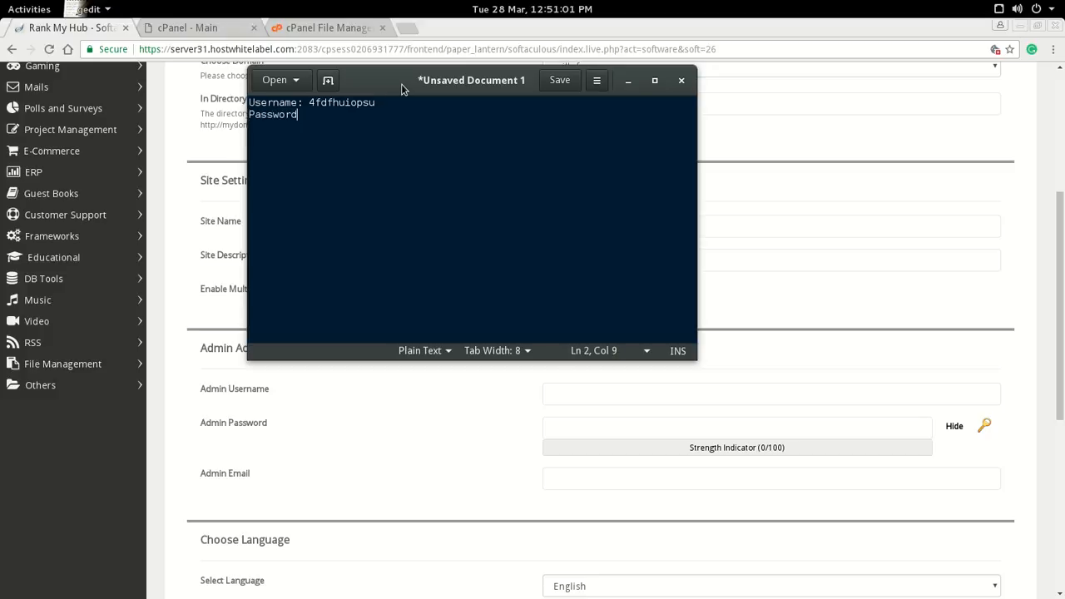
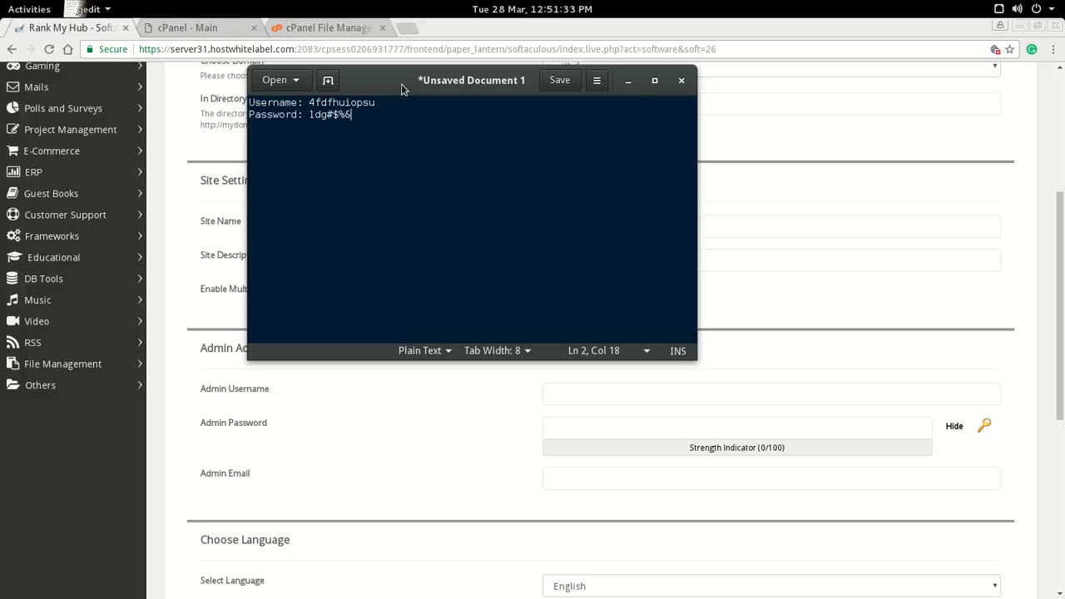
key("shift+Left")
key("shift+Left")
key("shift+Left")
key("shift+Left")
key("shift+Left")
key("shift+Left")
key("shift+Left")
key("shift+Left")
key("shift+Left")
key("shift+Left")
key("shift+Left")
key("ctrl+c")
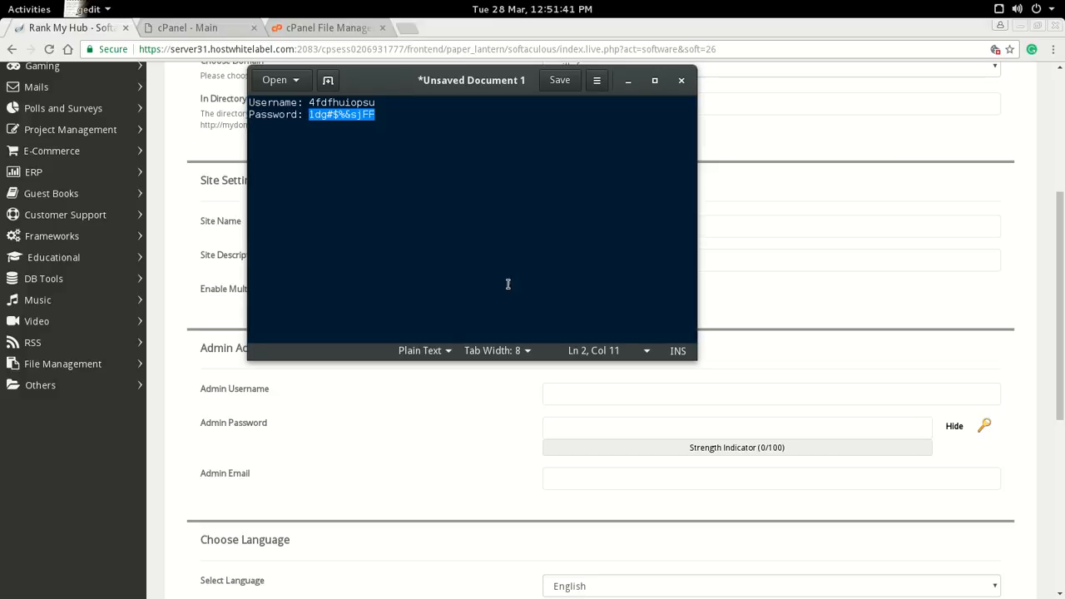
Paste the noted password into Admin Password, then clear it to redo it
left_click(597, 439)
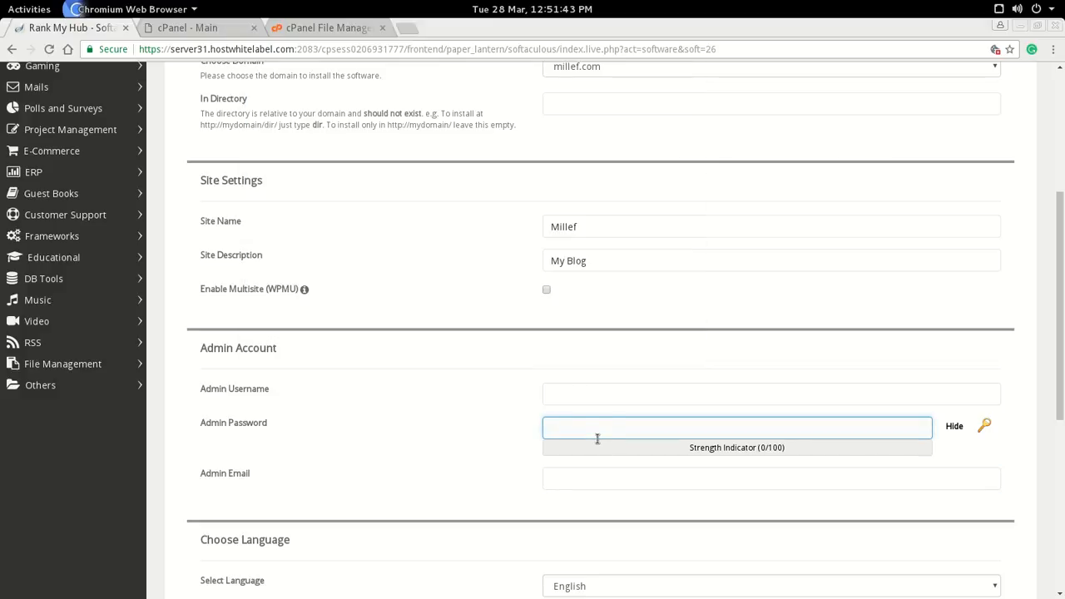
key("ctrl+v")
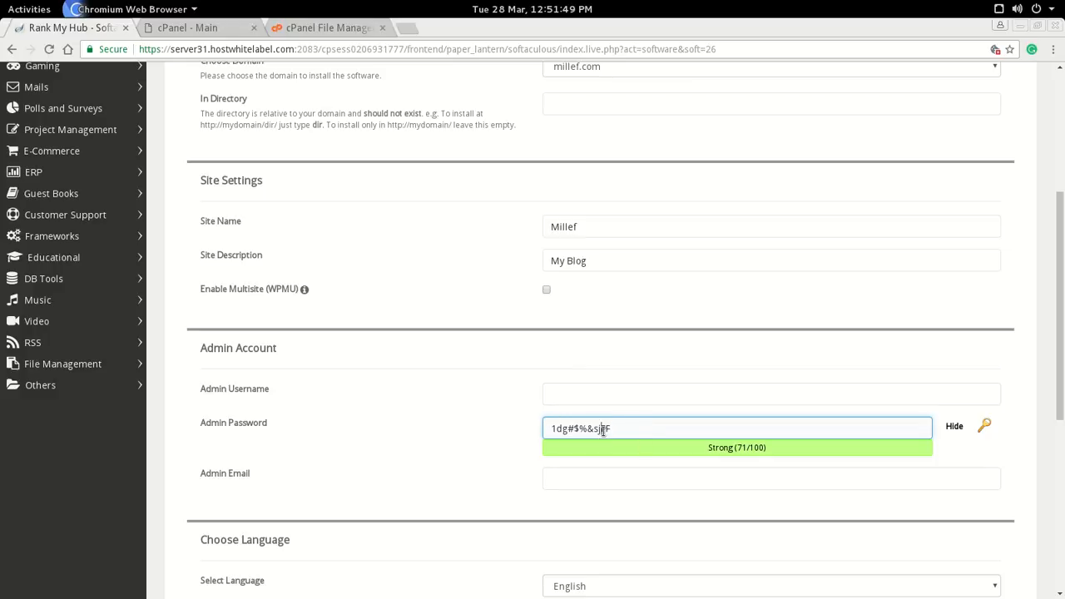
triple_click(603, 431)
key("BackSpace")
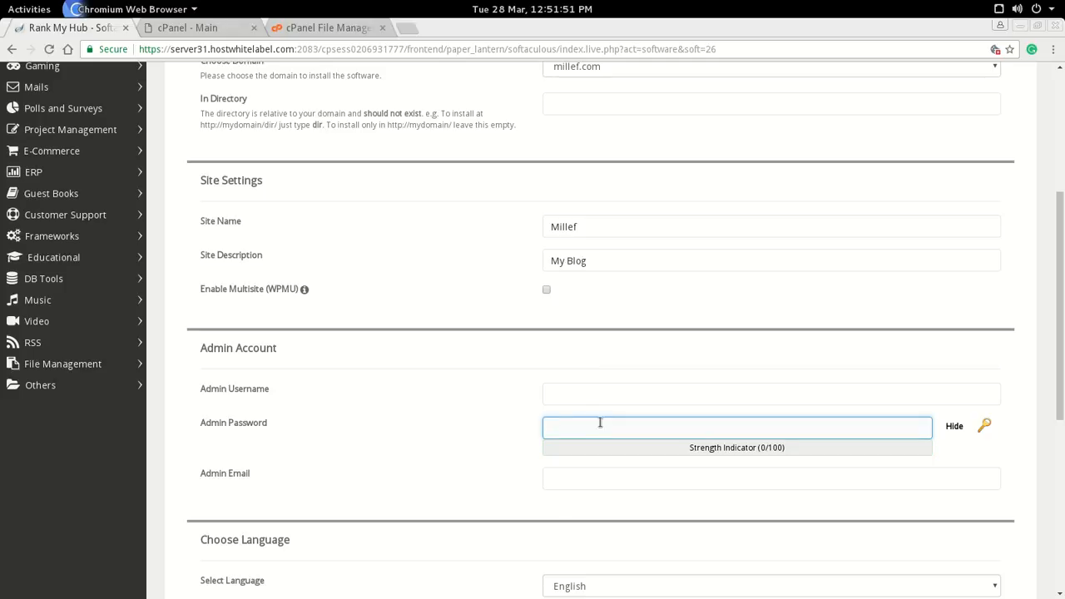
Lengthen the noted password in gedit and paste it into Admin Password
key("alt+Tab")
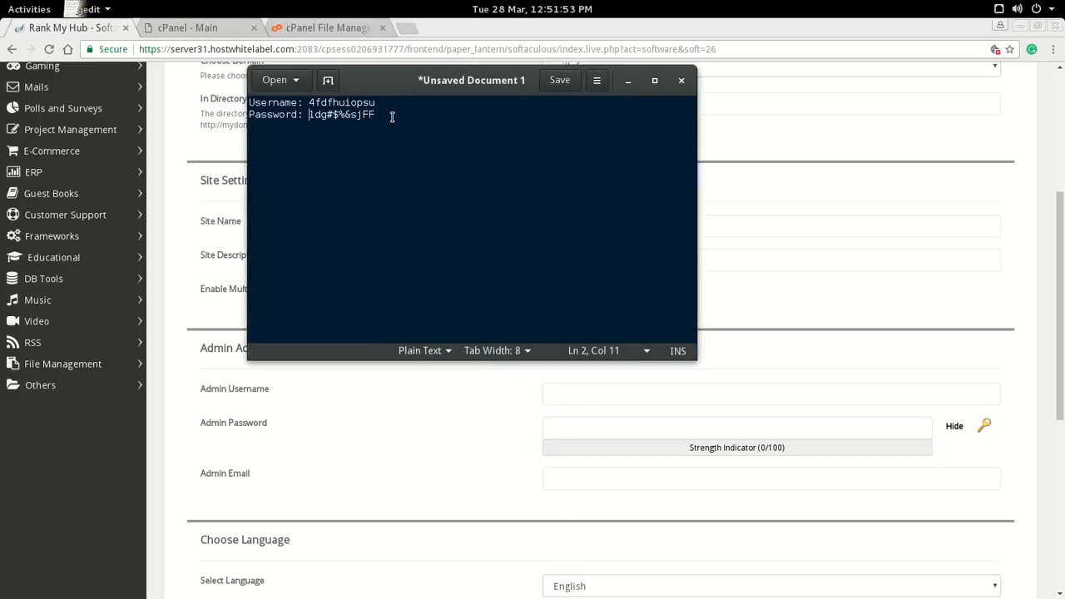
left_click(392, 117)
key("shift+Left")
key("shift+Left")
key("shift+Left")
key("shift+Left")
key("shift+Left")
key("shift+Left")
key("shift+Left")
key("shift+Left")
key("shift+Left")
key("shift+Left")
key("shift+Left")
key("shift+Left")
key("shift+Left")
key("shift+Left")
key("ctrl+c")
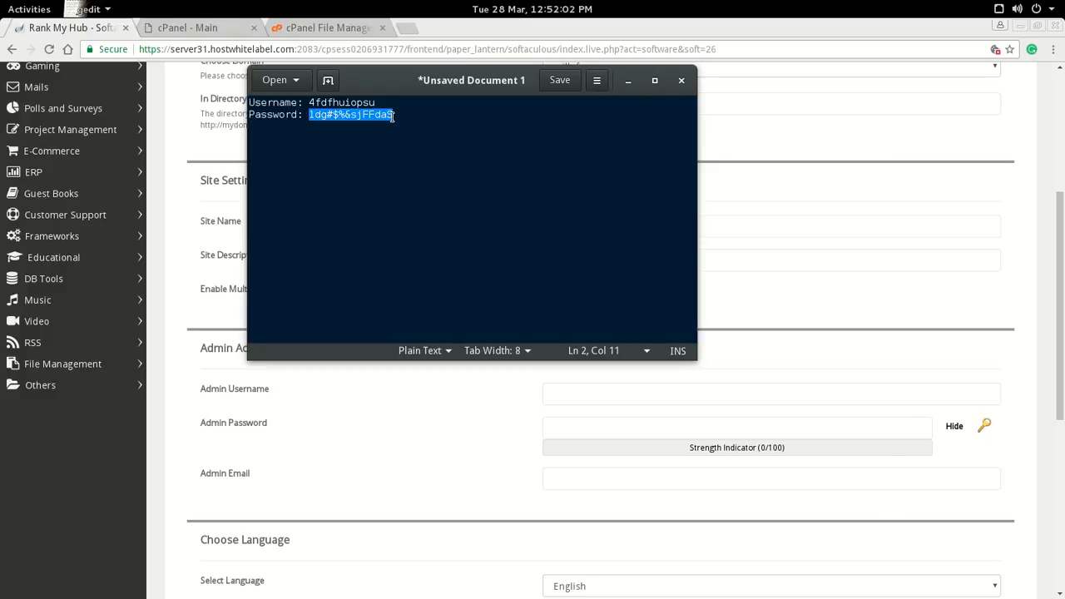
left_click(566, 432)
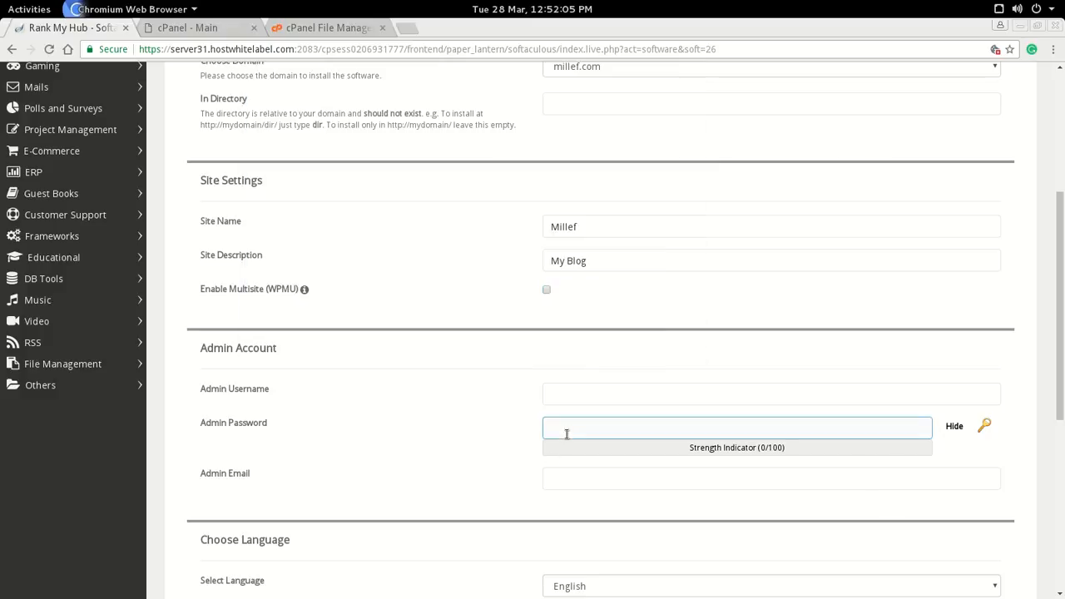
key("ctrl+v")
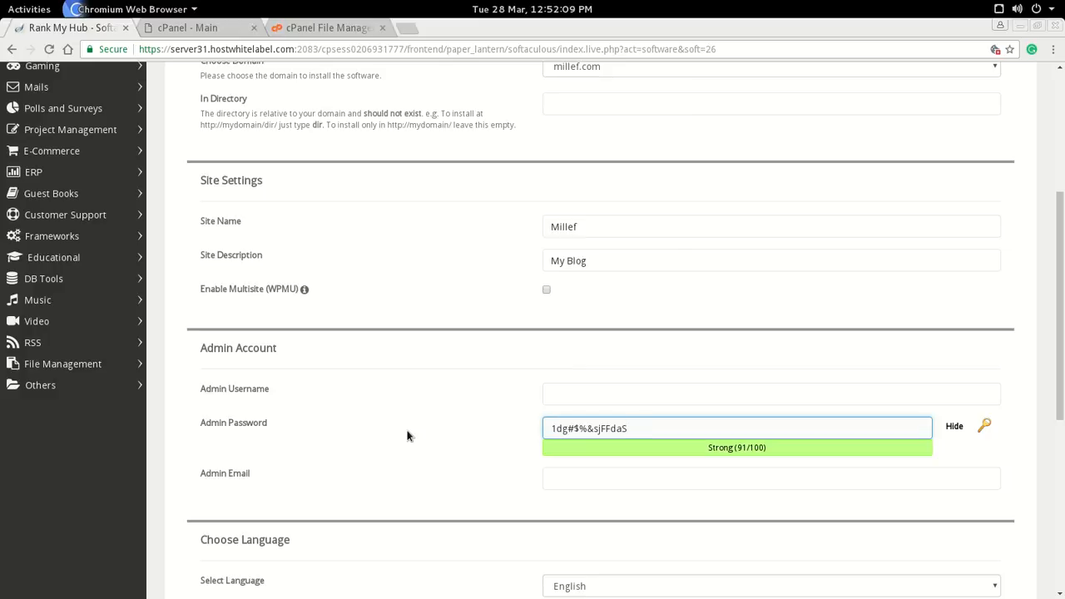
Replace two characters of the noted password in gedit and select it
key("alt+Tab")
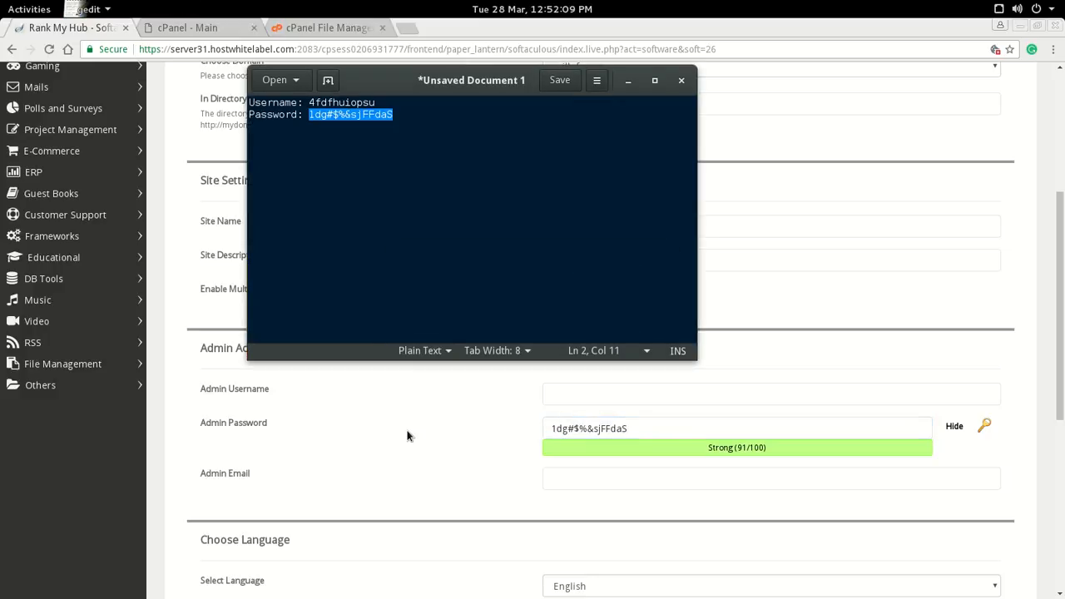
left_click(377, 114)
key("BackSpace")
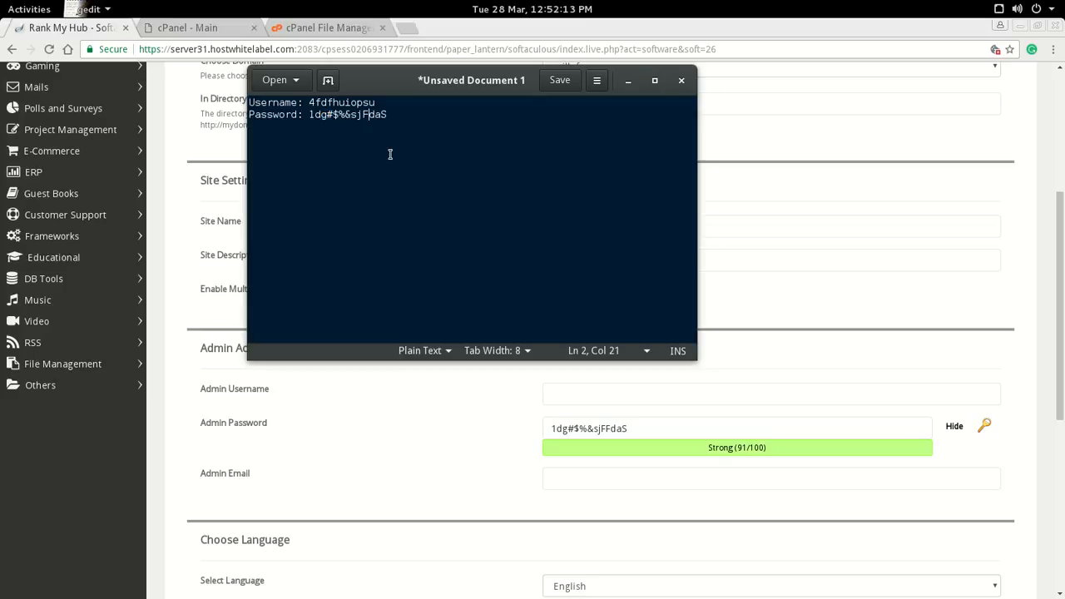
type("g")
key("Right")
key("BackSpace")
type("@")
key("shift+Left")
key("shift+Left")
key("shift+Left")
key("shift+Left")
key("shift+Left")
key("shift+Left")
key("shift+Left")
key("shift+Left")
key("shift+Left")
key("shift+Left")
key("shift+Left")
key("shift+Left")
key("shift+Left")
key("shift+Left")
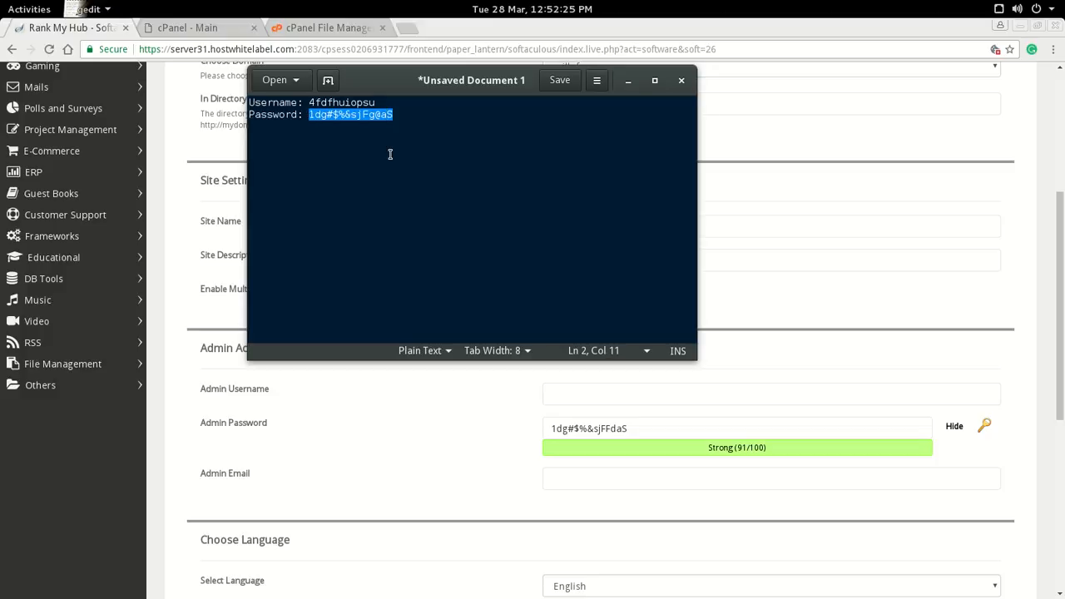
Replace Admin Password with the edited one and extend it until rated Strong (100/100)
left_click(625, 426)
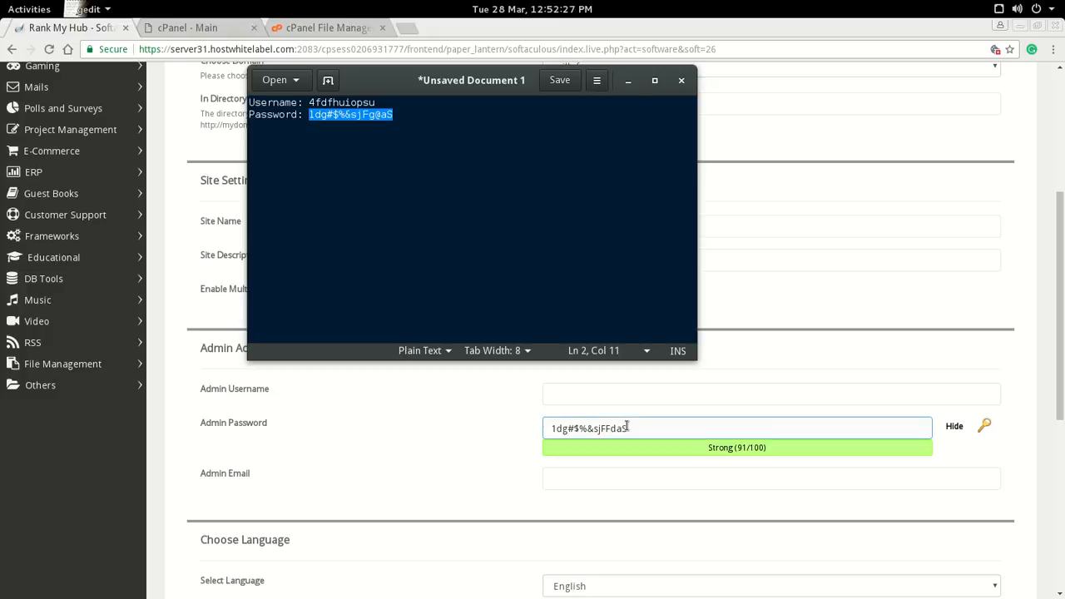
key("ctrl+a")
key("BackSpace")
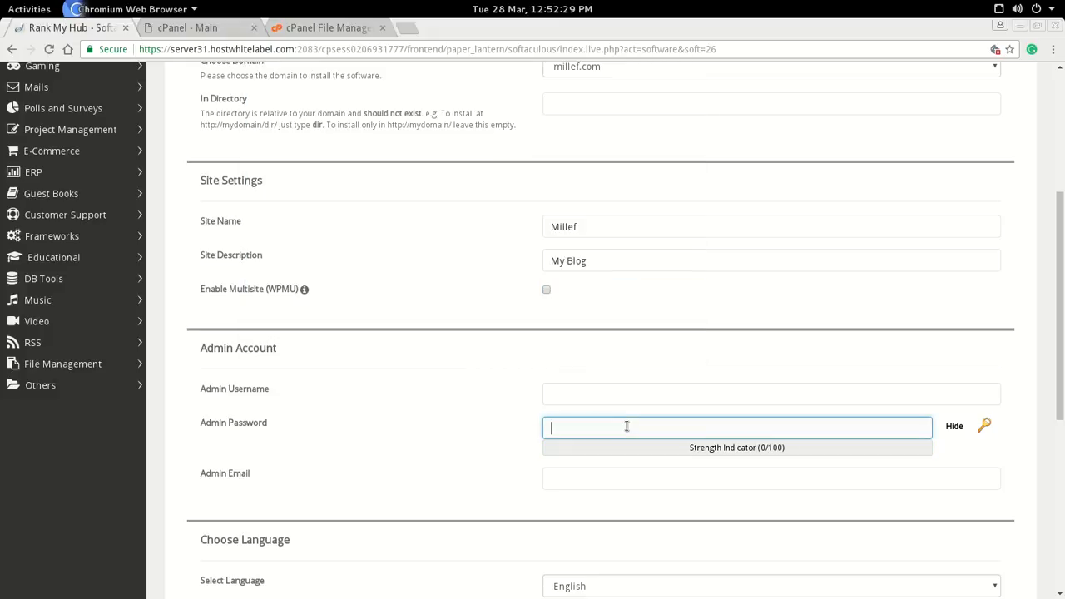
key("ctrl+v")
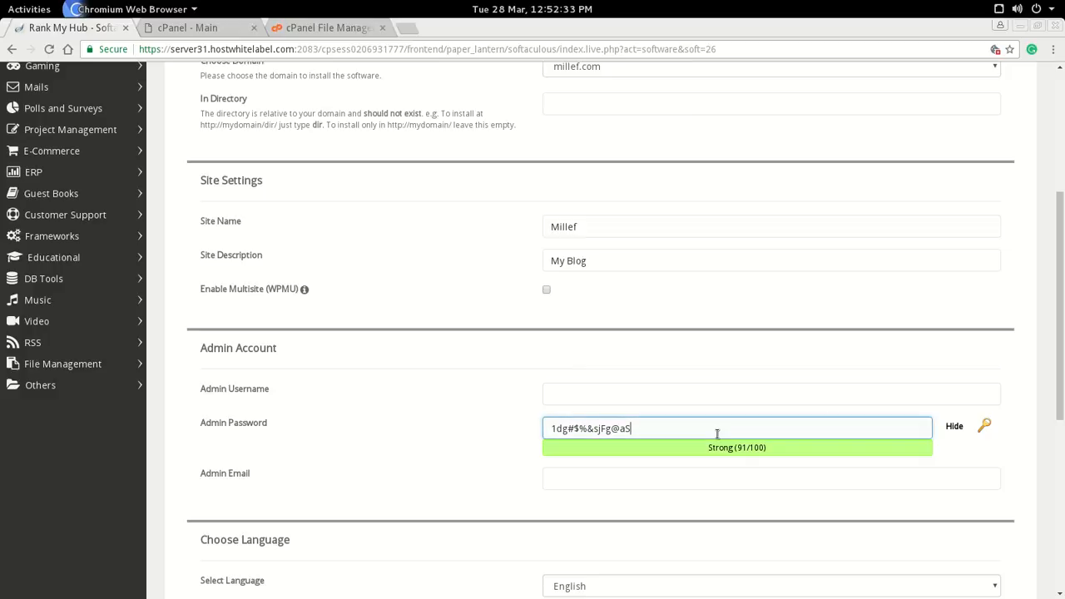
key("BackSpace")
key("BackSpace")
key("BackSpace")
key("BackSpace")
key("BackSpace")
key("BackSpace")
key("BackSpace")
key("BackSpace")
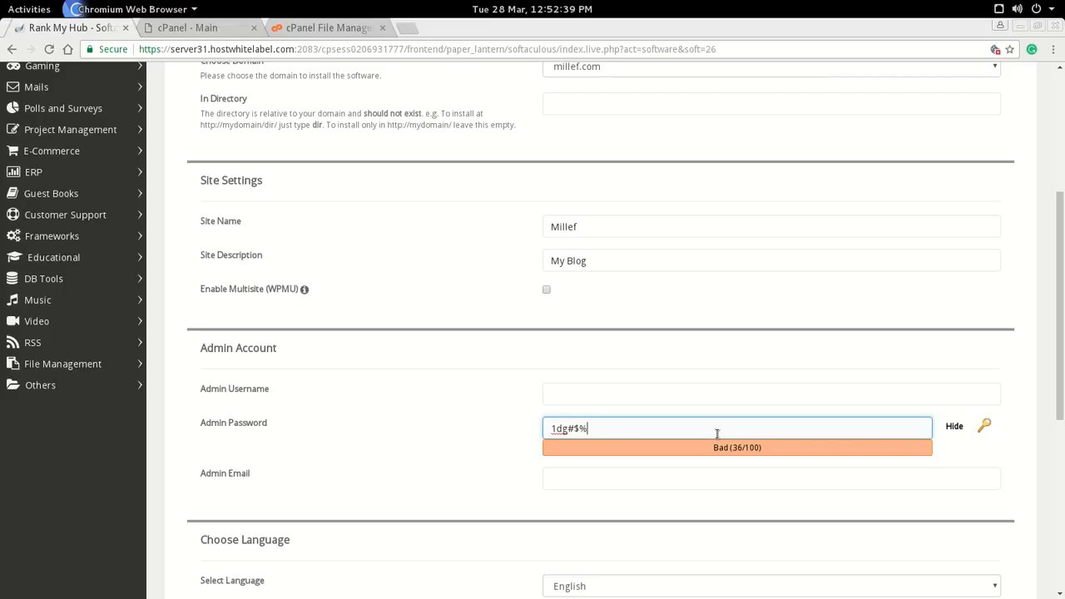
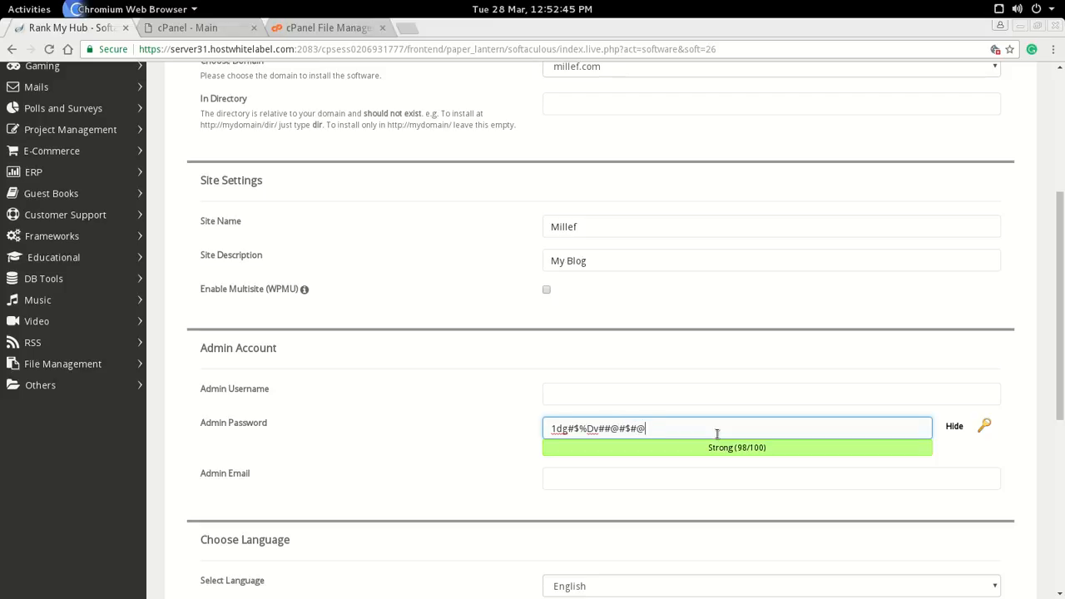
key("ctrl+a")
key("ctrl+c")
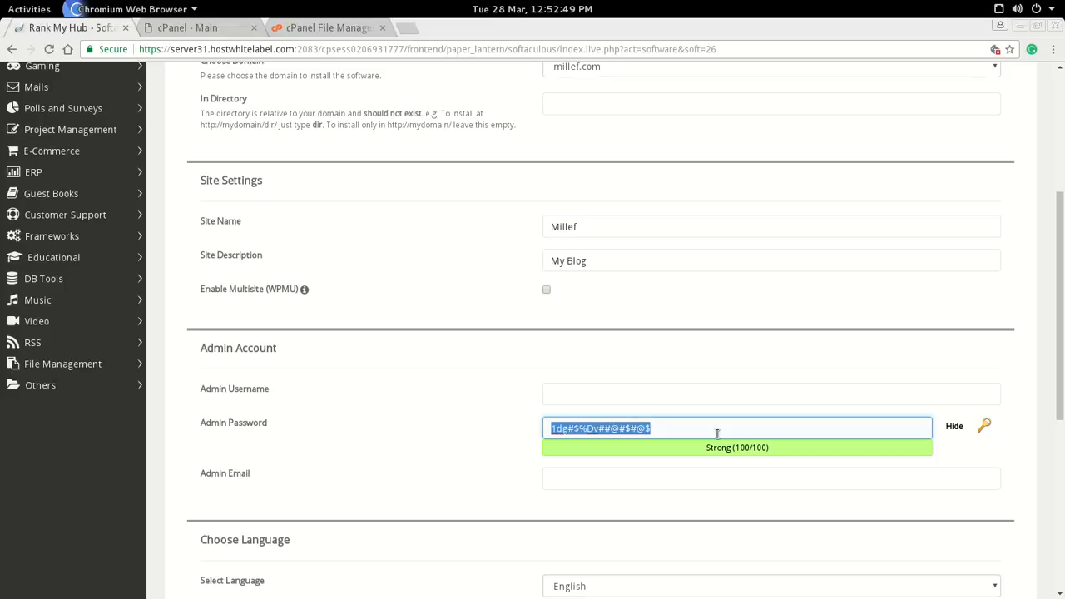
Overwrite the gedit Password line with the new strong admin password
key("alt+Tab")
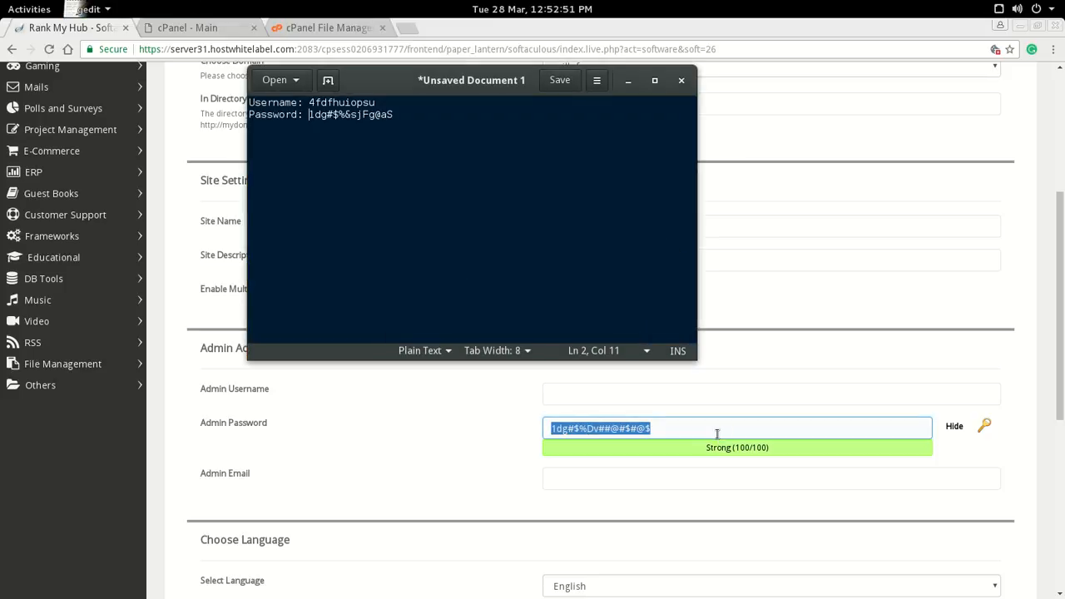
key("End")
key("BackSpace")
key("BackSpace")
key("BackSpace")
key("BackSpace")
key("BackSpace")
key("BackSpace")
key("BackSpace")
key("BackSpace")
key("BackSpace")
key("BackSpace")
key("BackSpace")
key("BackSpace")
key("BackSpace")
key("BackSpace")
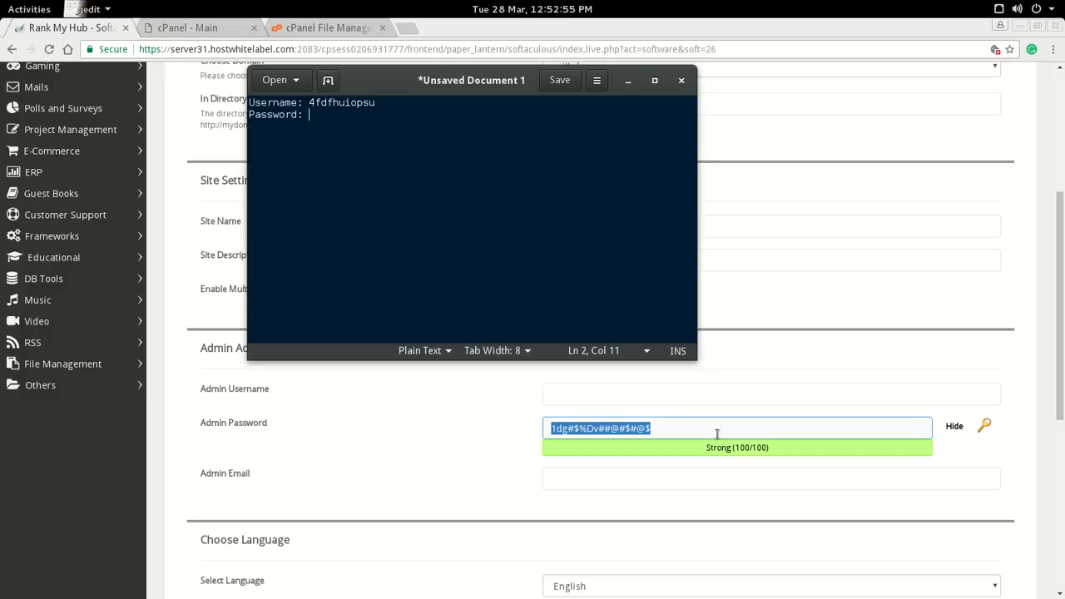
key("ctrl+v")
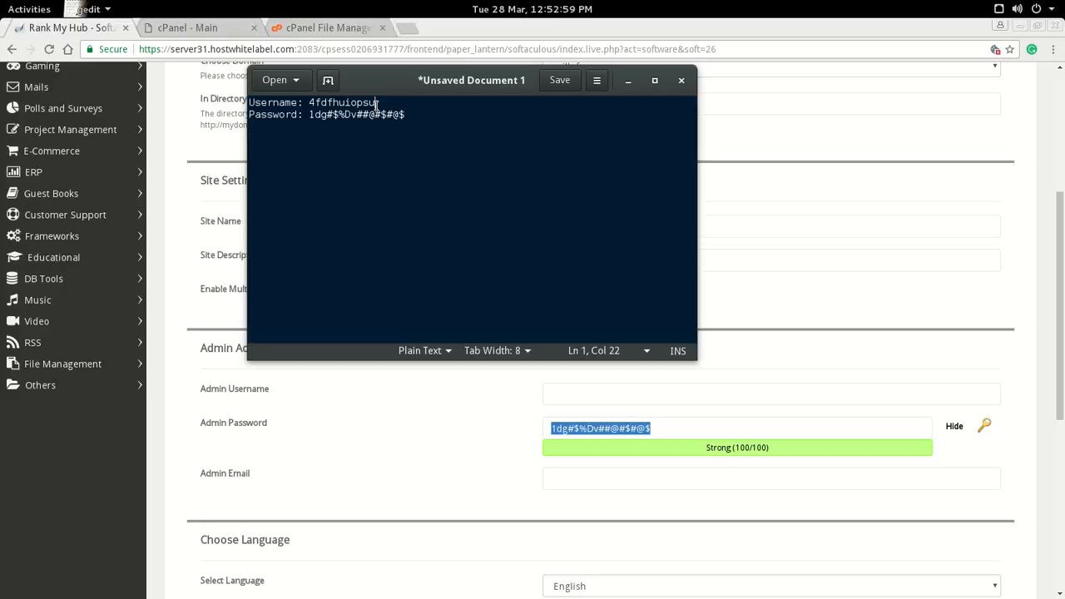
key("shift+Left")
key("ctrl+shift+Left")
key("ctrl+c")
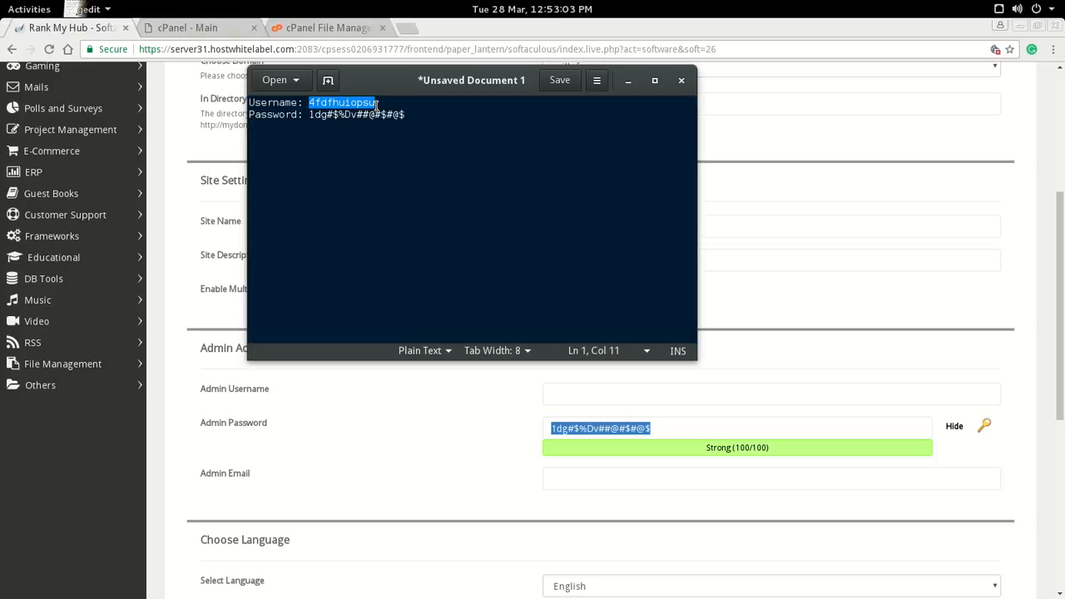
left_click(416, 459)
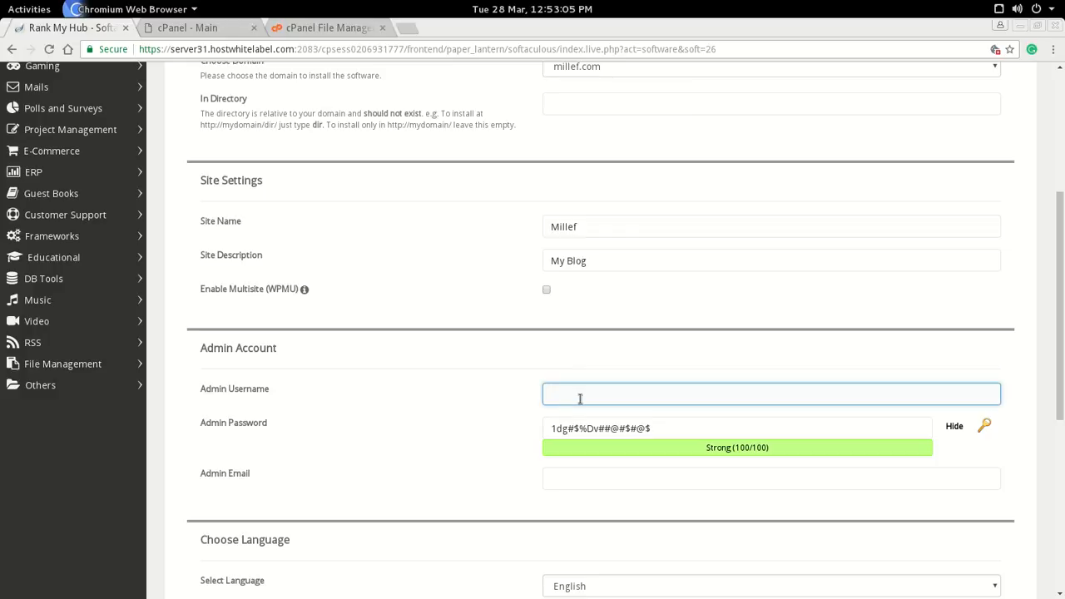
Fill Admin Username with the username copied from the gedit note
left_click(580, 399)
key("ctrl+v")
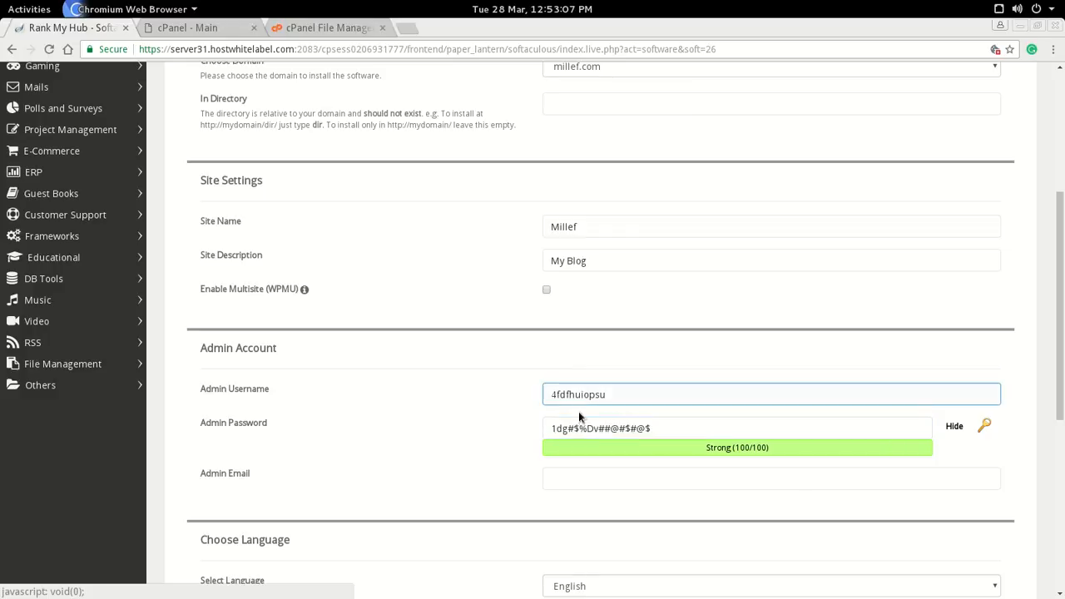
left_click(580, 475)
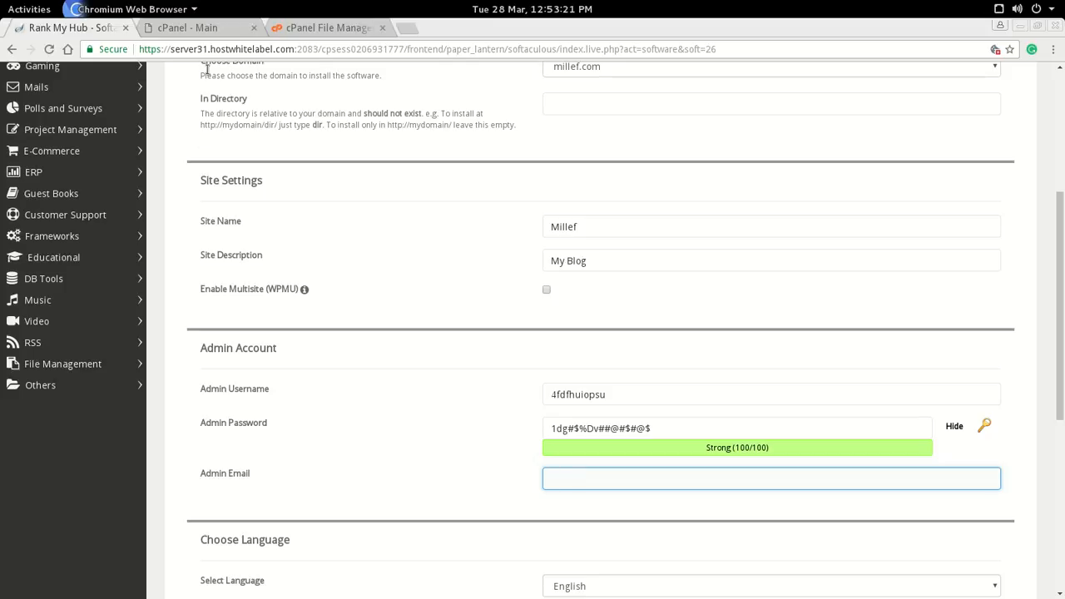
left_click(215, 33)
Copy the domain's info mailbox address from cPanel's Email Accounts list
scroll(166, 416, "down", 3)
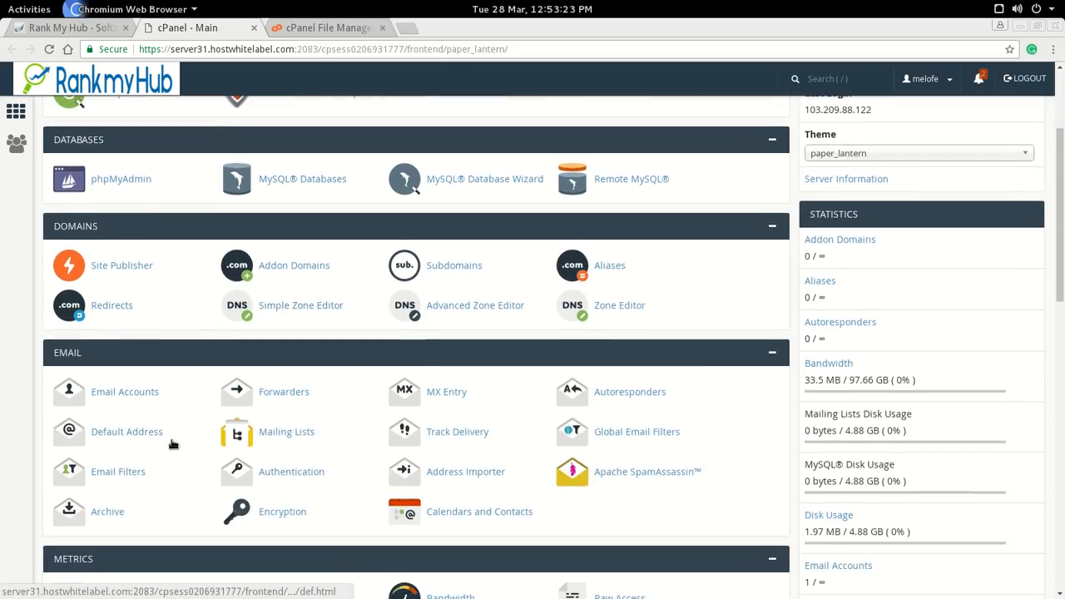
left_click(150, 400)
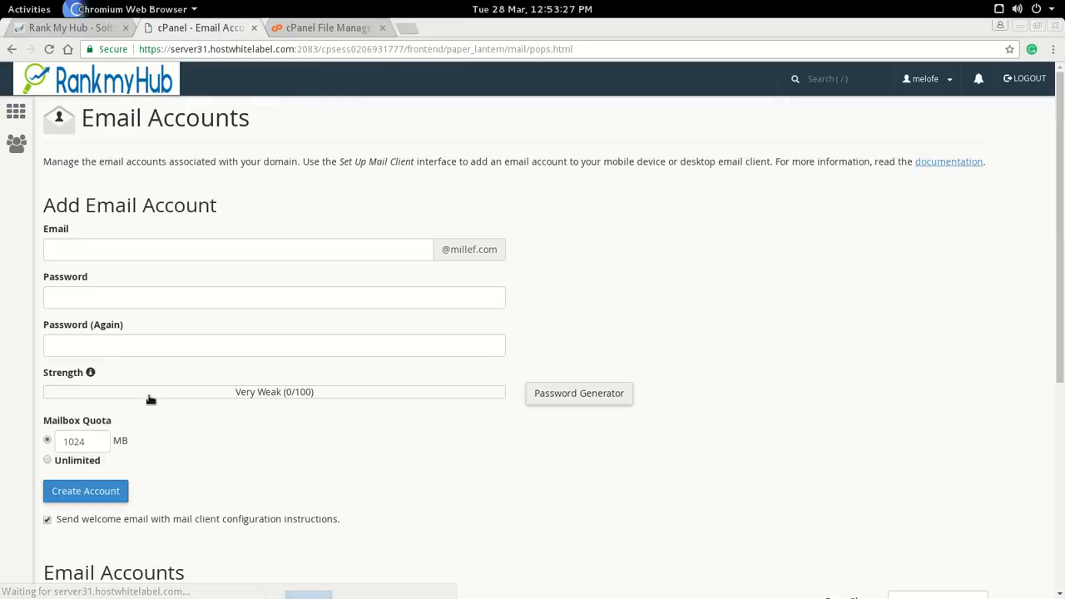
scroll(149, 400, "down", 3)
scroll(150, 400, "down", 2)
triple_click(148, 388)
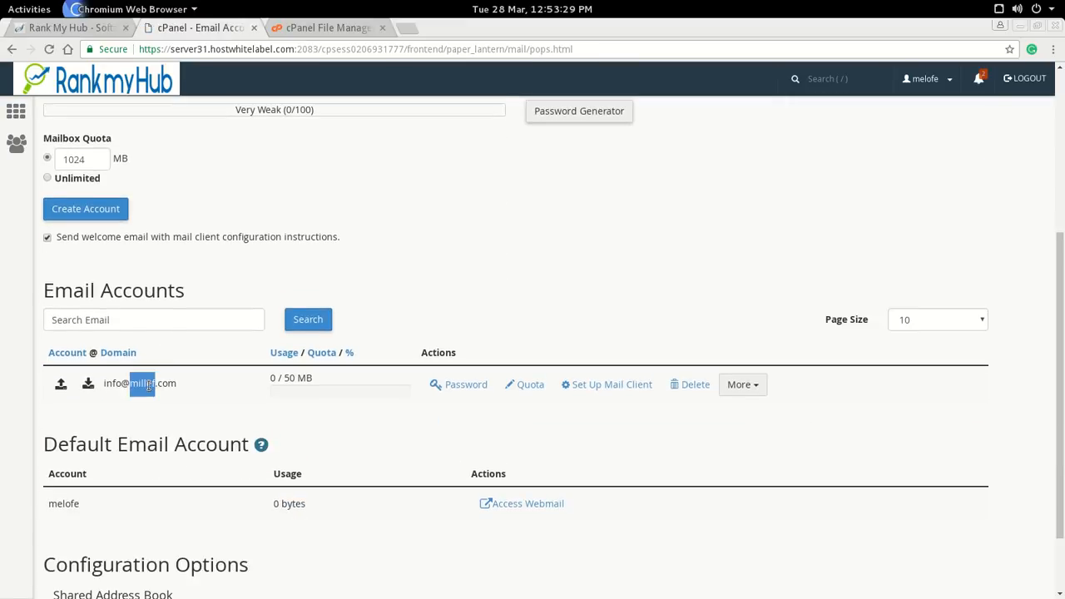
right_click(148, 389)
left_click(161, 395)
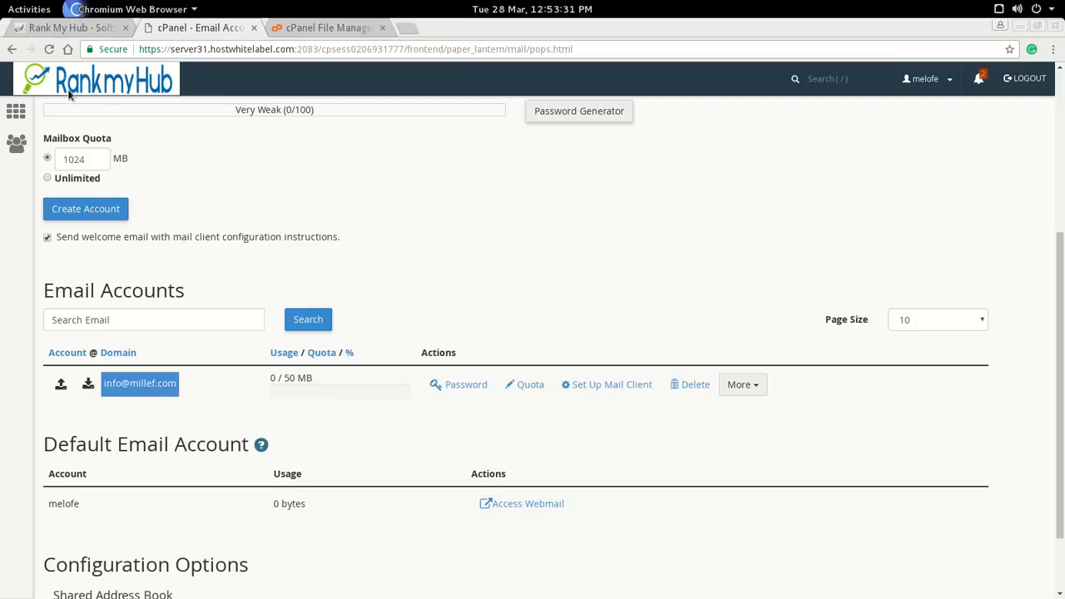
left_click(79, 27)
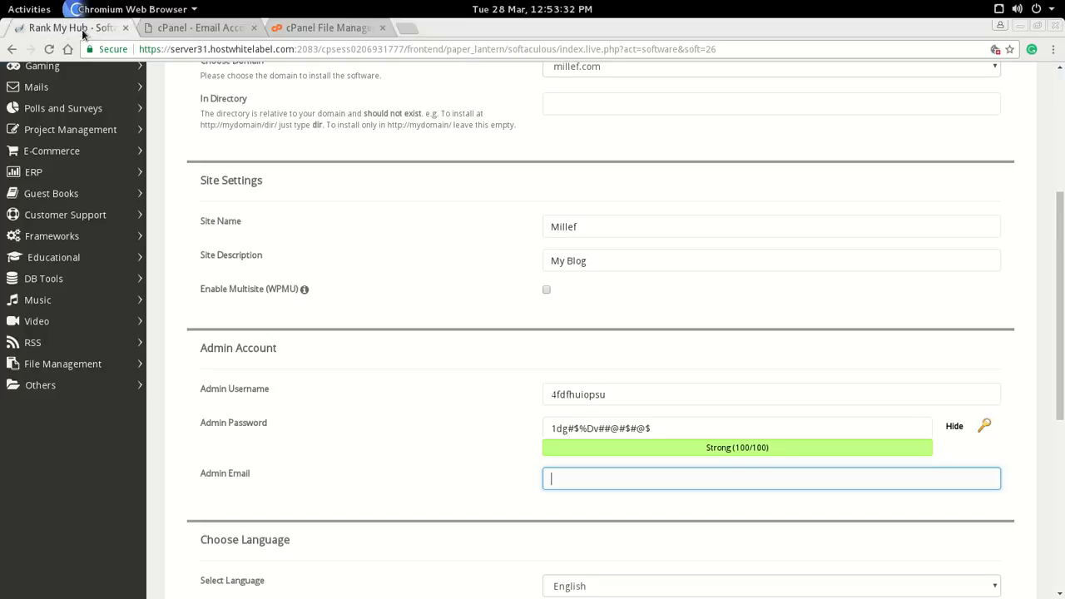
Paste the info mailbox address as Admin Email, removing a stray leading character
right_click(611, 478)
left_click(654, 383)
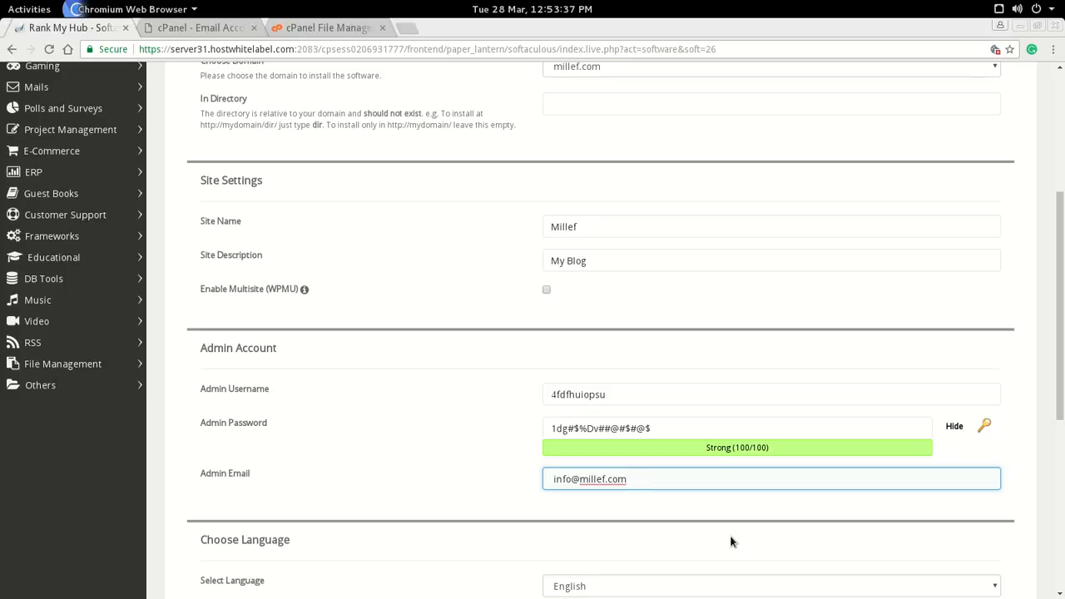
key("Delete")
left_click(451, 461)
Keep the site language as English and scroll down toward the Install button
scroll(451, 461, "down", 5)
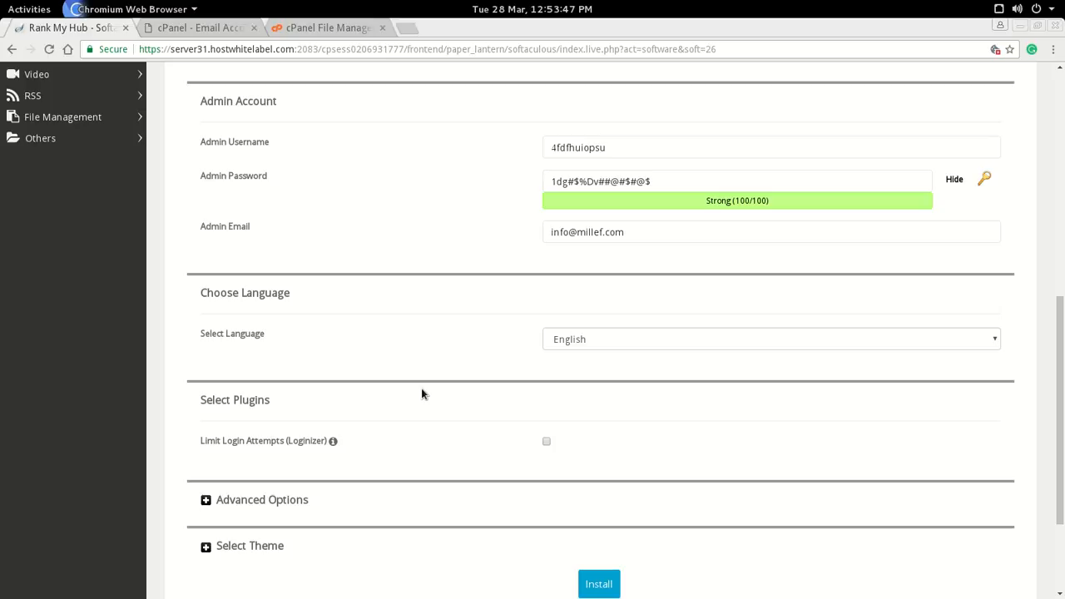
left_click(613, 342)
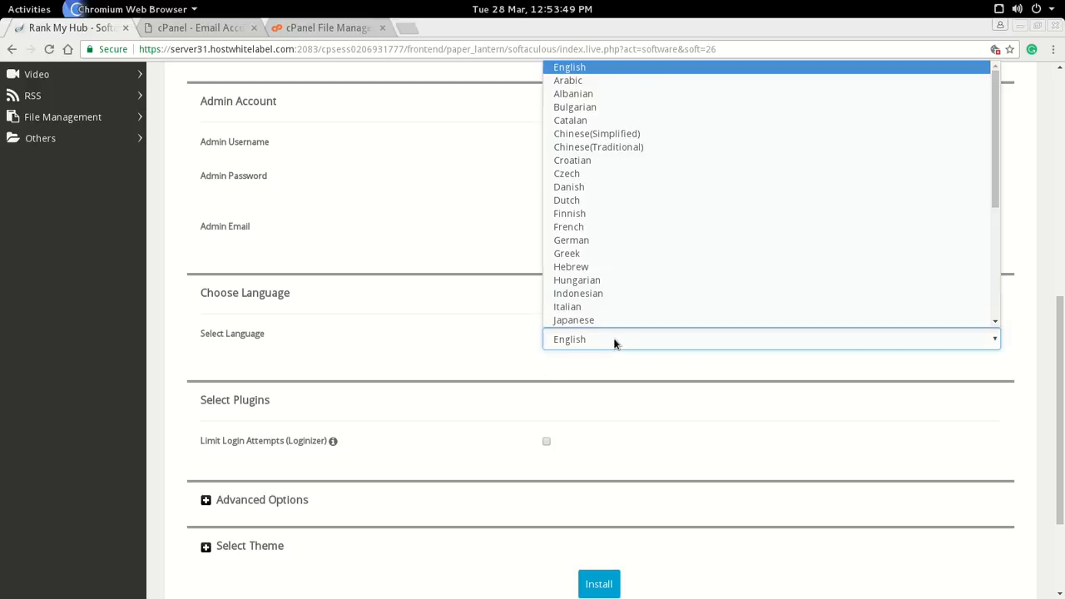
left_click(613, 342)
left_click(613, 342)
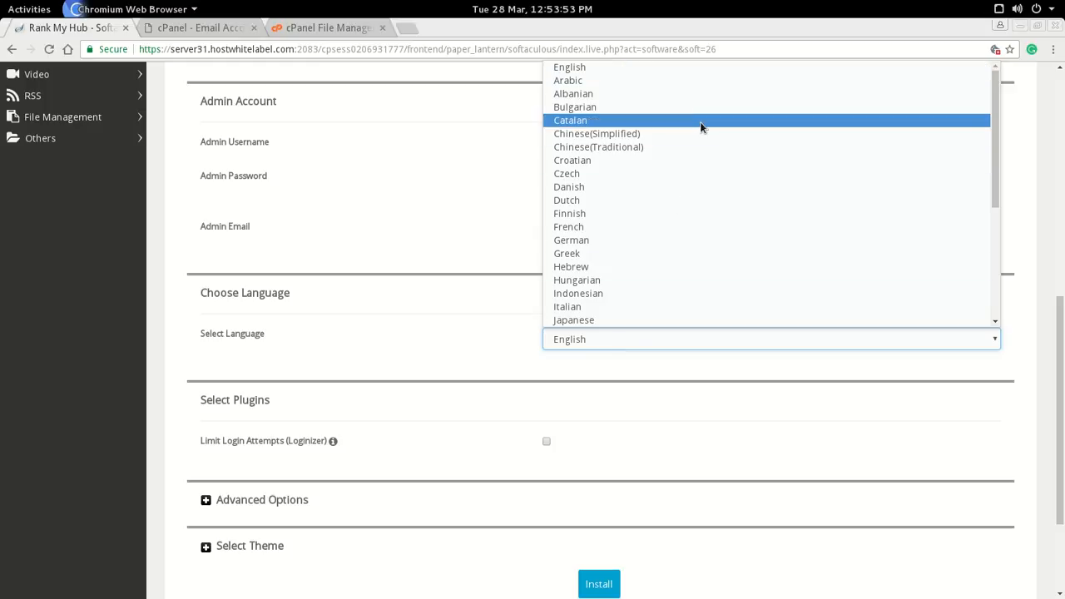
scroll(699, 154, "down", 5)
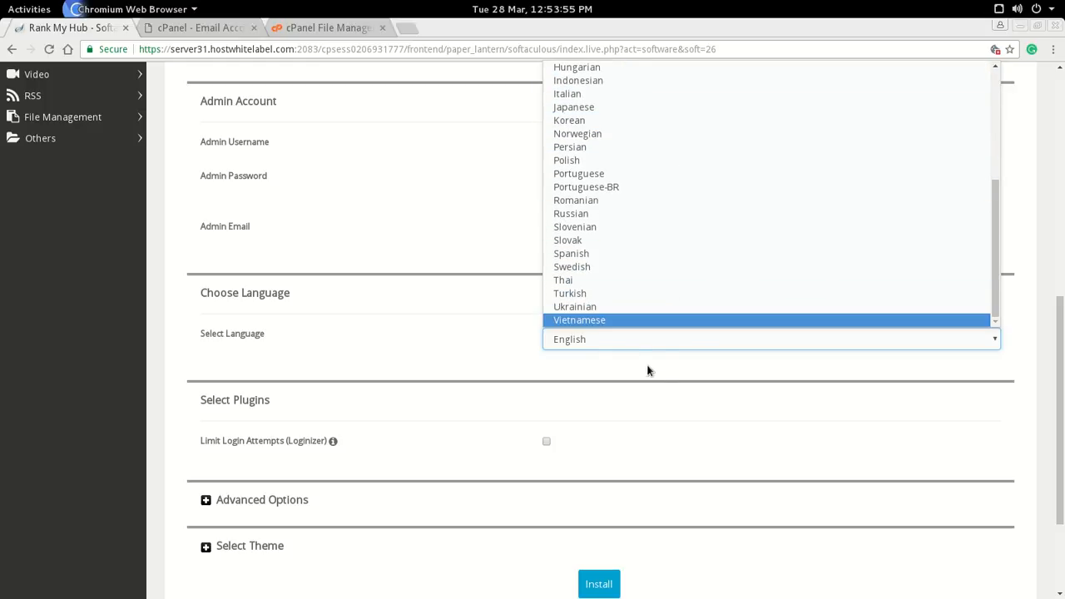
left_click(621, 351)
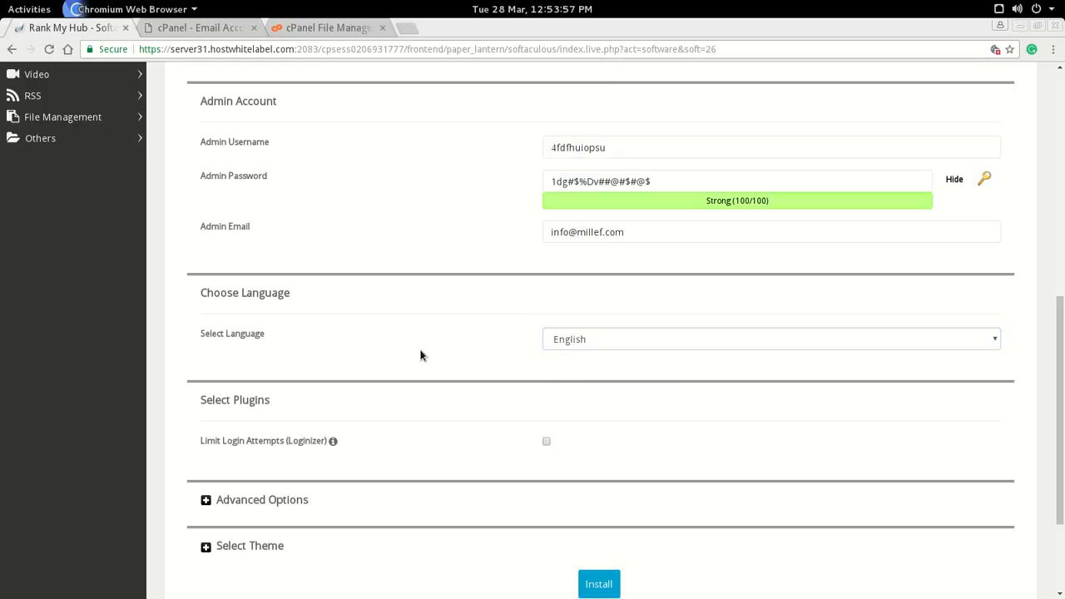
scroll(361, 447, "down", 1)
scroll(361, 446, "down", 1)
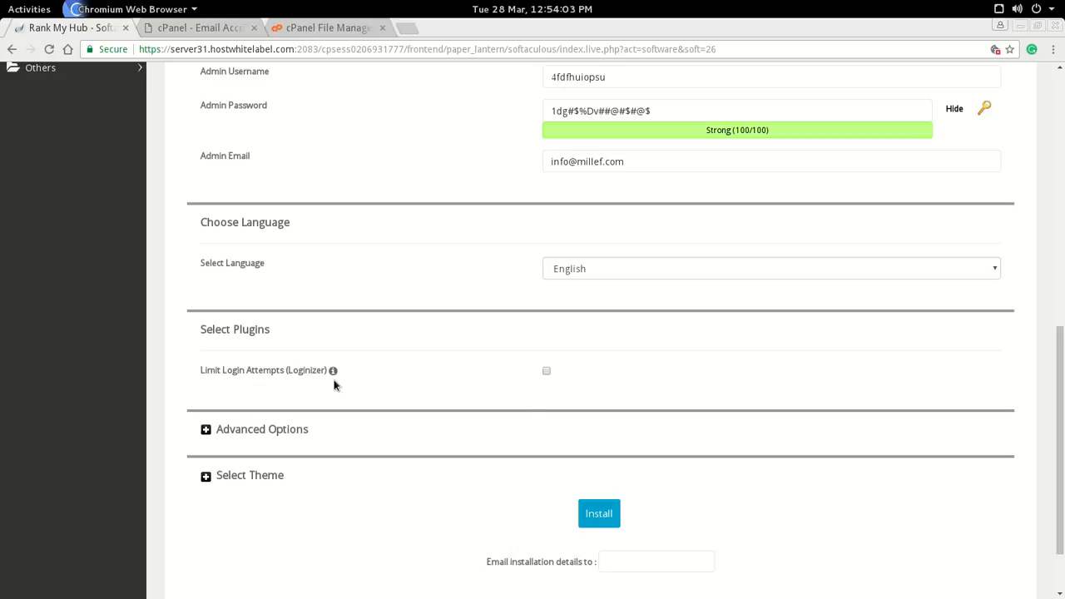
Expand Advanced Options to reveal Database Name wp330 and Table Prefix wpex_
left_click(252, 430)
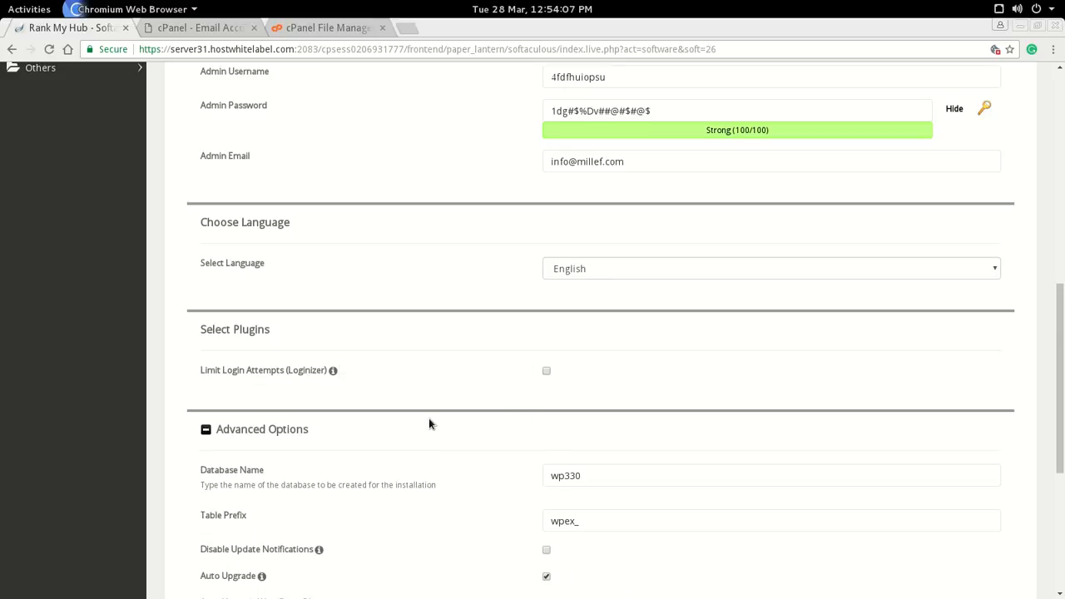
scroll(428, 423, "down", 3)
left_click(671, 376)
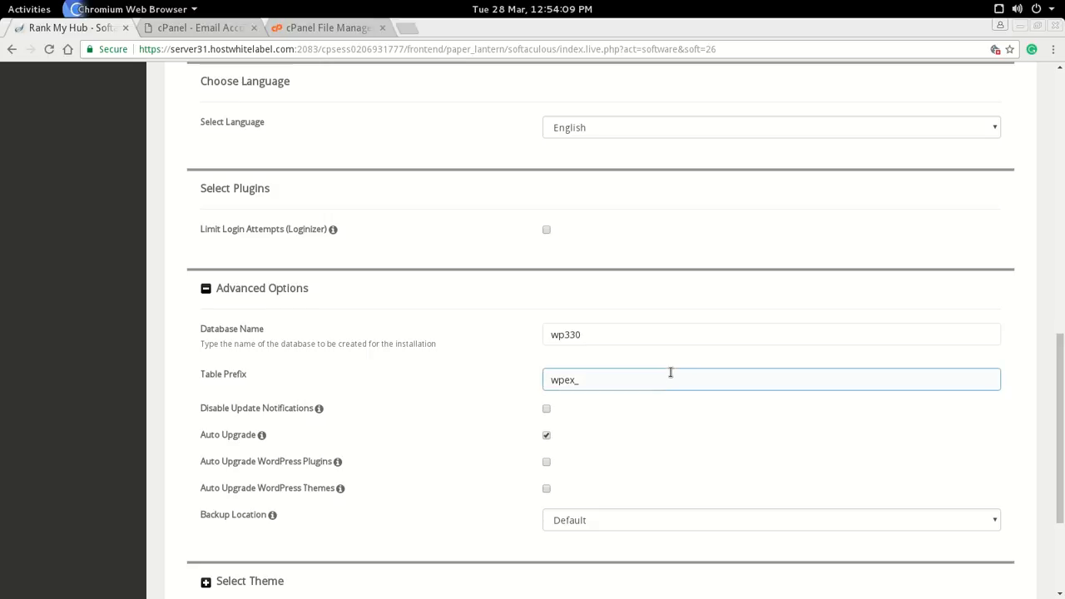
left_click(642, 340)
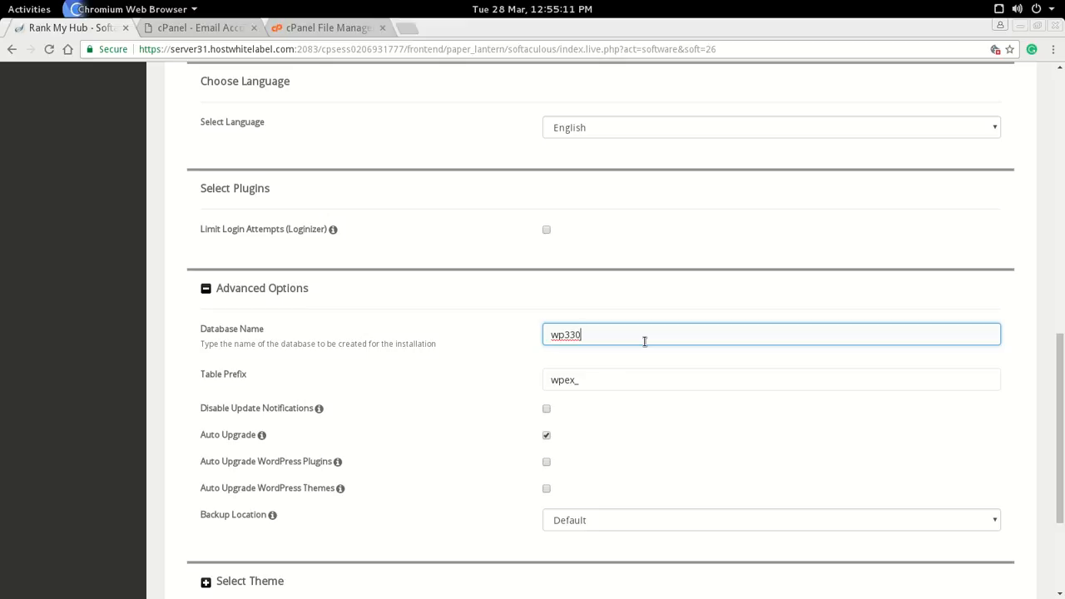
Add 'DB Name: 53Df' and 'Table Prefix: hf_' lines to the gedit credentials note
key("alt+Tab")
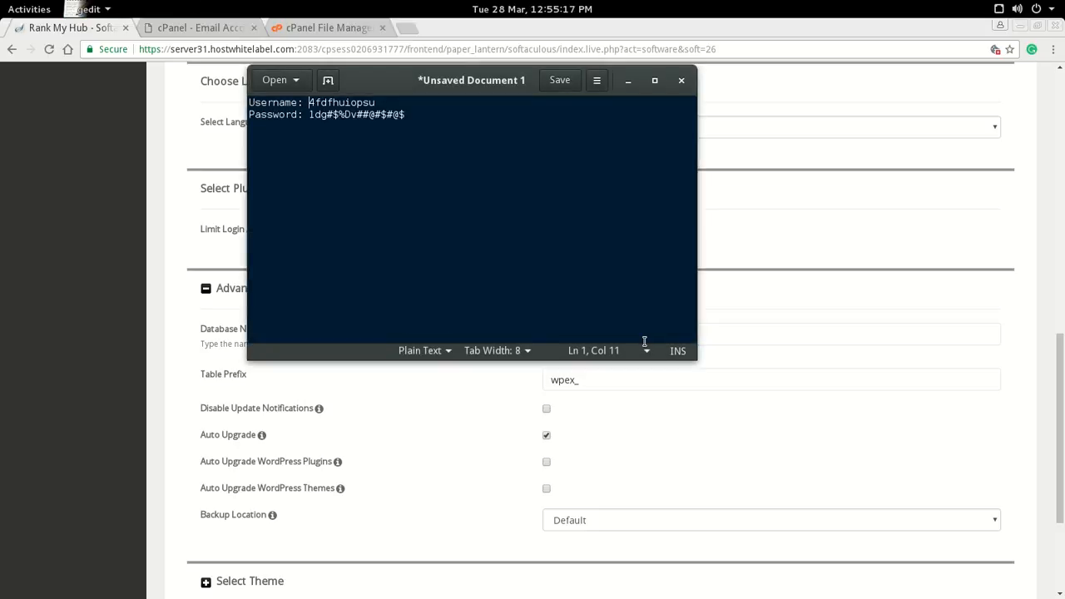
key("Down")
key("End")
key("Return")
key("Return")
left_click_drag(411, 84, 834, 171)
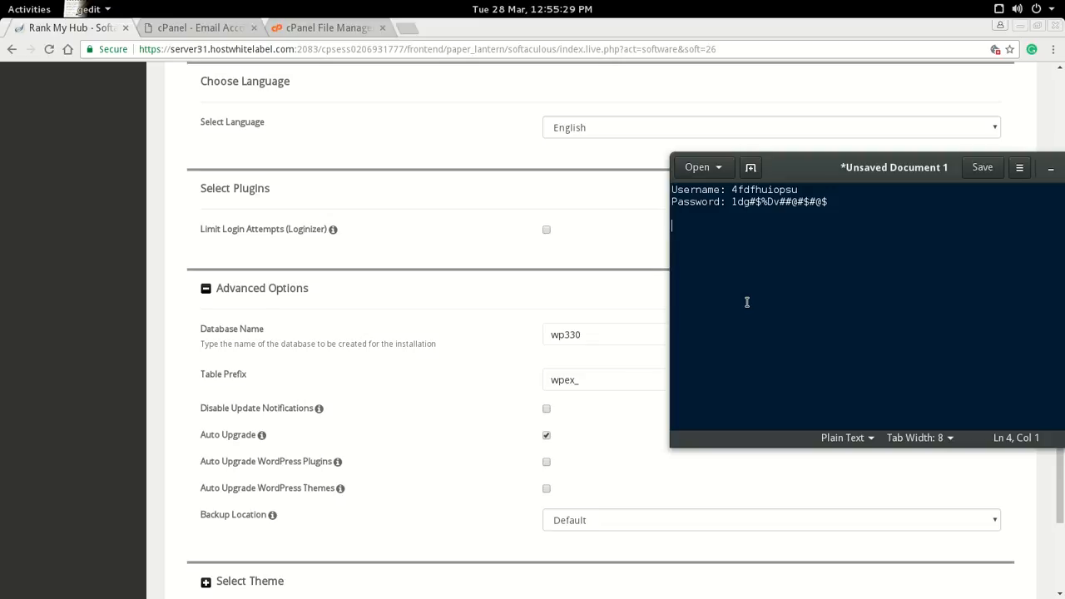
type("DB Name: 5")
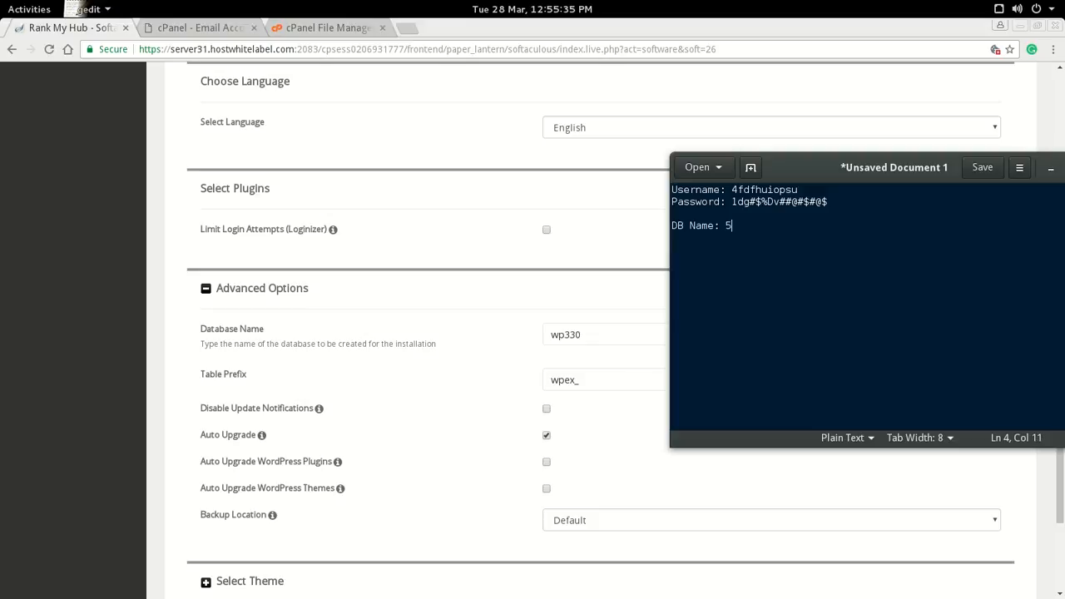
type("3Df")
key("Return")
type("DB")
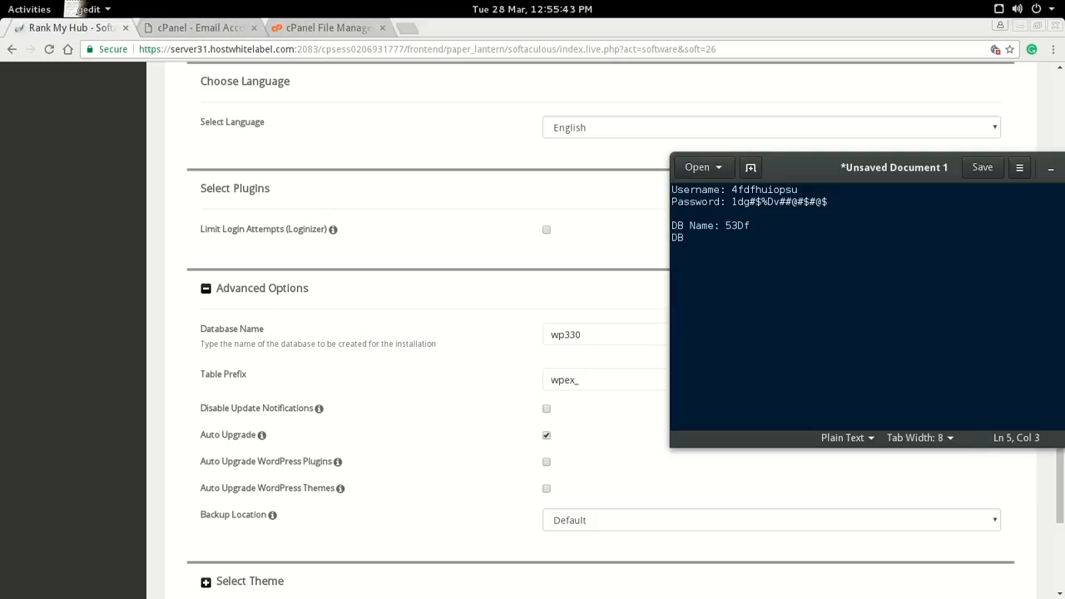
key("BackSpace")
key("BackSpace")
type("Table Pref")
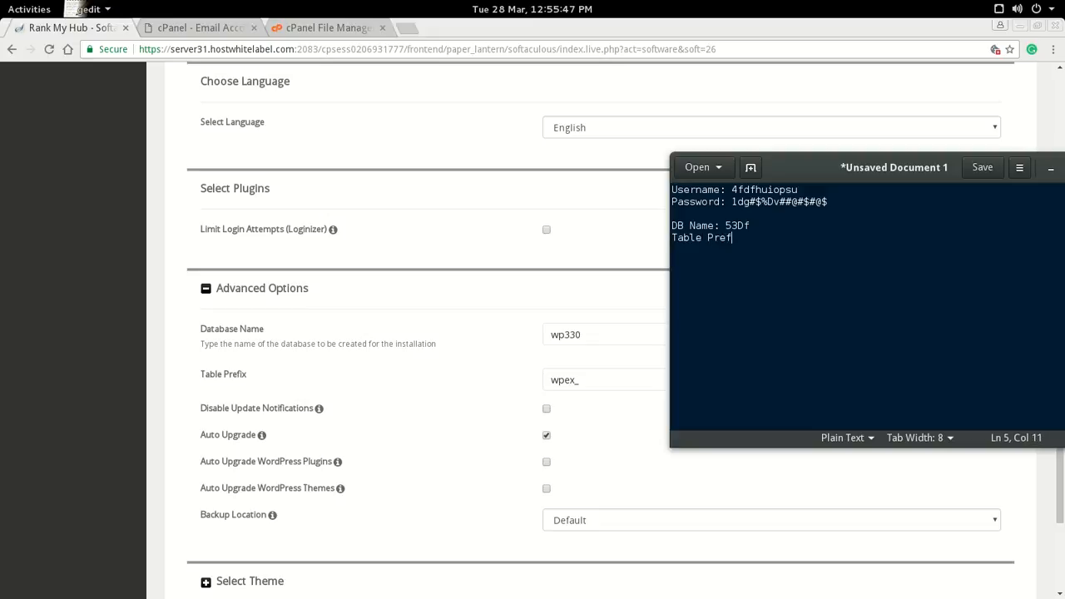
type("ix: hf_")
Leave the notes for cPanel's Email Accounts page and head to the cPanel home page
left_click(726, 225)
left_click(232, 29)
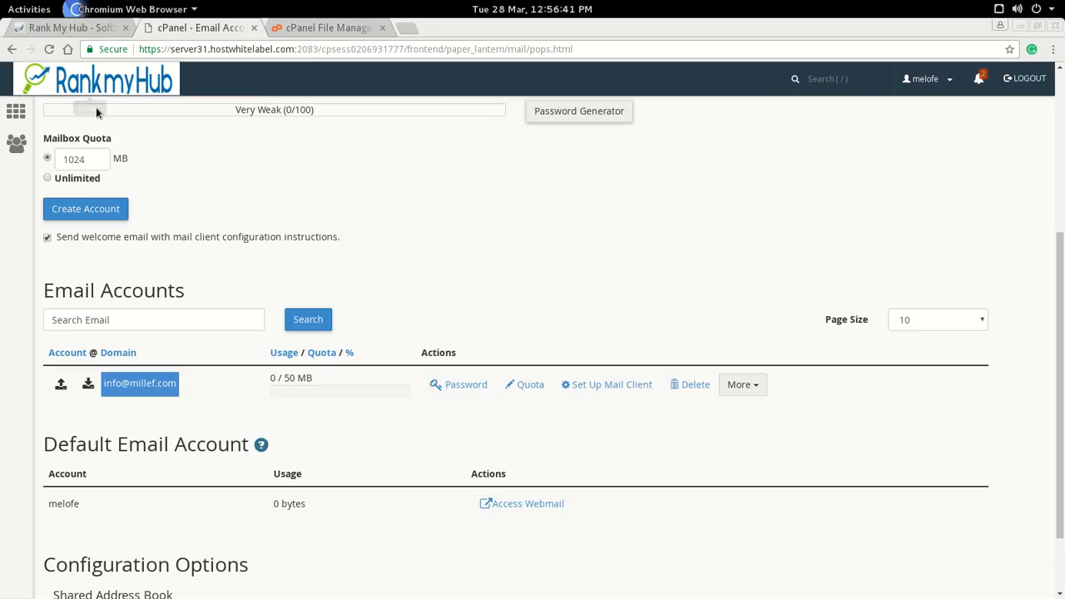
left_click(12, 114)
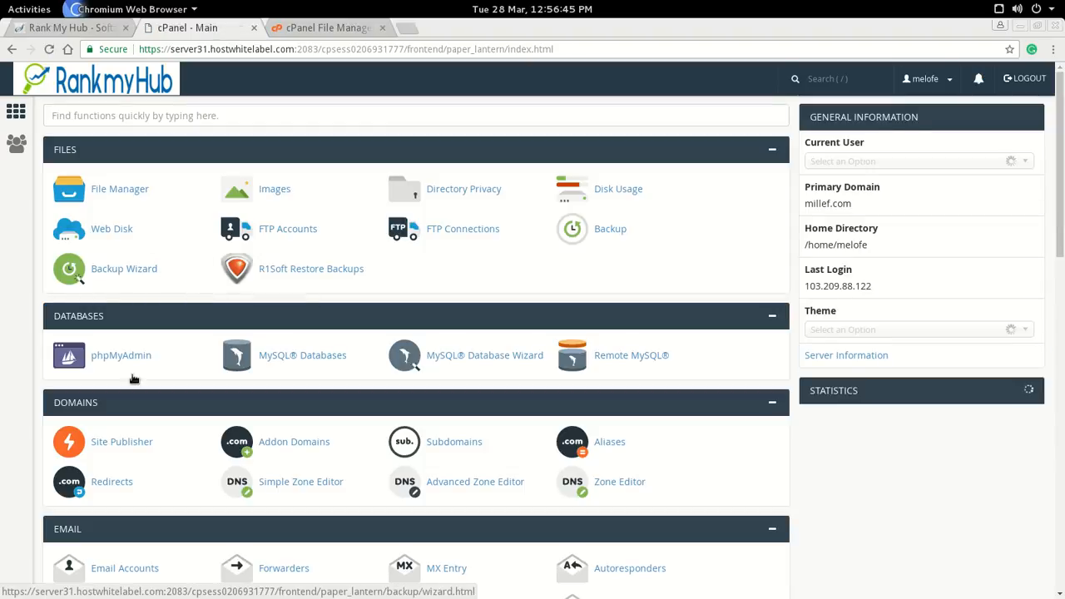
Check cPanel's MySQL Databases page for existing databases, then return to the Softaculous install form
scroll(257, 317, "down", 3)
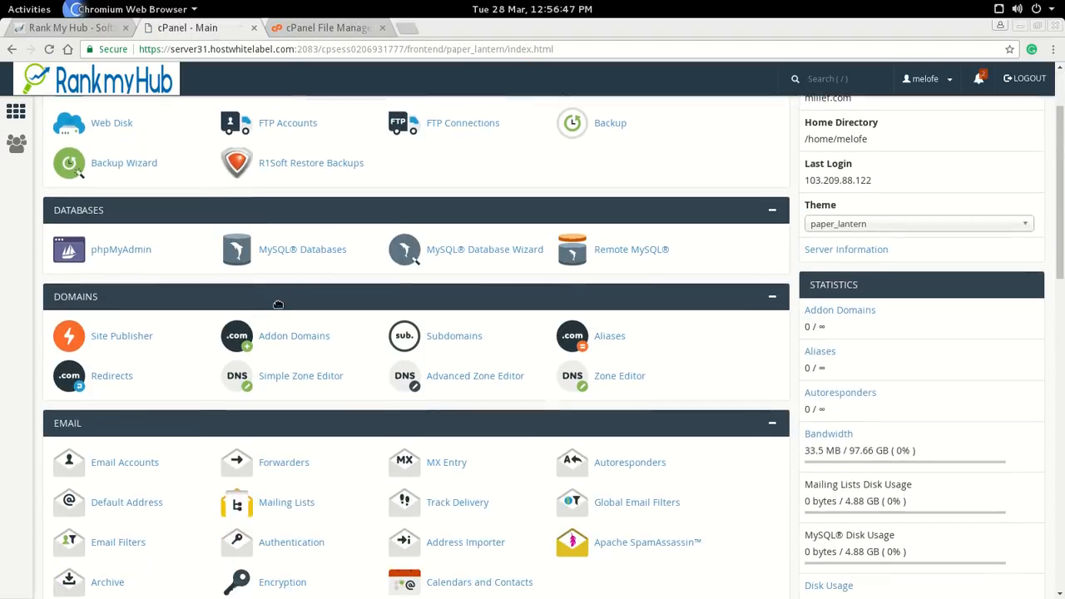
left_click(306, 251)
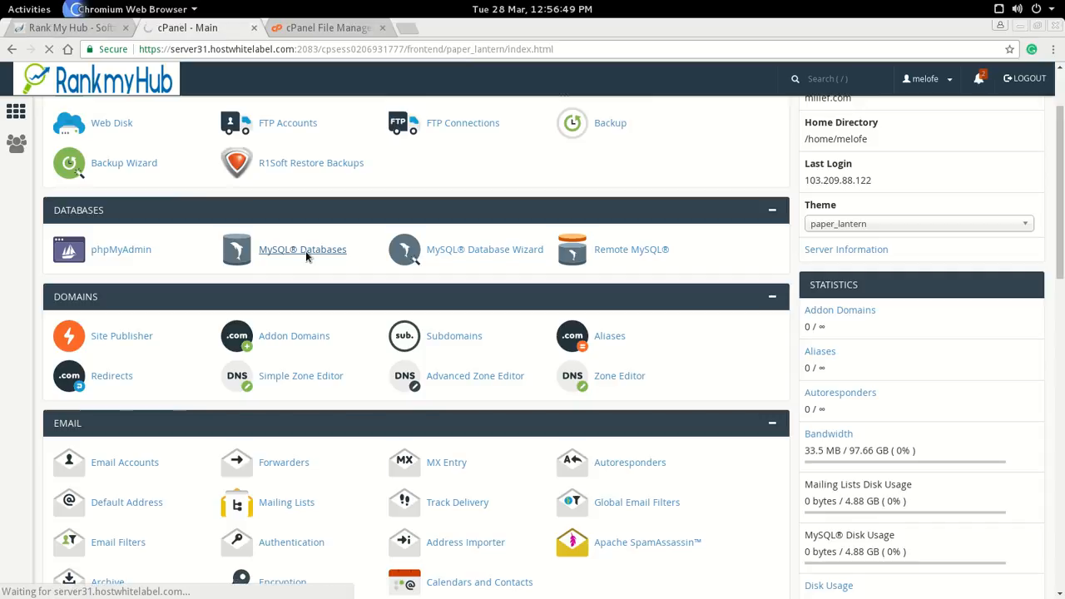
scroll(307, 283, "down", 5)
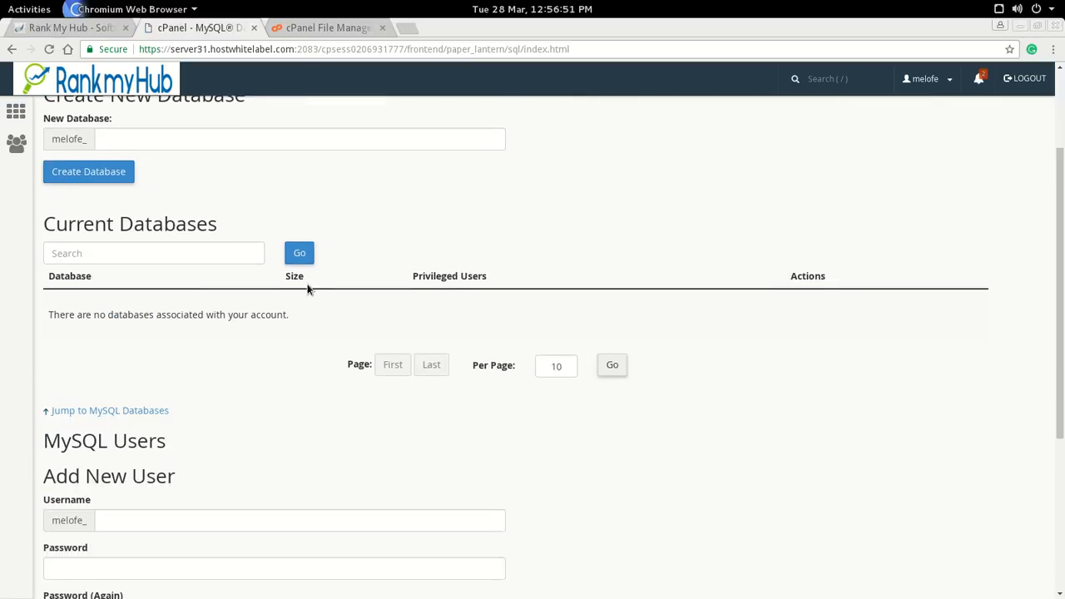
scroll(307, 288, "down", 3)
scroll(307, 285, "up", 5)
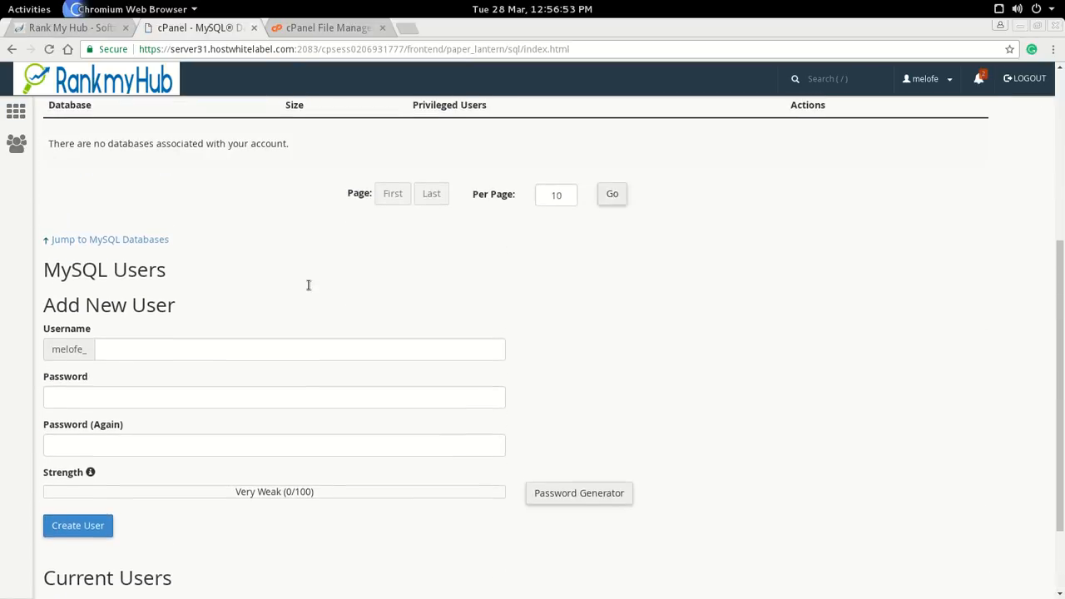
scroll(307, 286, "up", 1)
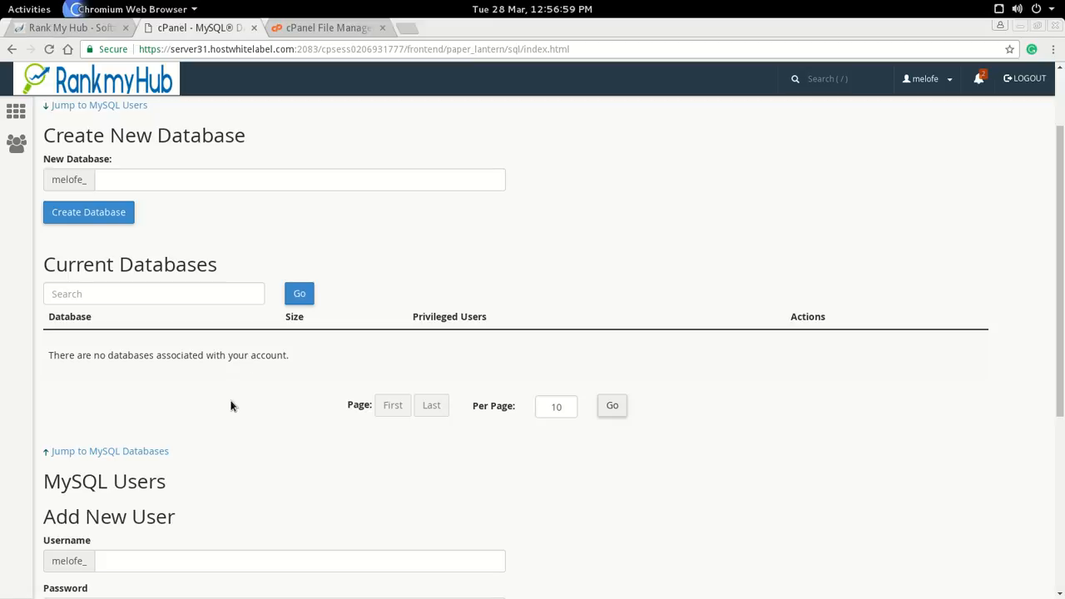
scroll(232, 405, "up", 2)
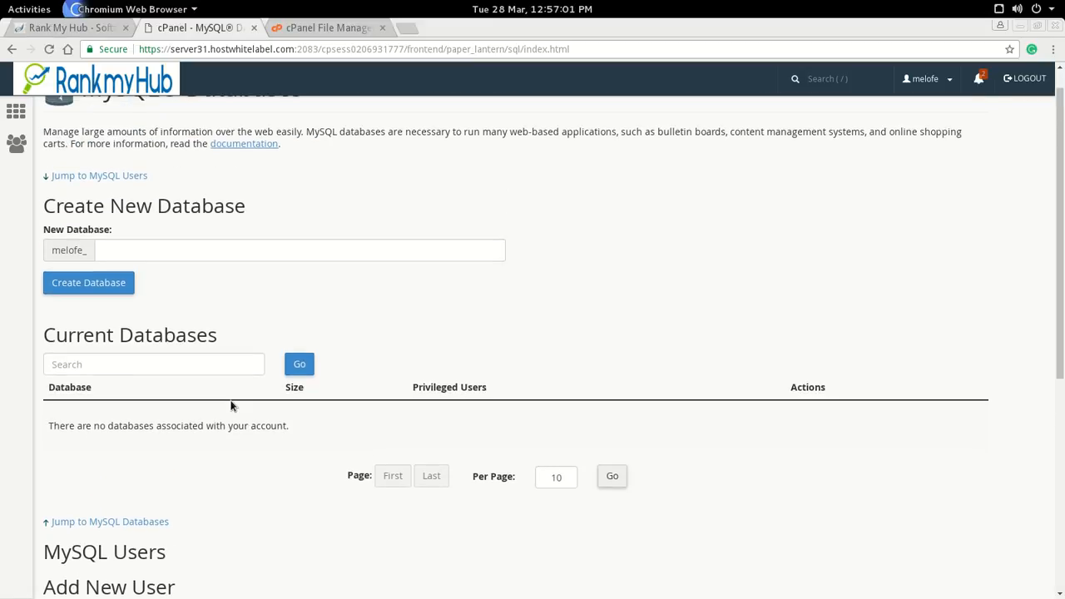
scroll(231, 405, "up", 1)
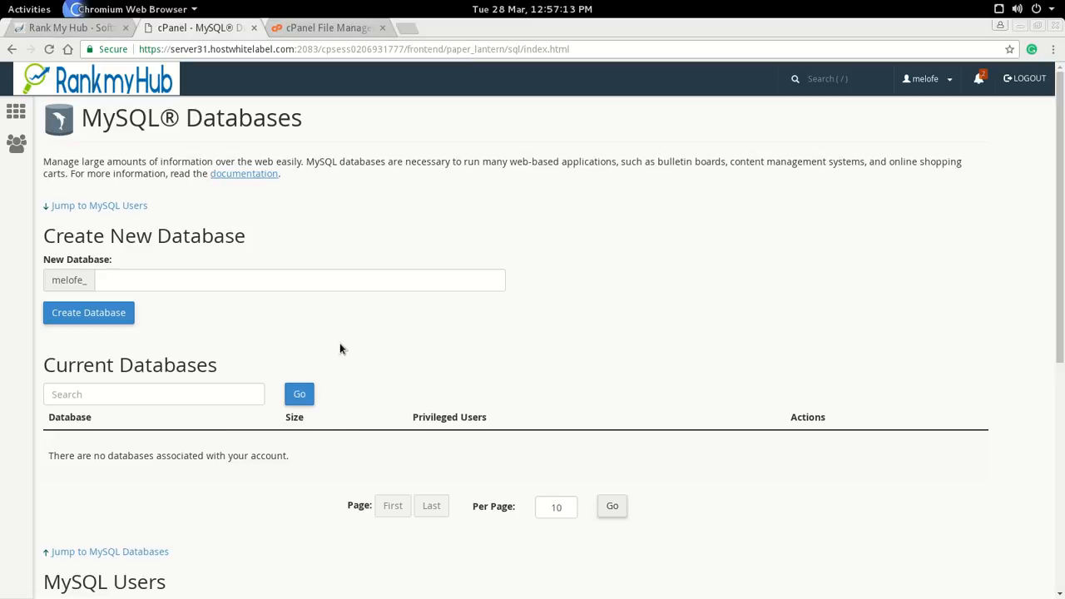
left_click(86, 27)
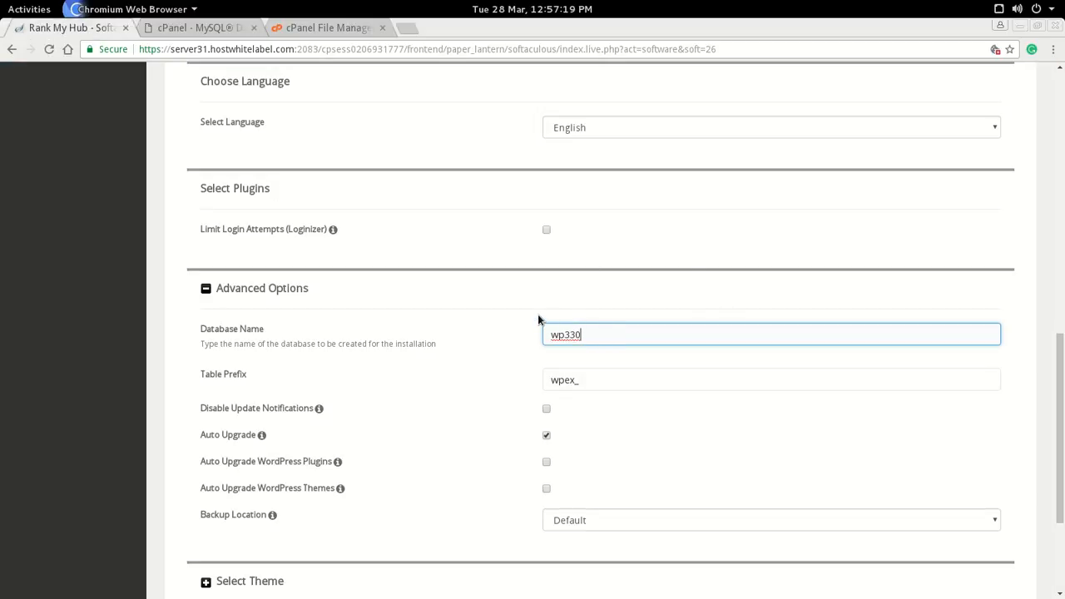
Replace the Database Name wp330 with 53Df copied from the gedit notes
key("alt+Tab")
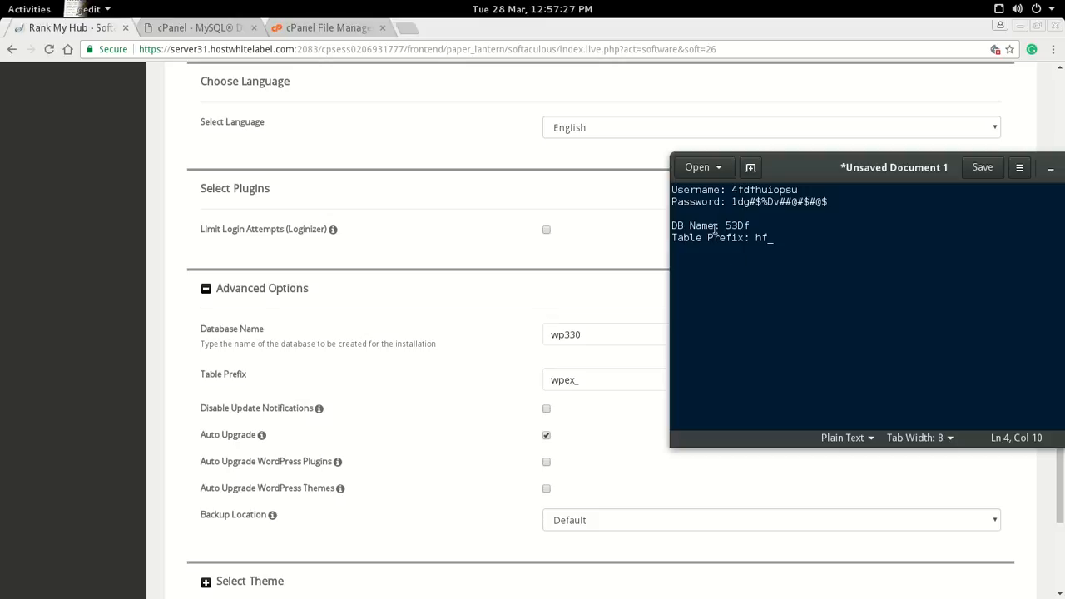
left_click_drag(724, 226, 753, 226)
right_click(740, 233)
left_click(801, 297)
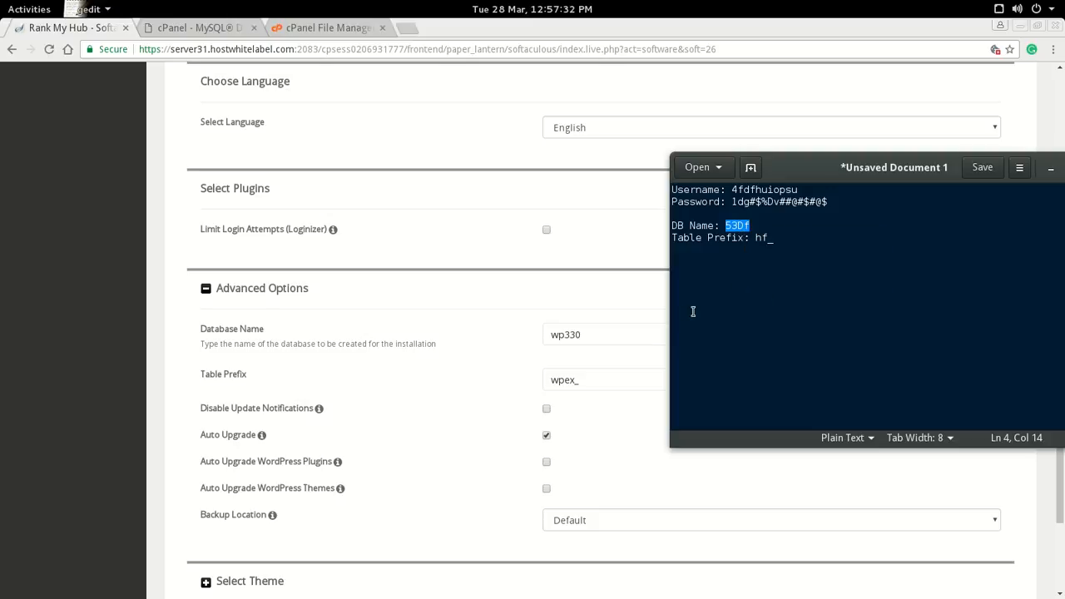
left_click(633, 337)
key("BackSpace")
key("BackSpace")
key("BackSpace")
key("BackSpace")
key("BackSpace")
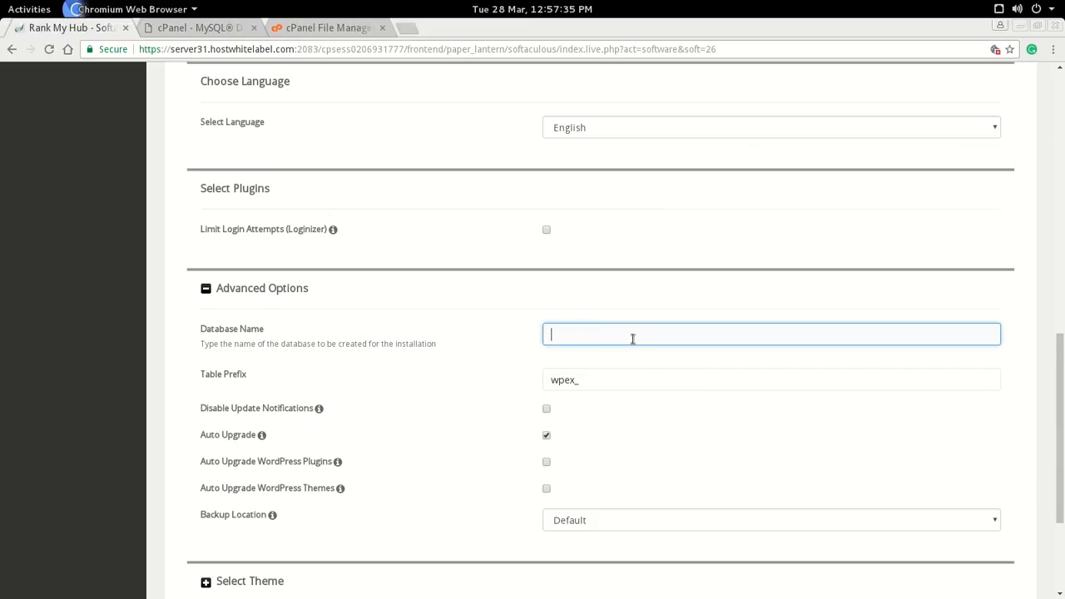
key("ctrl+v")
Replace the Table Prefix wpex_ with hf_ copied from the gedit notes
key("alt+Tab")
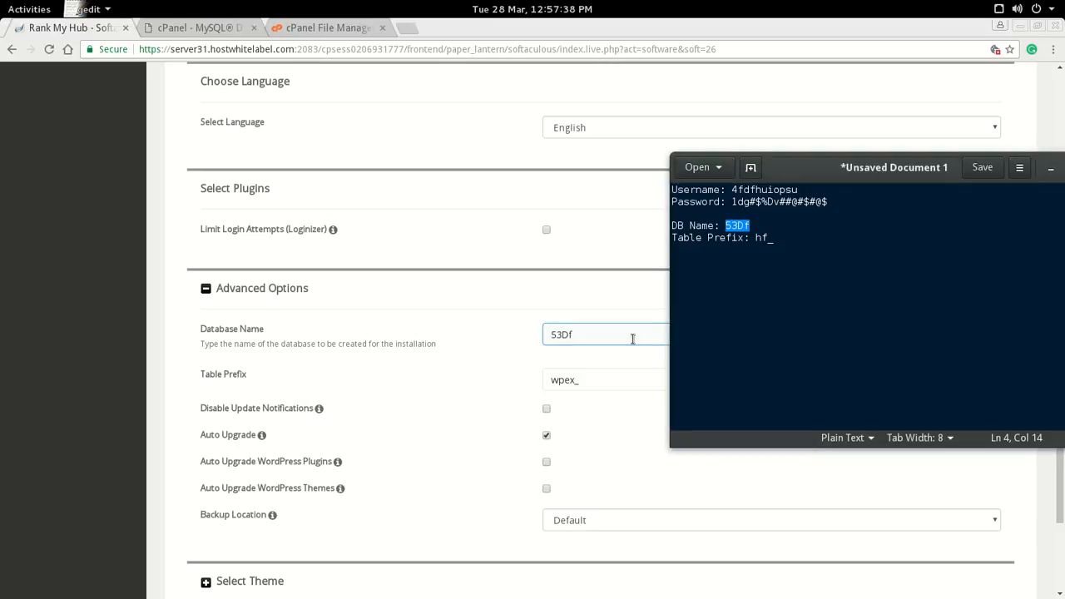
left_click(788, 240)
key("shift+Left")
key("shift+Left")
key("shift+Left")
key("shift+Left")
key("shift+Right")
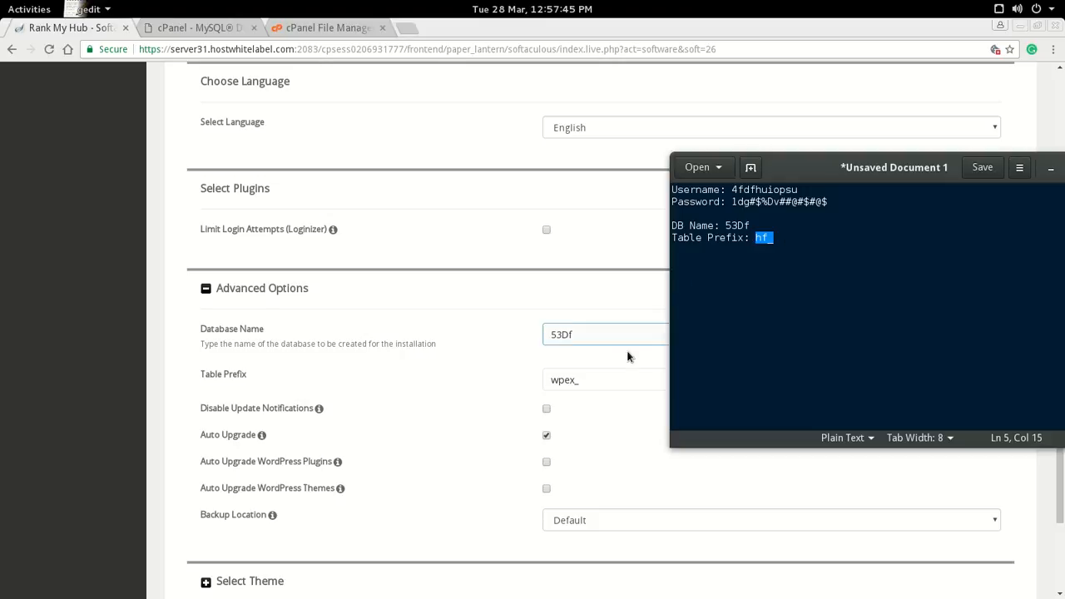
left_click(617, 382)
key("ctrl+a")
key("BackSpace")
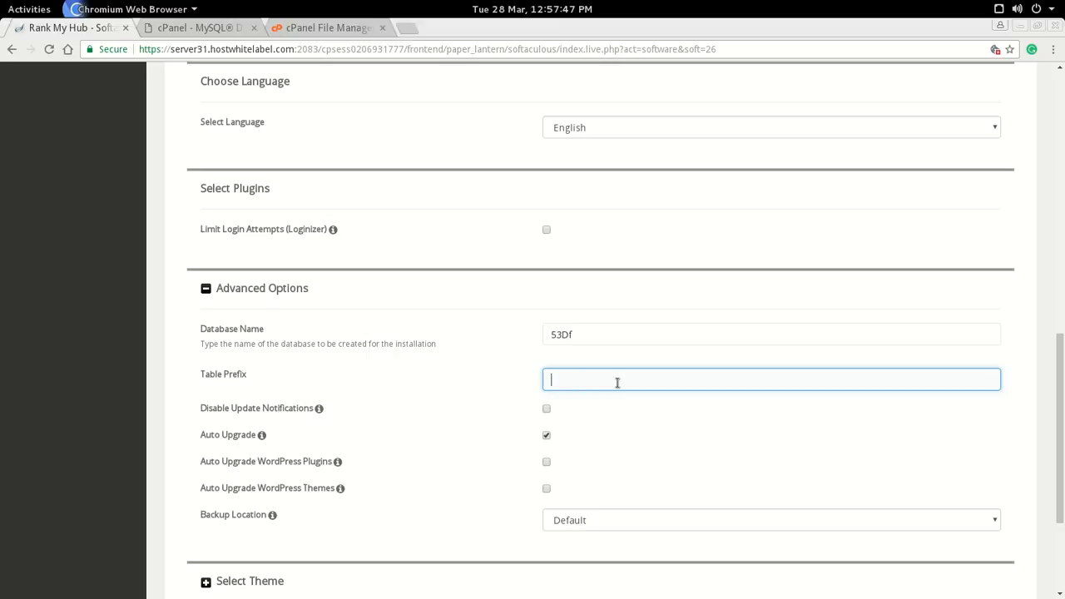
key("ctrl+v")
Review the Advanced Options (53Df, hf_, auto upgrade) and keep Backup Location at Default
scroll(449, 411, "down", 2)
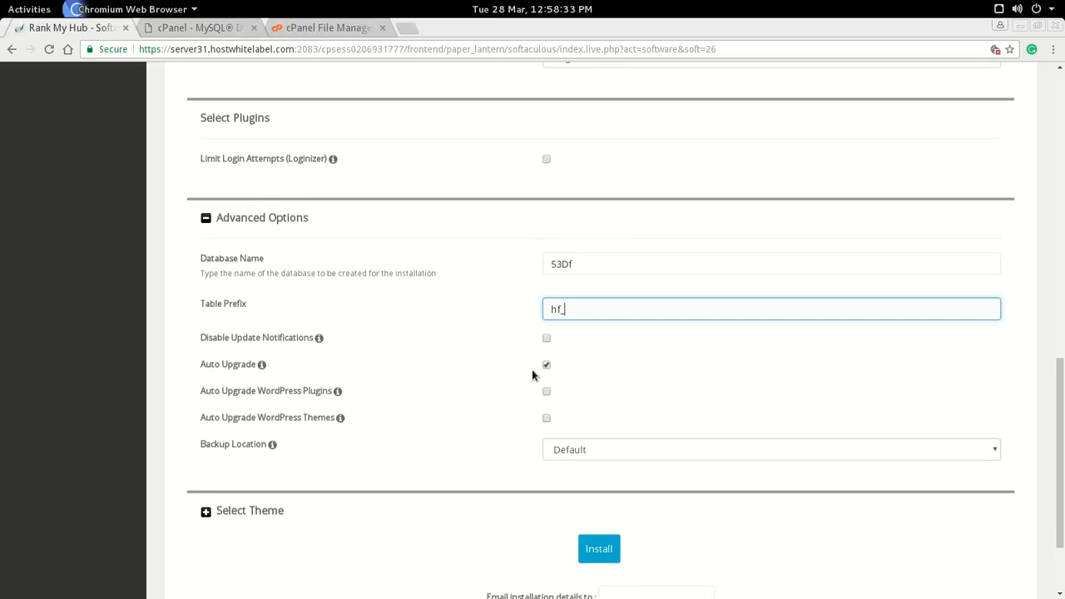
mouse_move(261, 367)
mouse_move(336, 394)
scroll(361, 385, "down", 1)
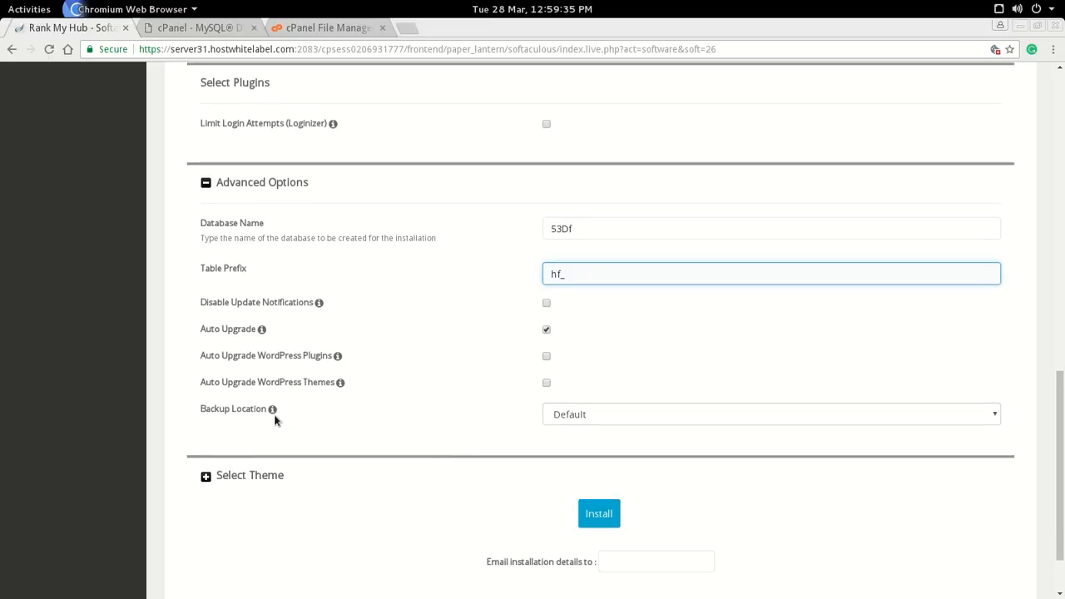
mouse_move(273, 413)
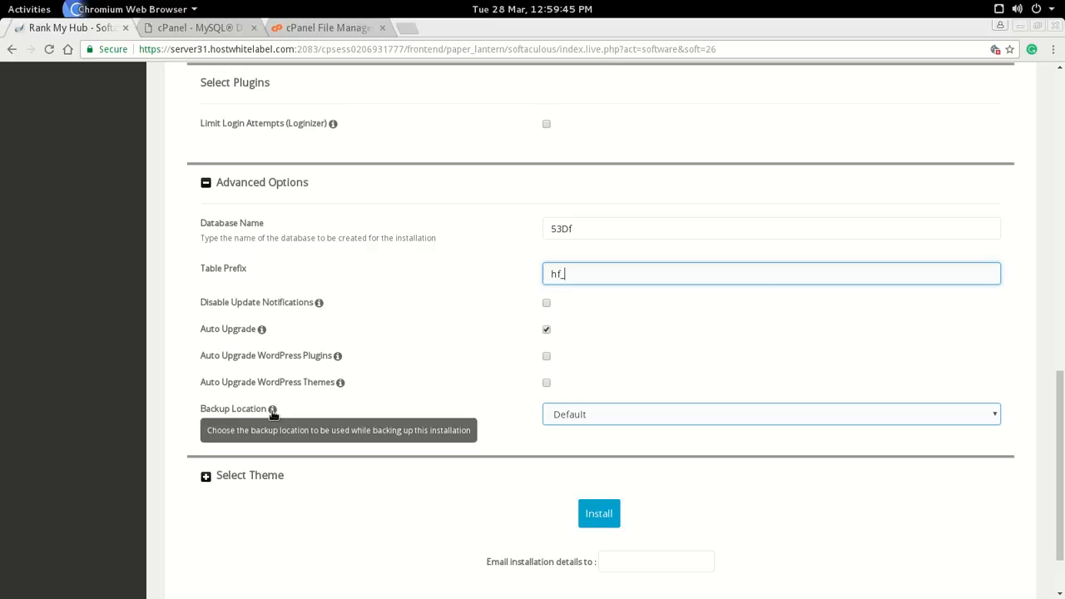
left_click(608, 422)
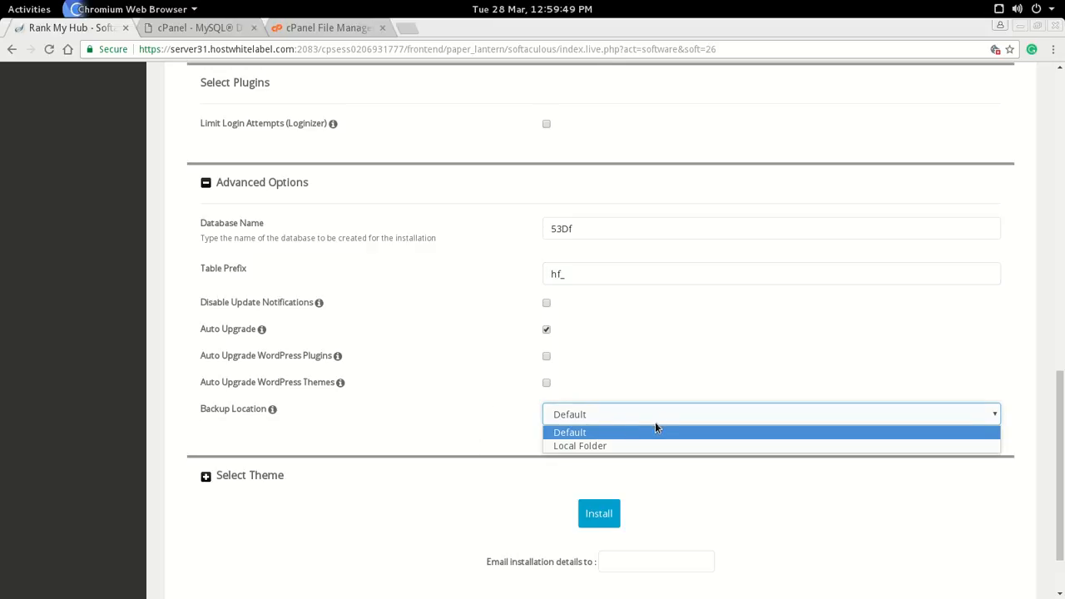
left_click(397, 415)
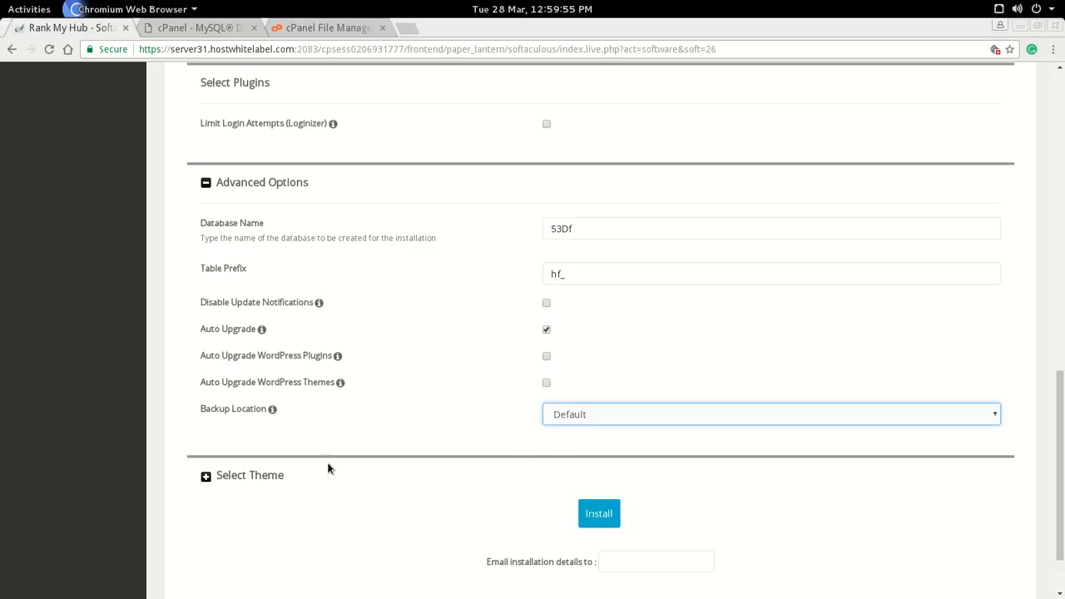
scroll(378, 457, "up", 5)
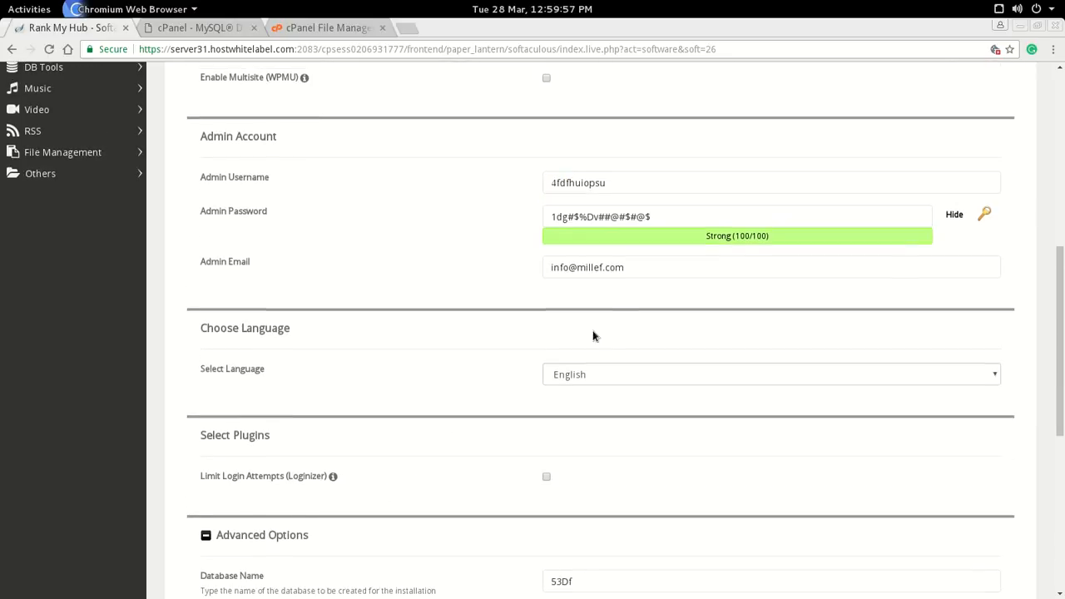
Copy the full address from the Admin Email field
left_click(599, 267)
double_click(599, 267)
left_click(598, 267)
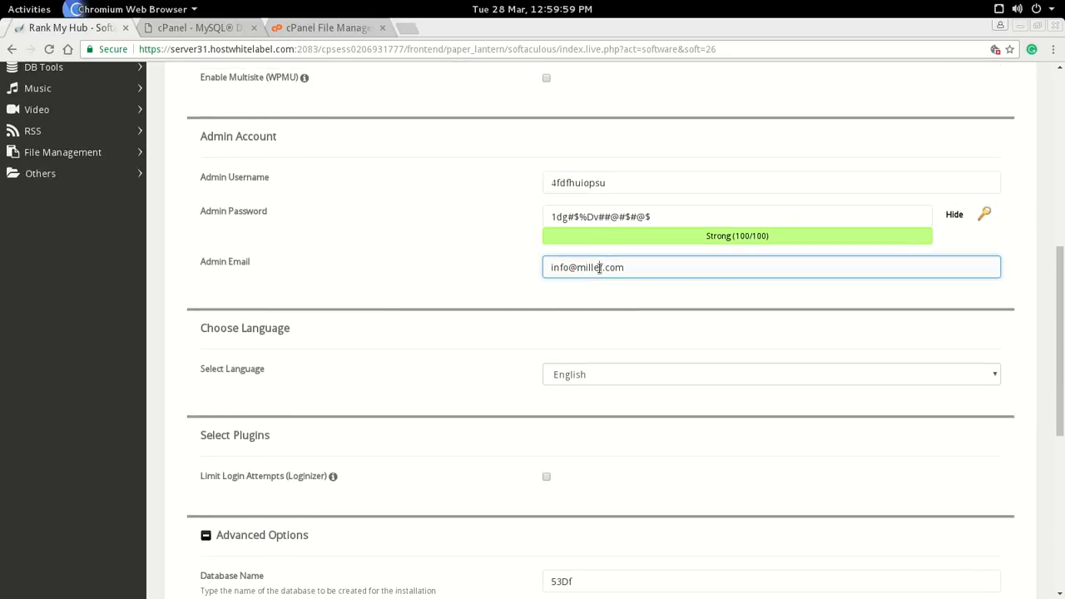
triple_click(599, 267)
right_click(599, 268)
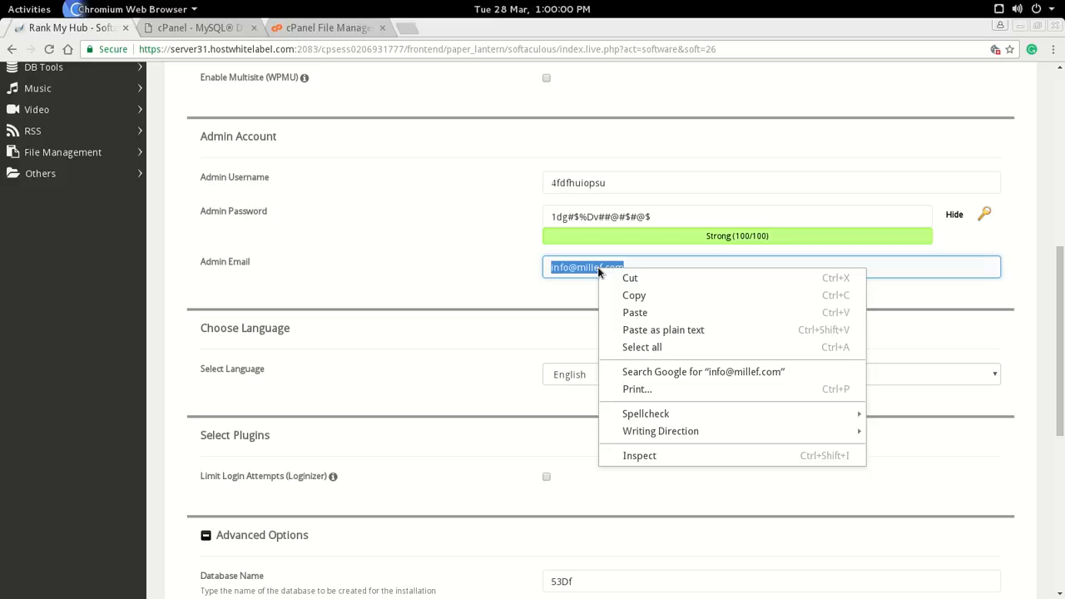
left_click(645, 299)
left_click(522, 339)
Collapse Advanced Options and paste the admin email into 'Email installation details to'
scroll(522, 340, "down", 4)
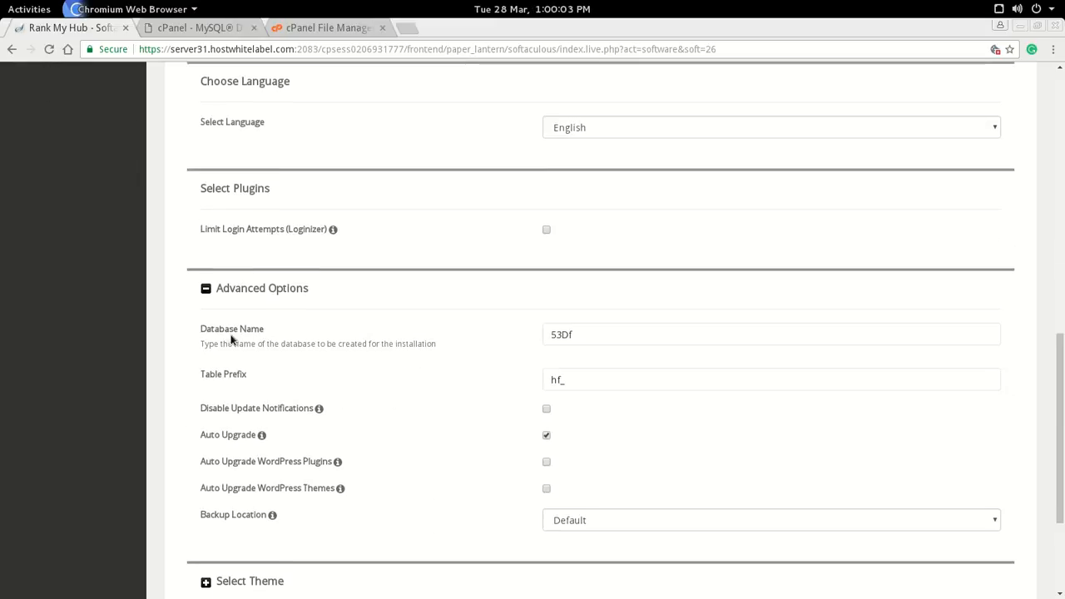
left_click(205, 288)
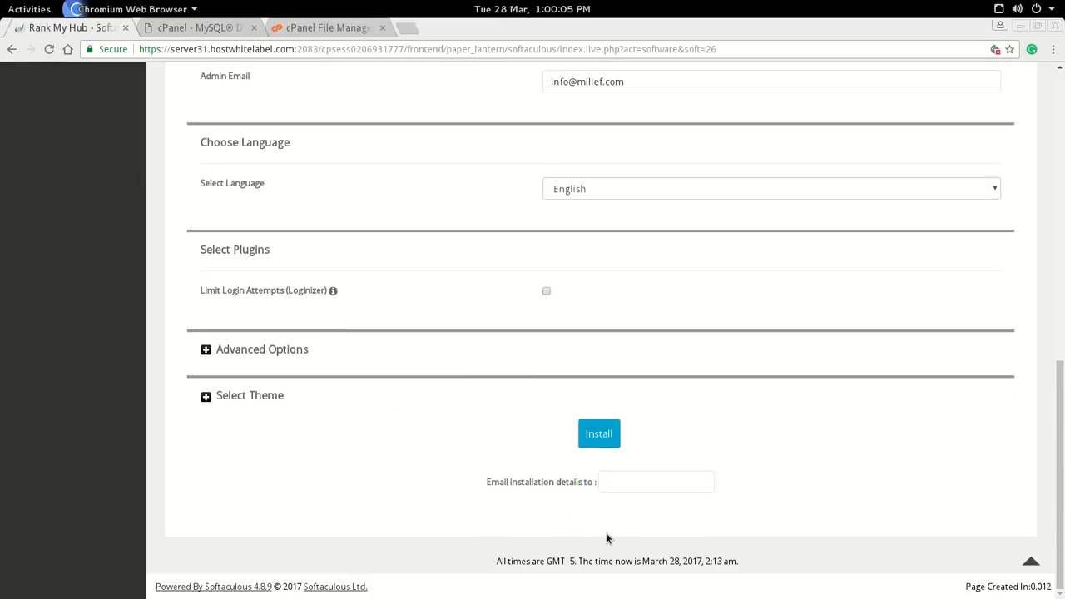
left_click(646, 483)
right_click(647, 482)
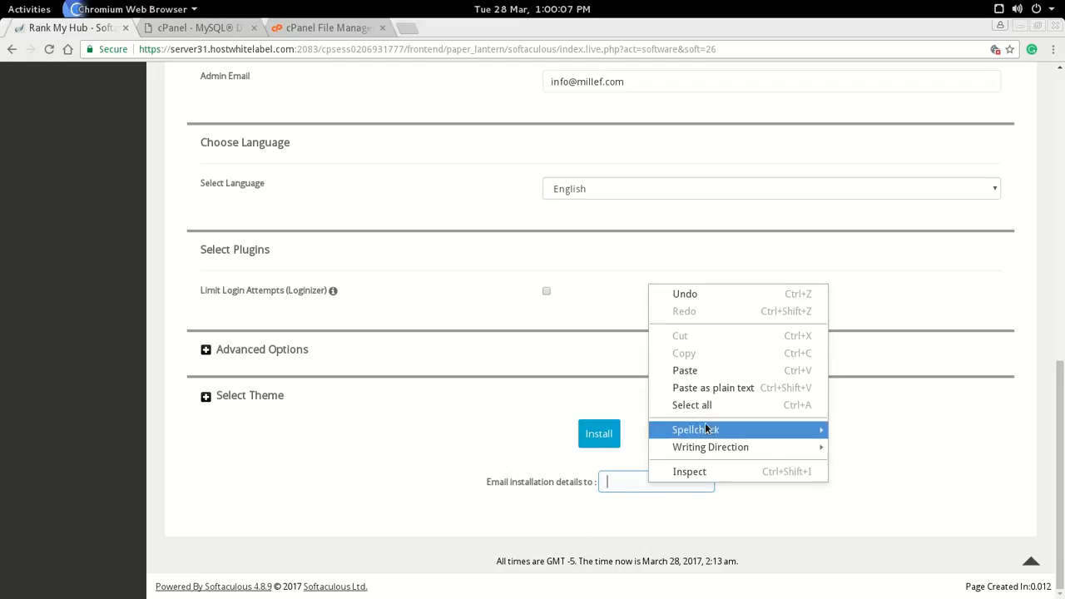
left_click(715, 389)
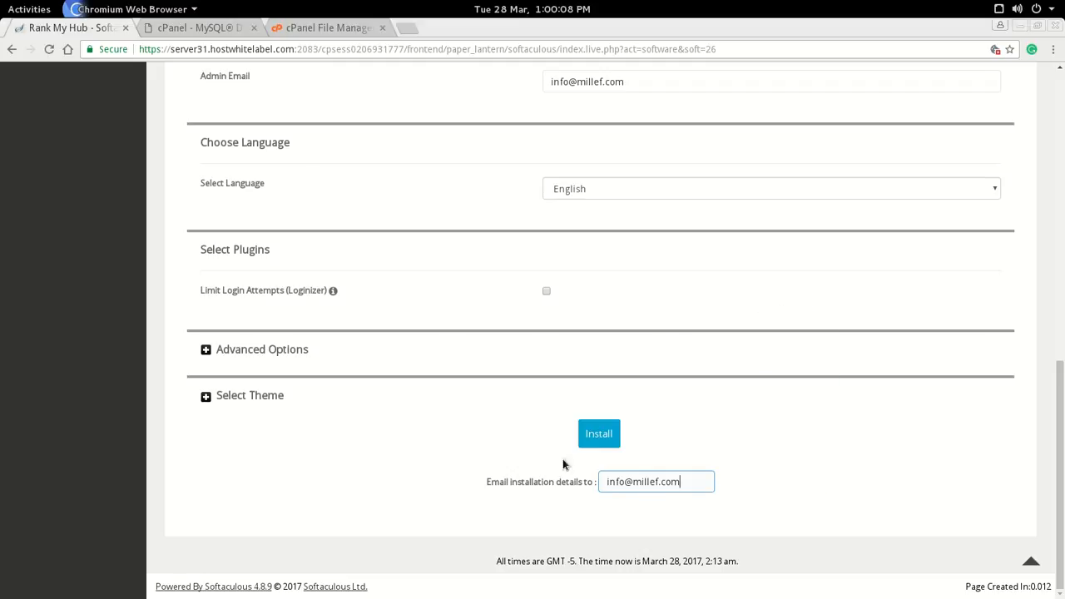
left_click(462, 510)
Run the WordPress installation for millef.com and wait for the success page
left_click(581, 434)
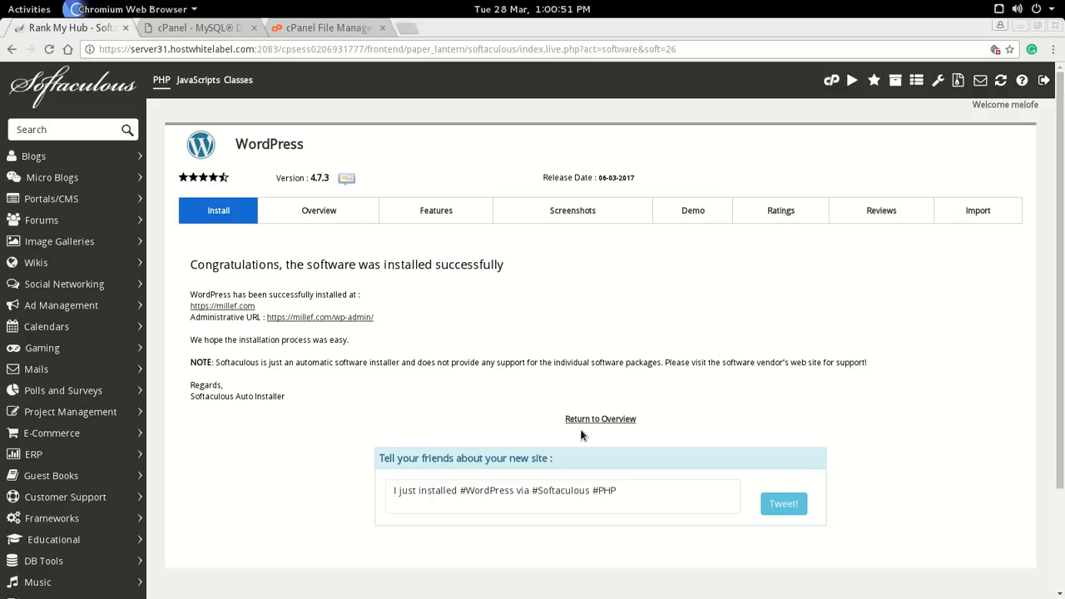
right_click(221, 307)
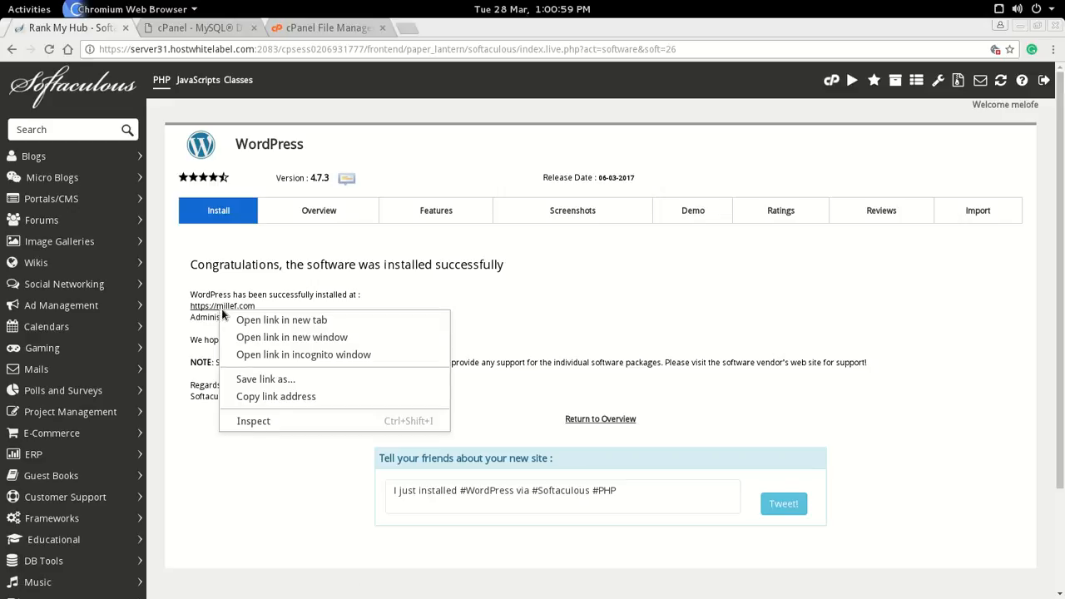
left_click(239, 320)
left_click(198, 36)
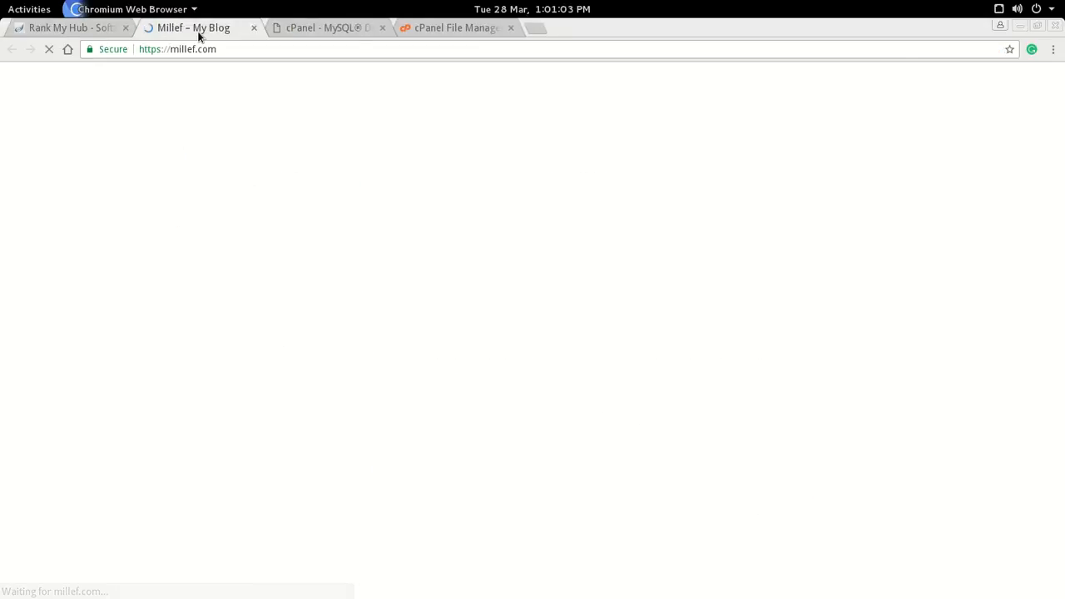
scroll(482, 274, "down", 5)
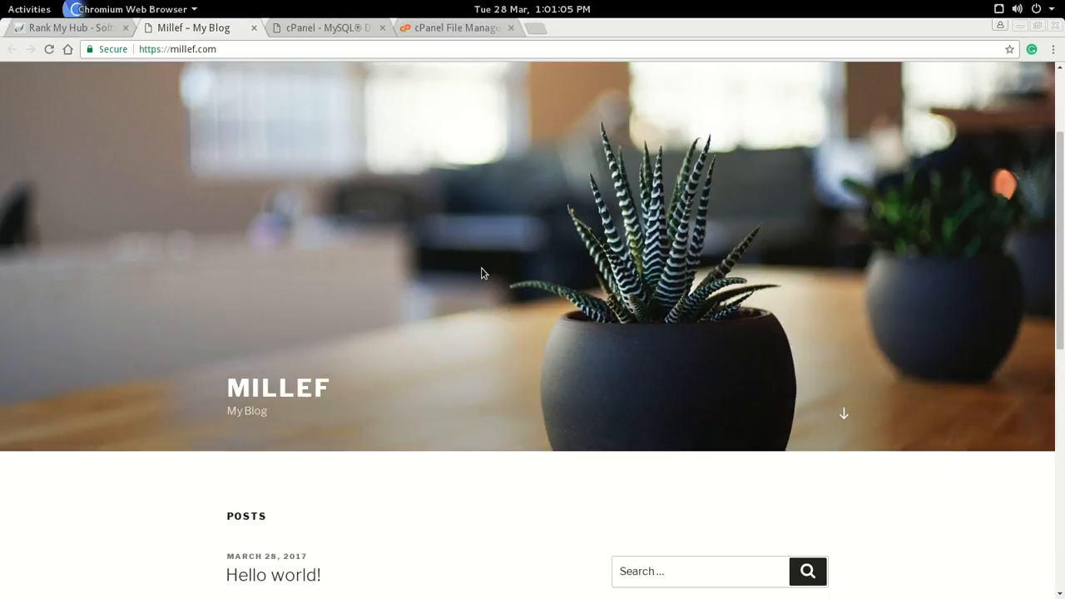
scroll(481, 274, "down", 5)
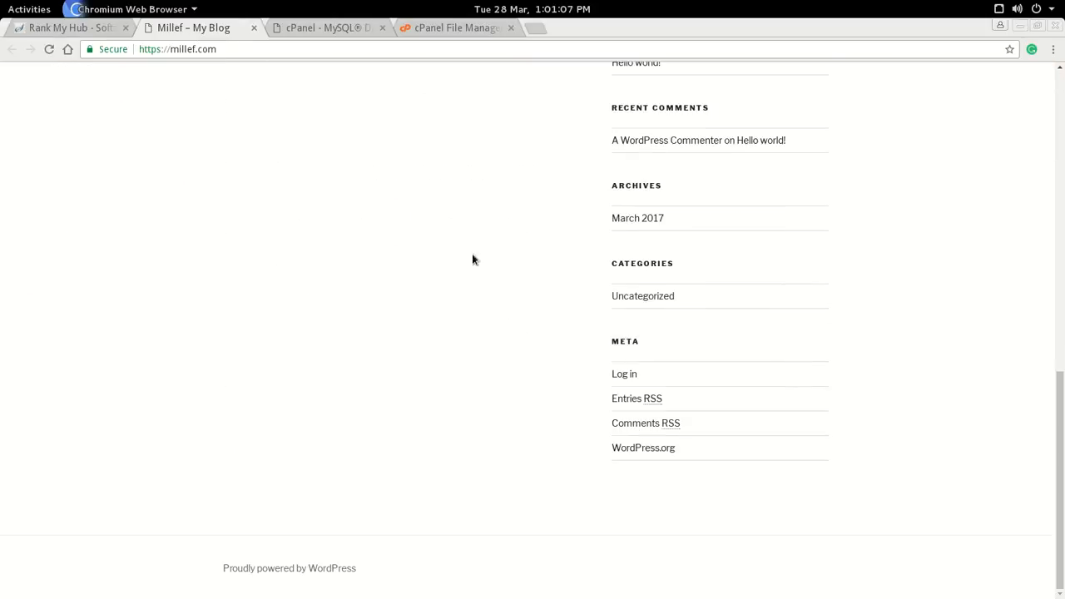
left_click(71, 30)
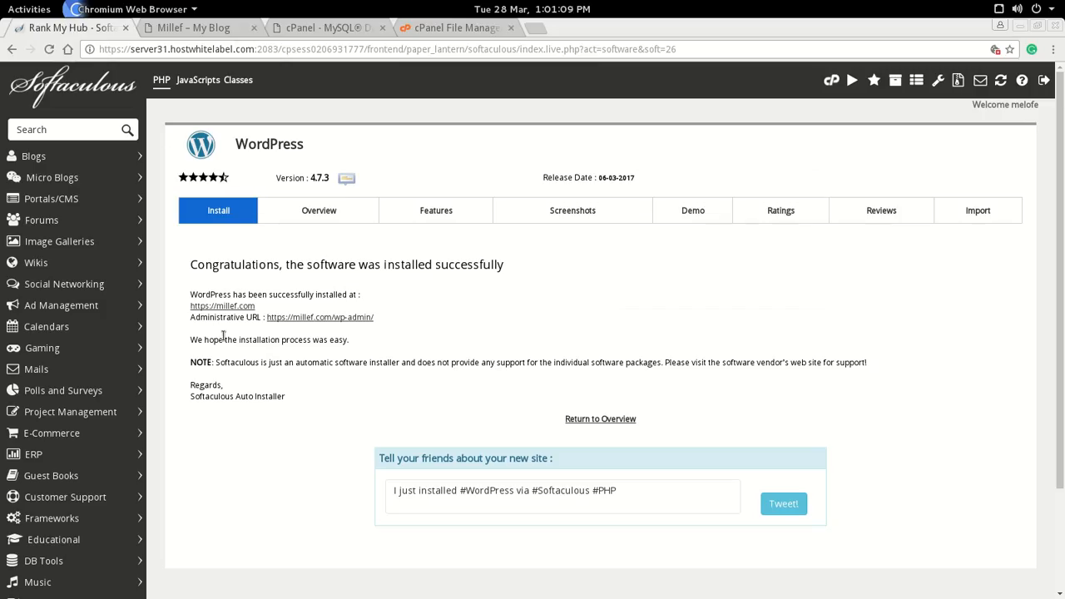
Open the millef.com/wp-admin Dashboard in a new tab, then return to the success page
right_click(318, 318)
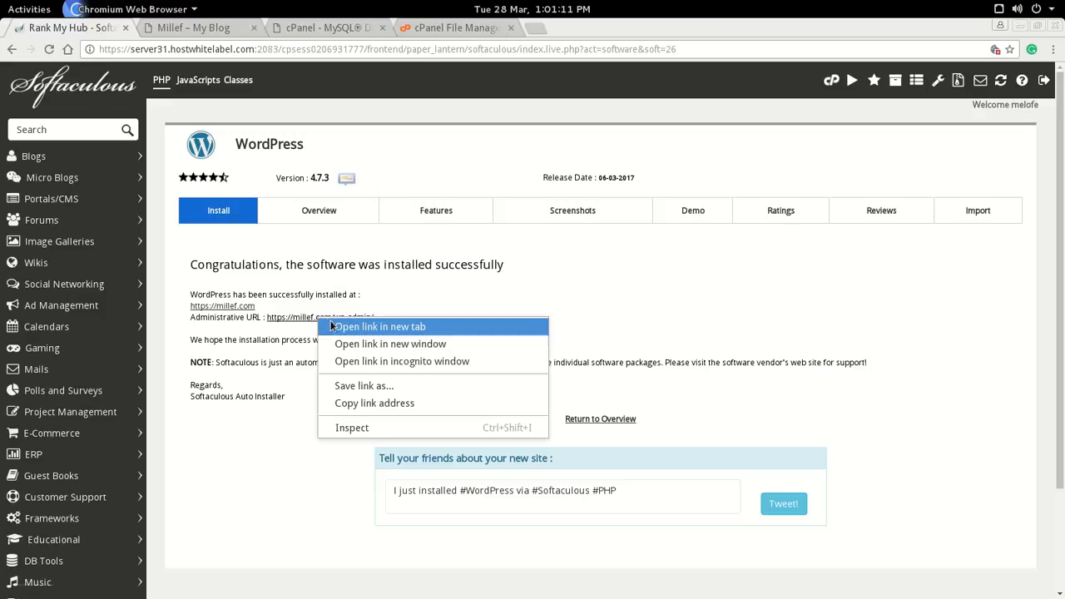
left_click(338, 329)
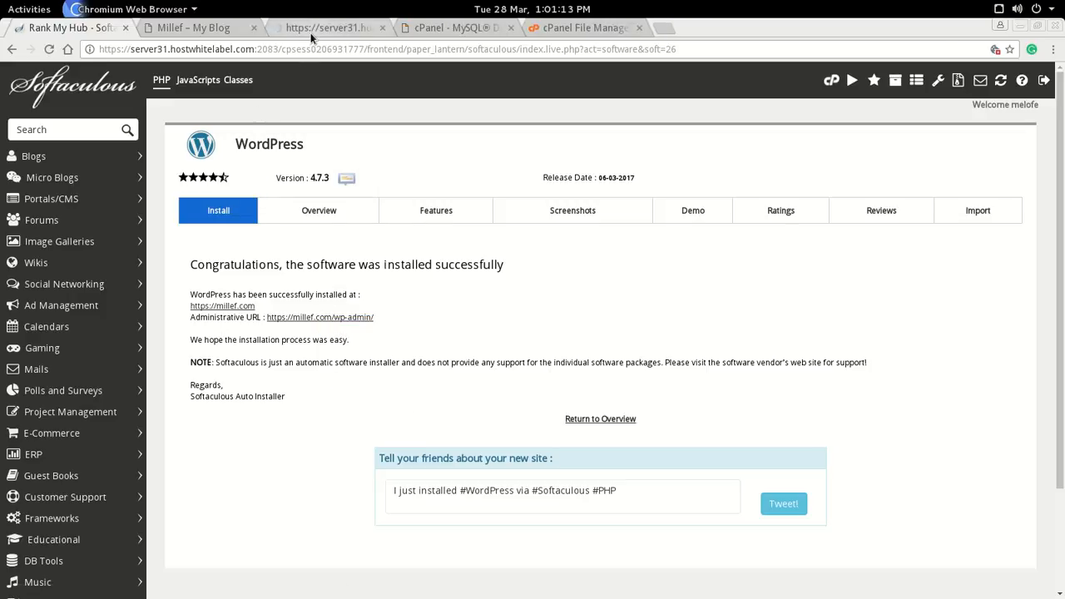
left_click(310, 32)
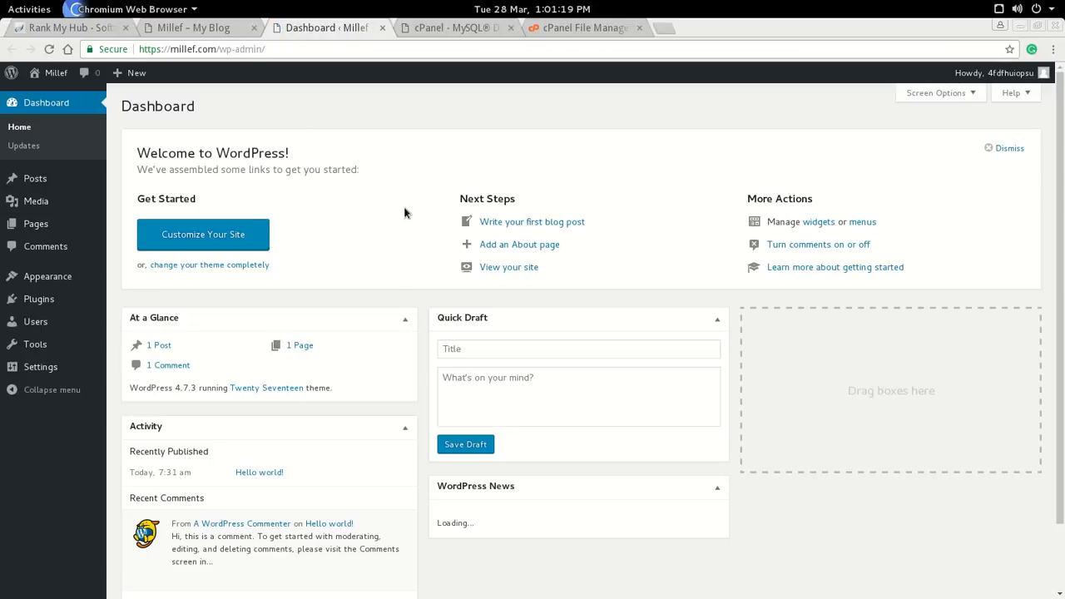
left_click(72, 26)
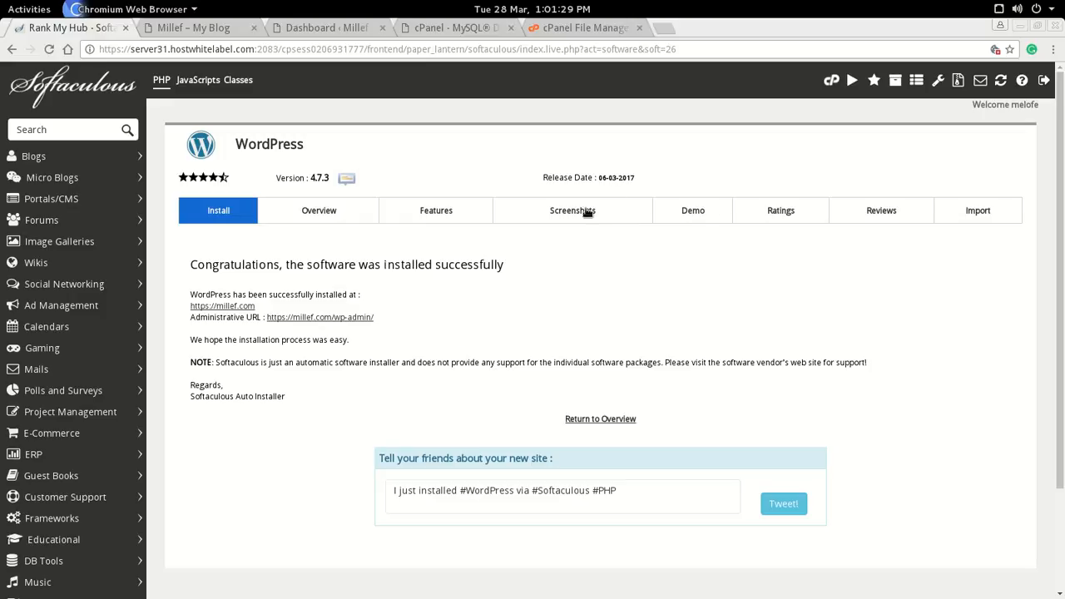
From cPanel's Email Accounts page, open Webmail for the domain's info mailbox
left_click(479, 26)
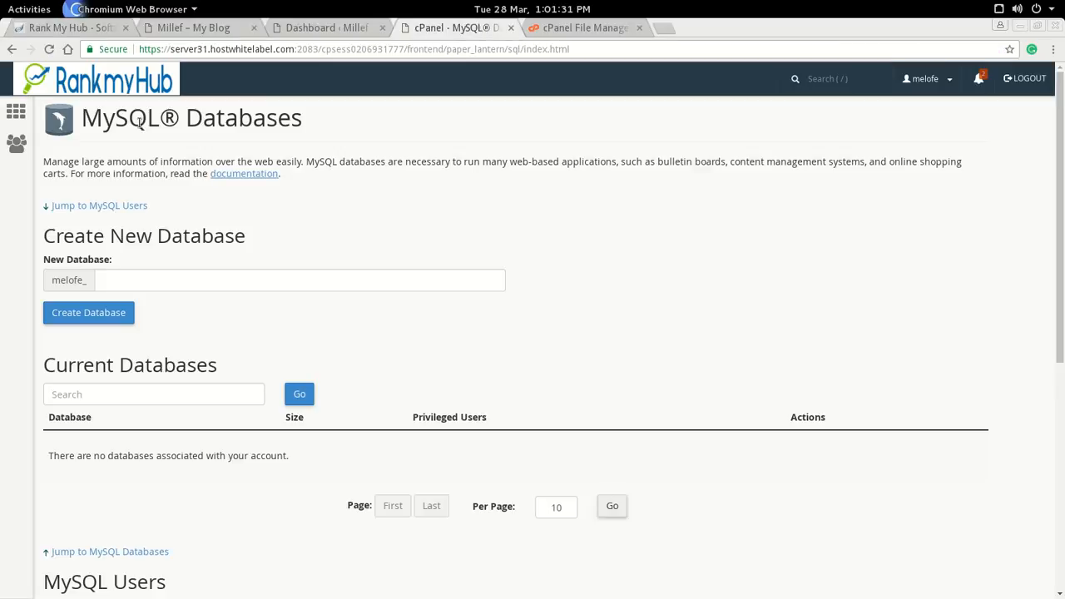
left_click(16, 112)
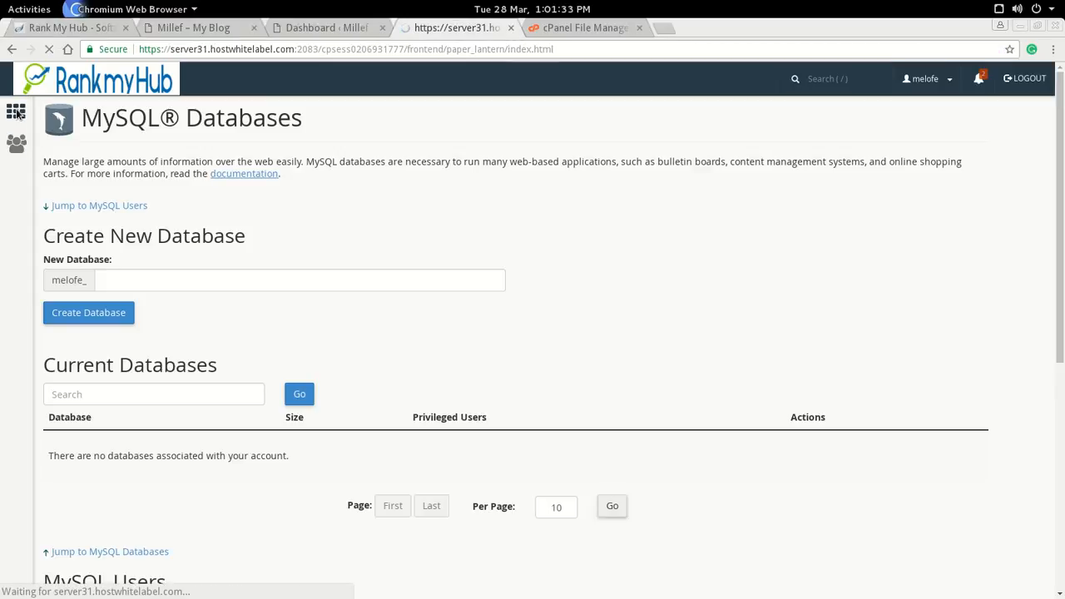
left_click(578, 29)
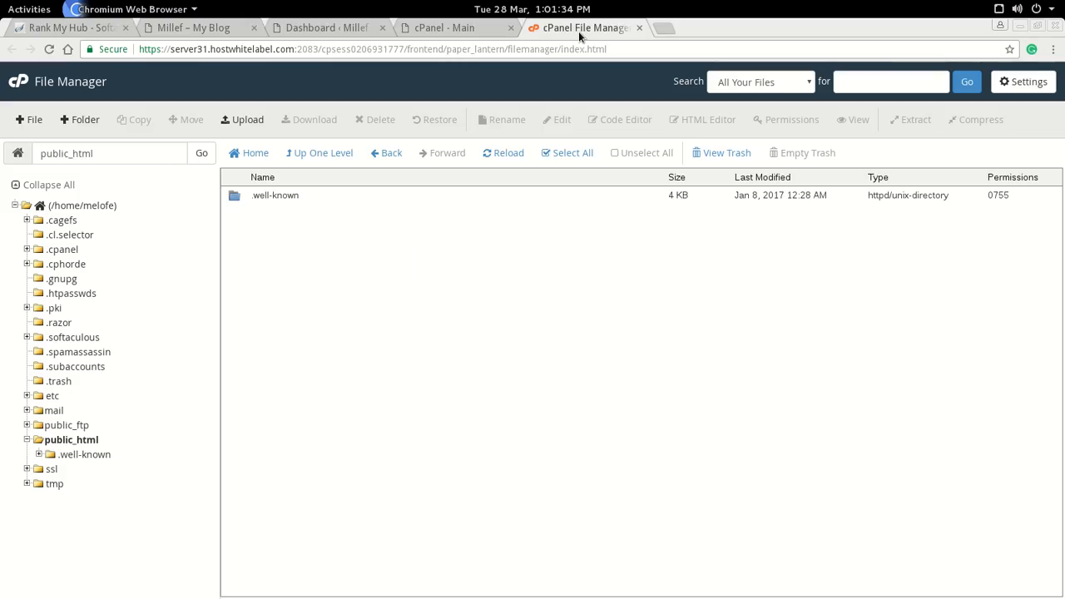
left_click(442, 29)
scroll(263, 470, "down", 2)
scroll(263, 470, "down", 2)
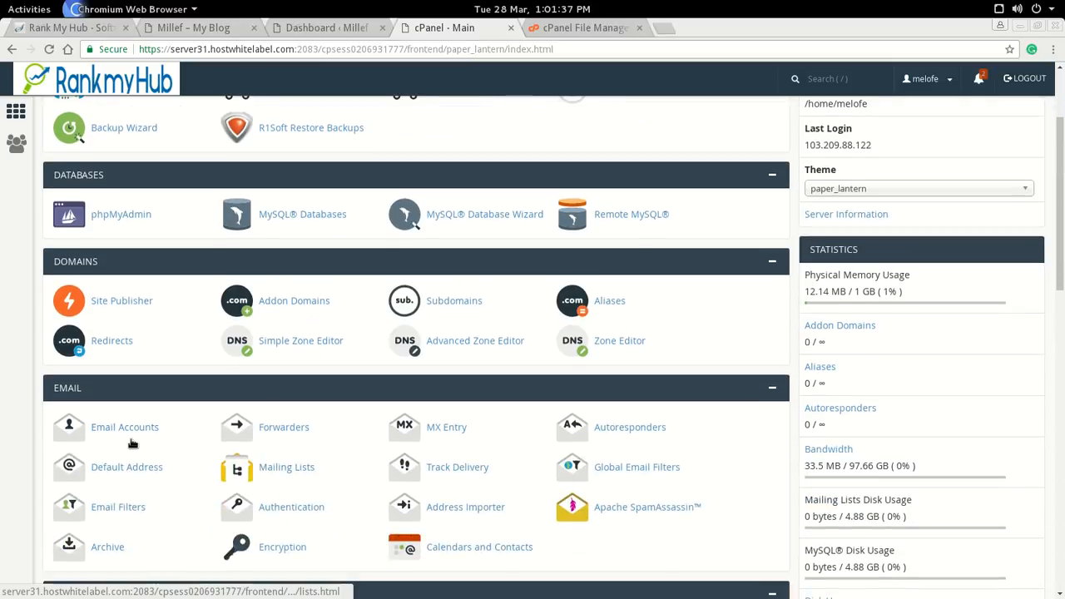
left_click(130, 437)
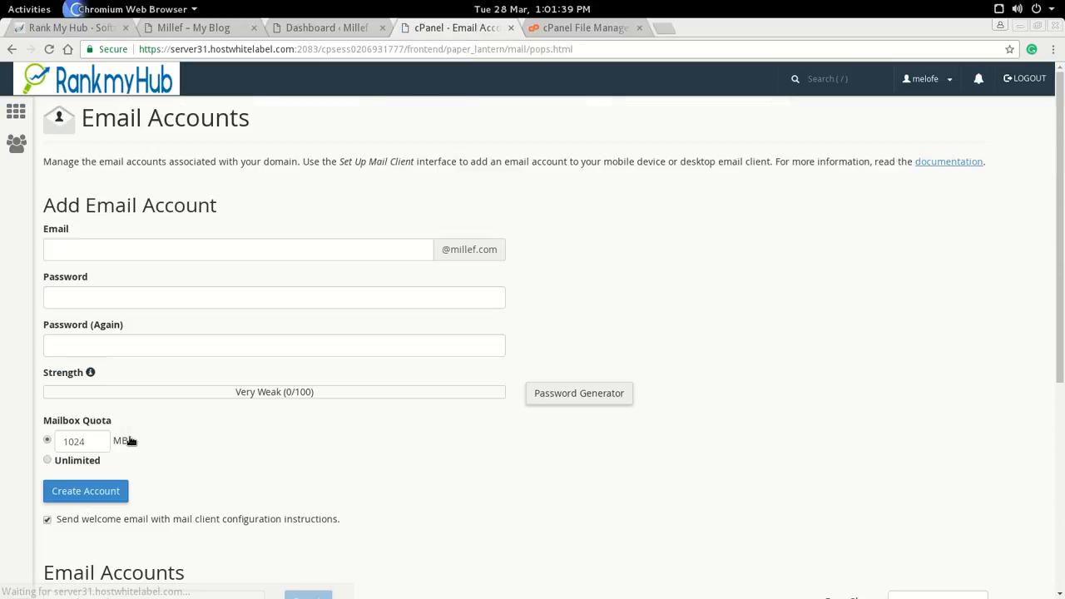
scroll(302, 438, "down", 5)
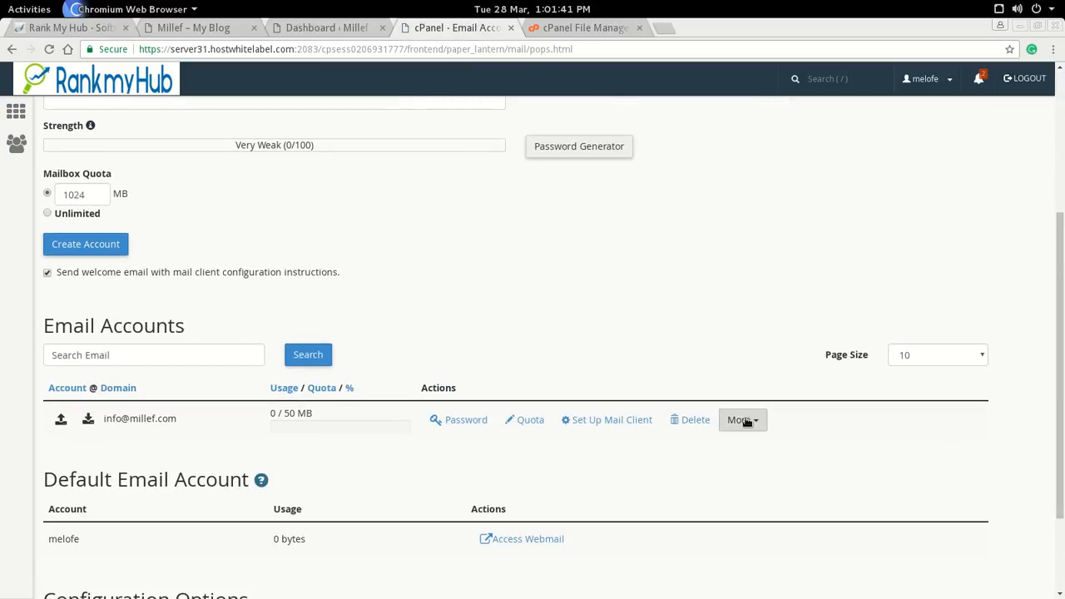
left_click(742, 420)
left_click(689, 520)
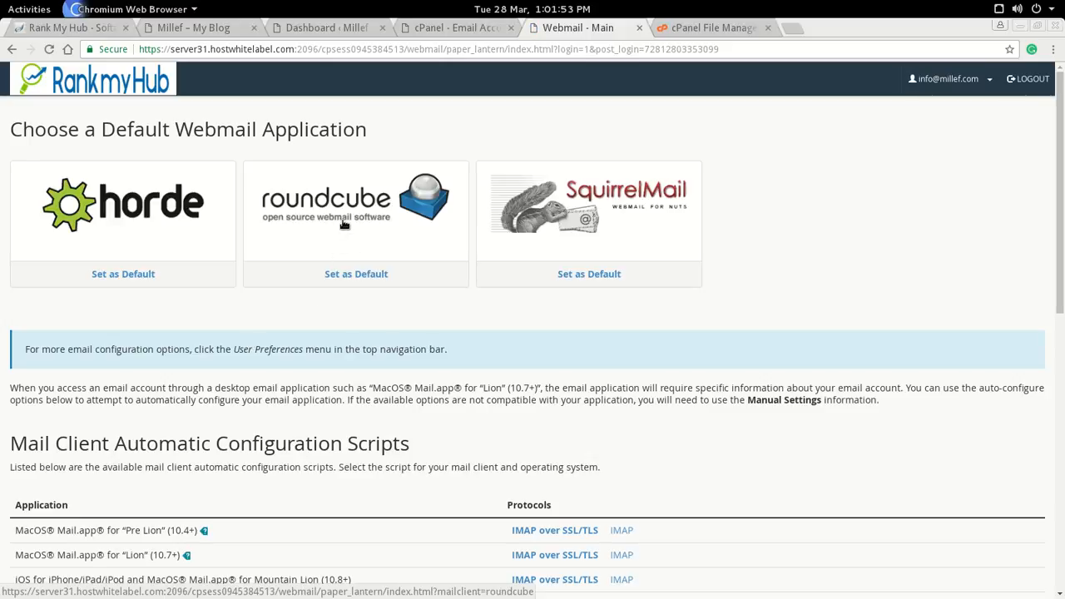
Open the mailbox in Roundcube and read the 'New Installation of WordPress' message
left_click(343, 221)
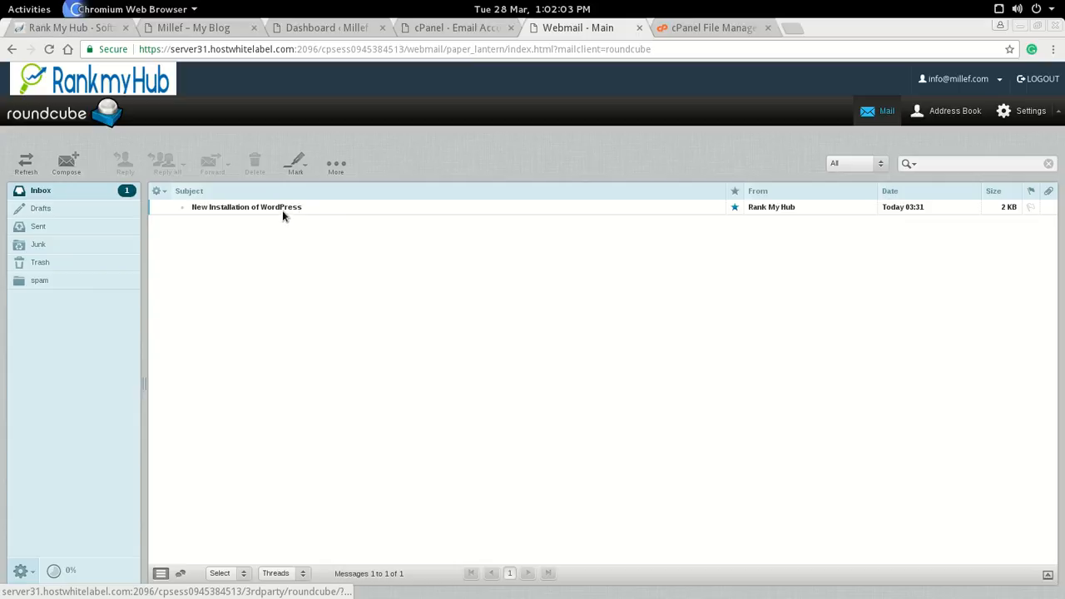
left_click(308, 207)
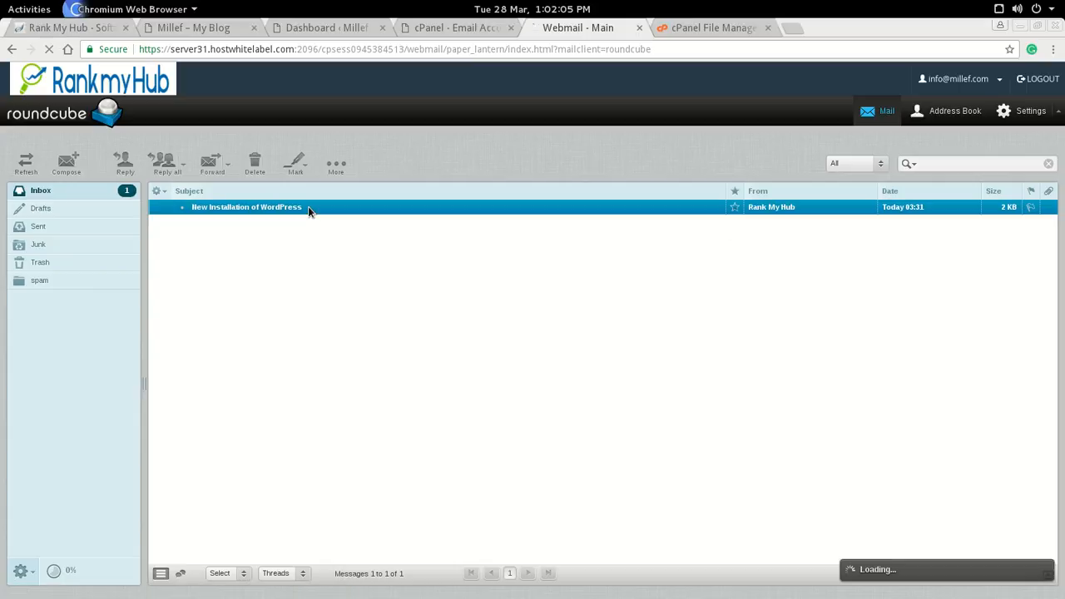
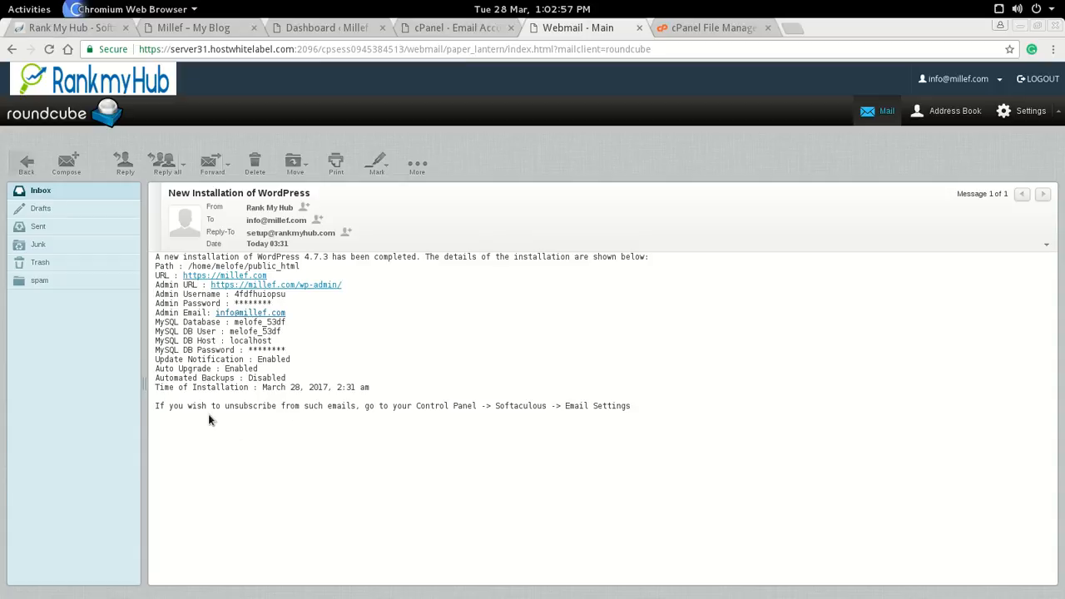
Return Roundcube to the Inbox and bring the cPanel File Manager tab to the front
left_click(27, 165)
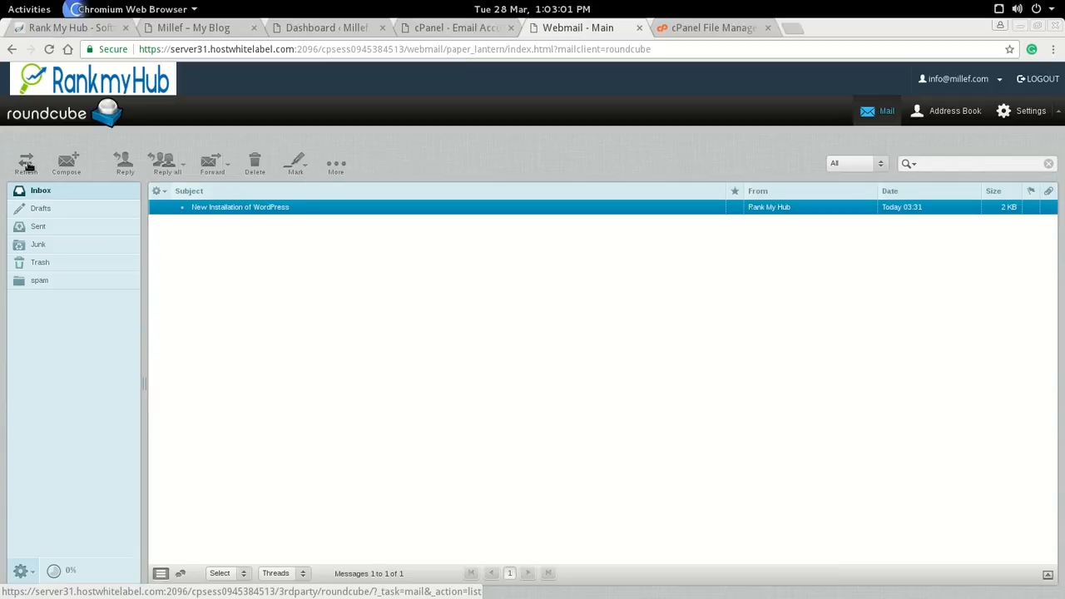
left_click(703, 27)
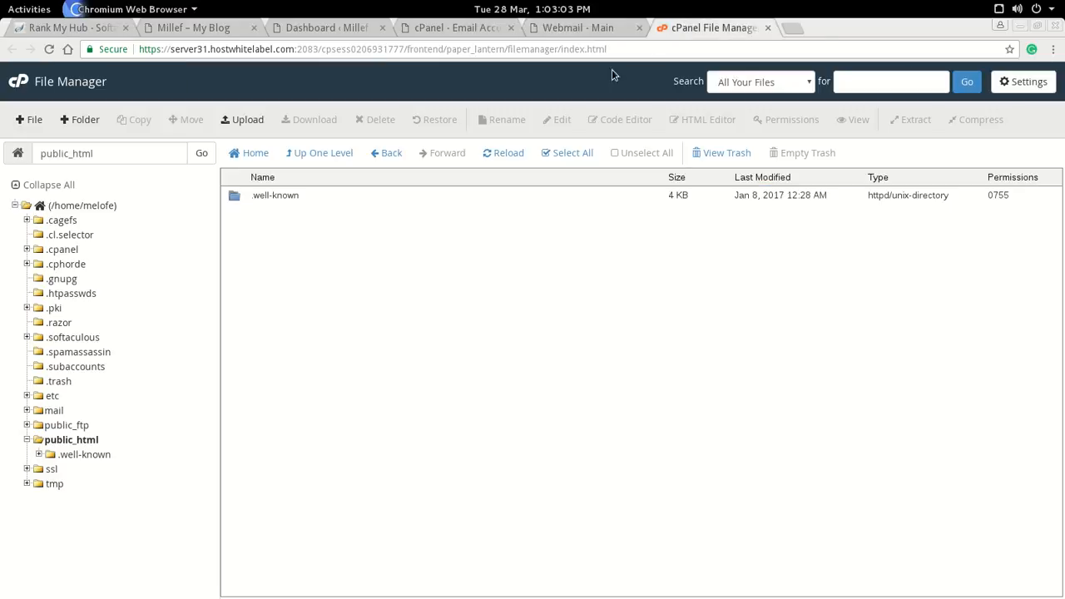
Refresh public_html to confirm the WordPress wp- files are there, then close File Manager
left_click(499, 157)
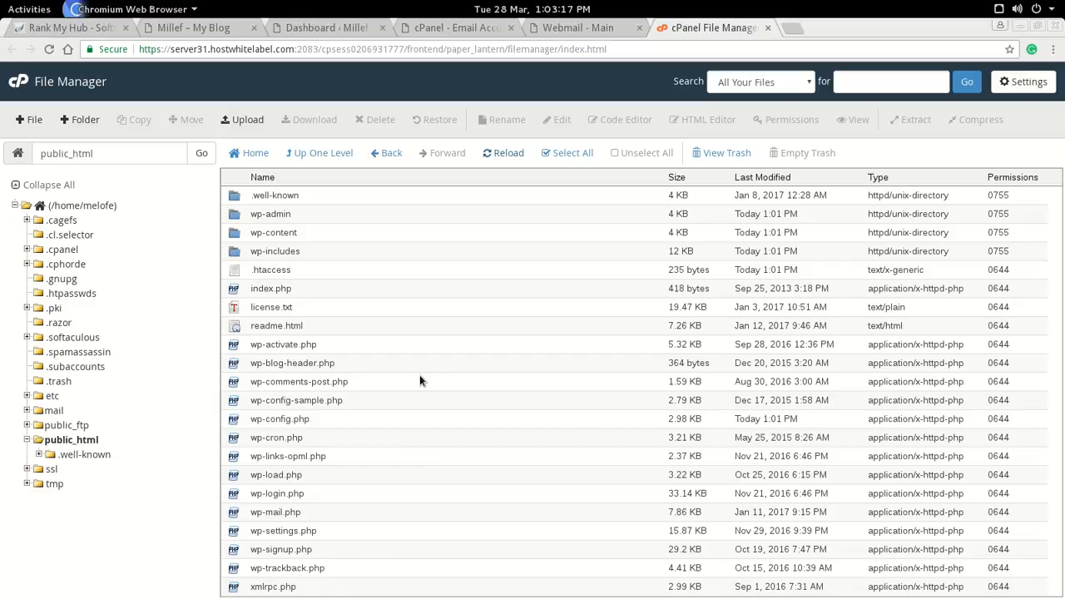
left_click(767, 28)
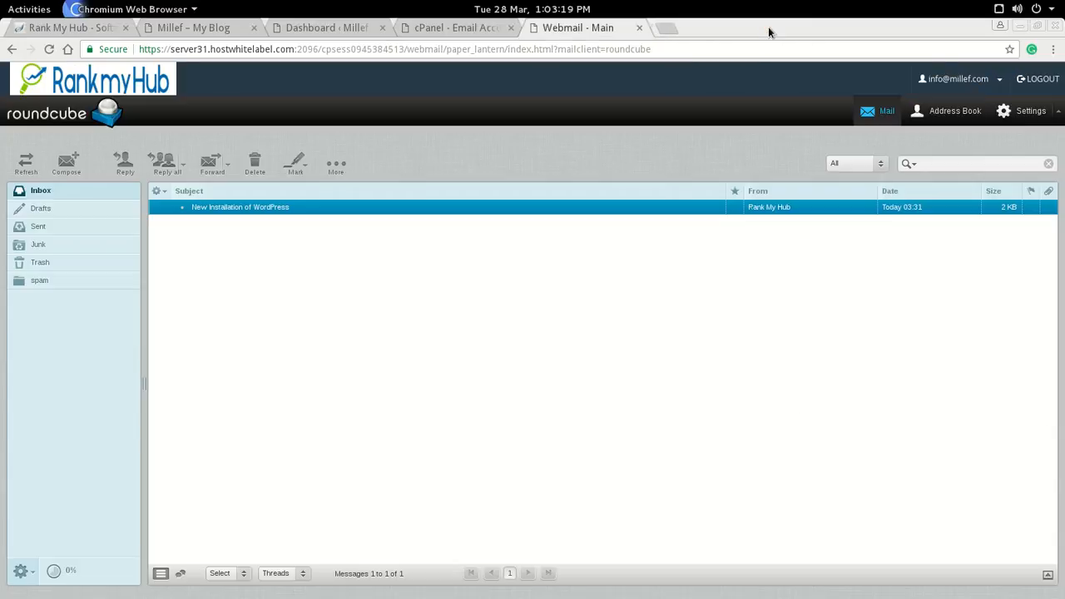
Close the Webmail and Email Accounts tabs and go to Appearance > Widgets in WordPress
left_click(639, 28)
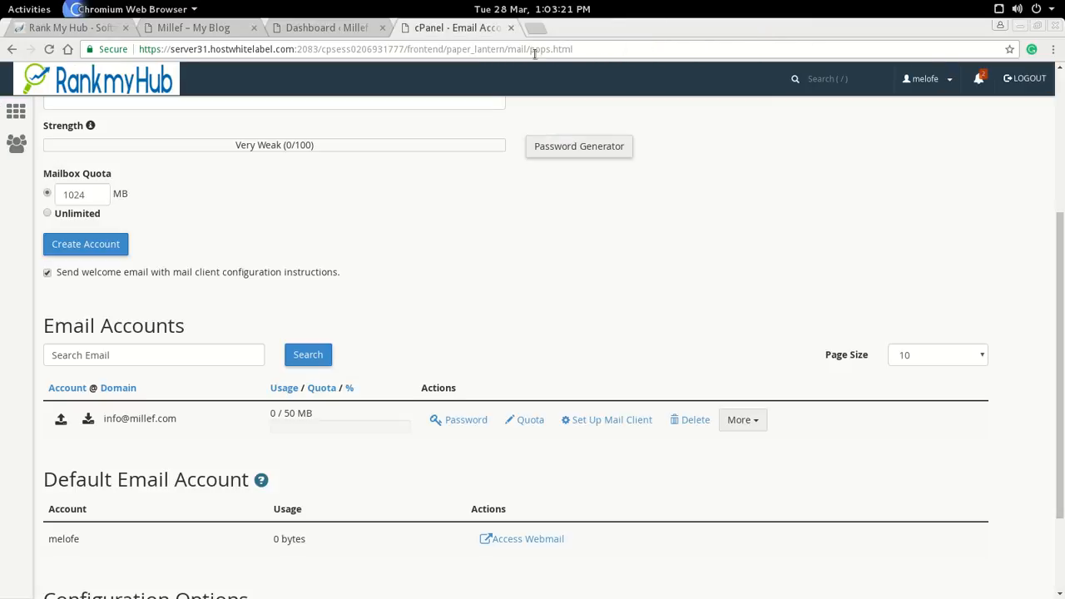
left_click(511, 29)
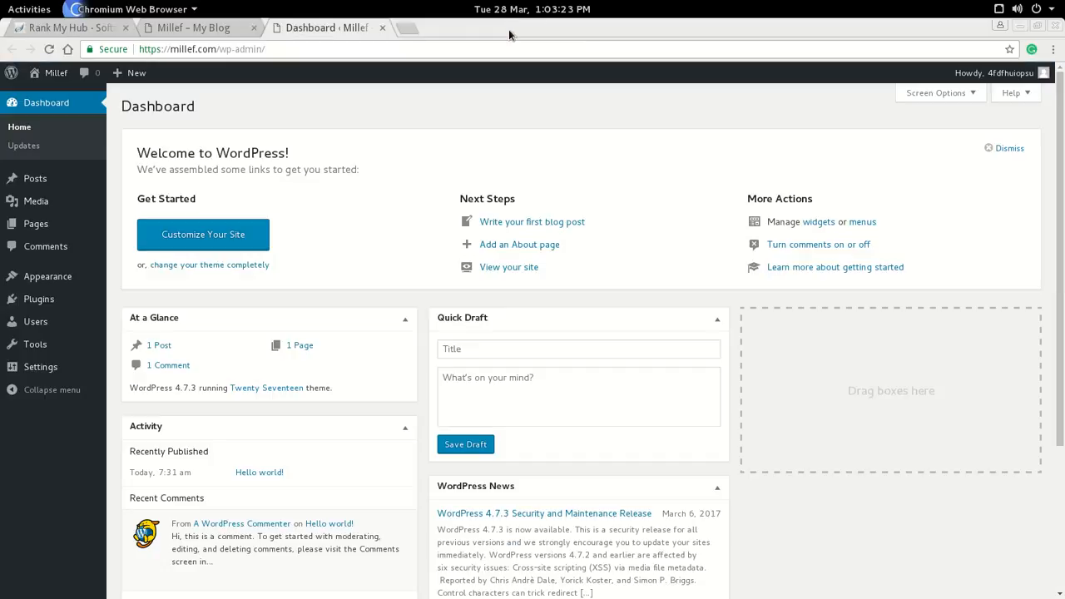
mouse_move(963, 77)
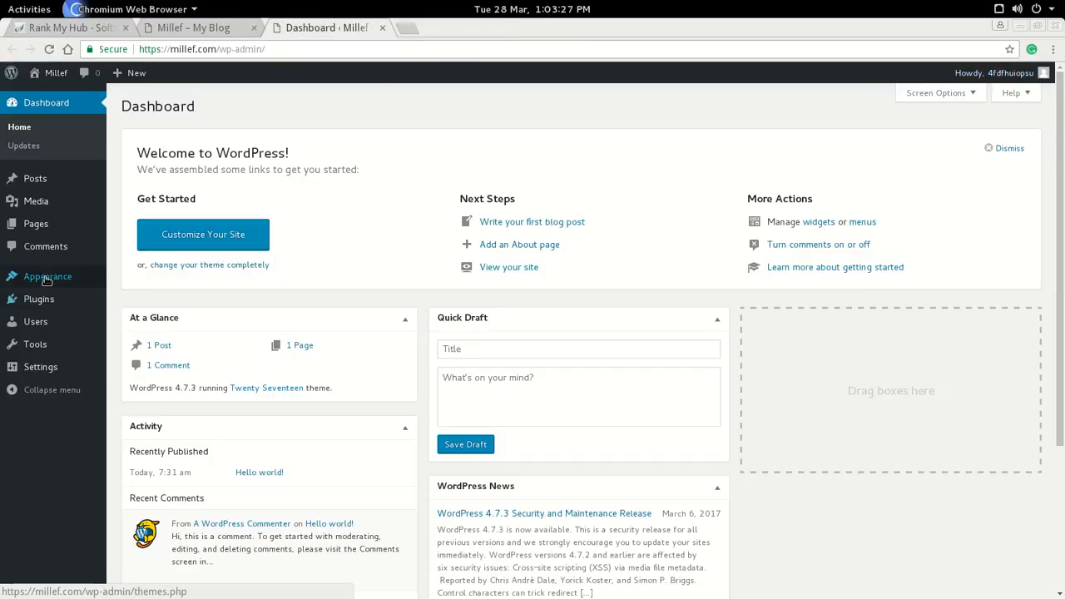
mouse_move(45, 278)
left_click(133, 315)
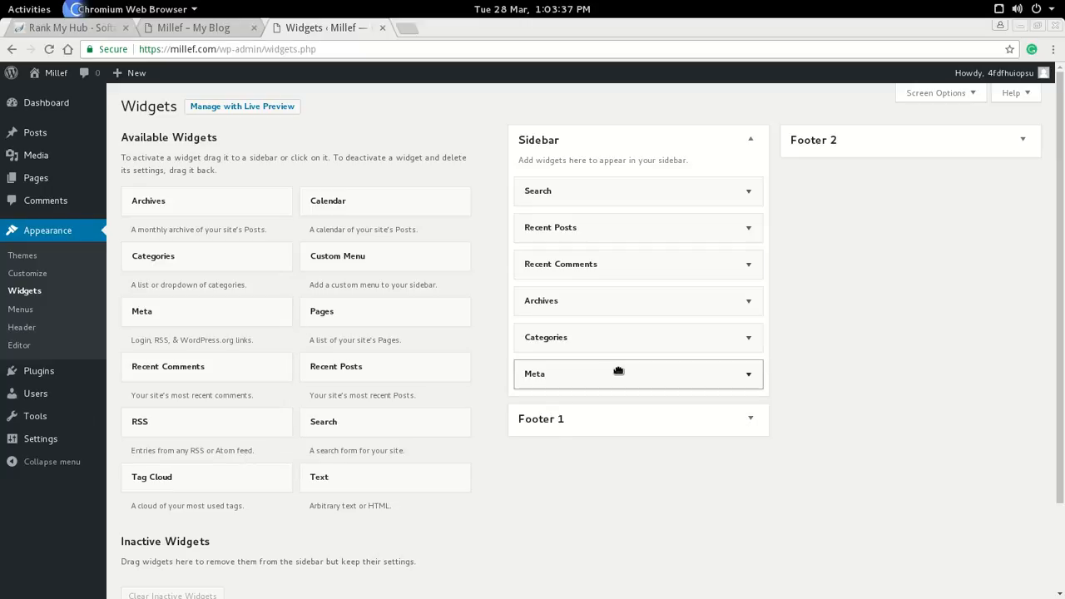
Open the live site from Visit Site in a separate tab
mouse_move(626, 375)
left_mouse_down()
mouse_move(321, 360)
mouse_move(591, 360)
mouse_move(347, 361)
mouse_move(620, 372)
left_mouse_up()
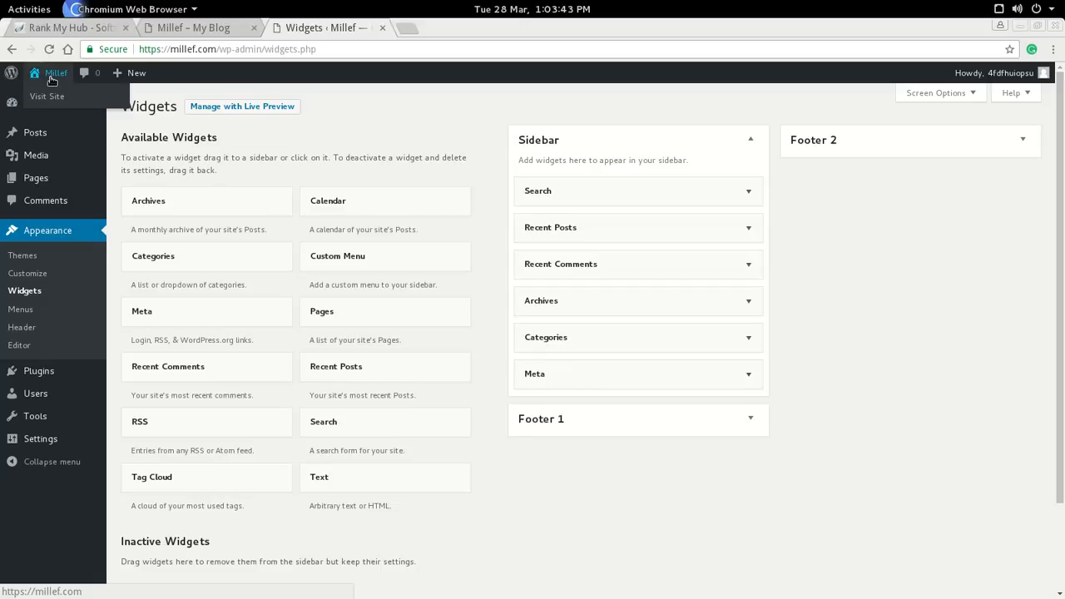
right_click(49, 96)
left_click(233, 101)
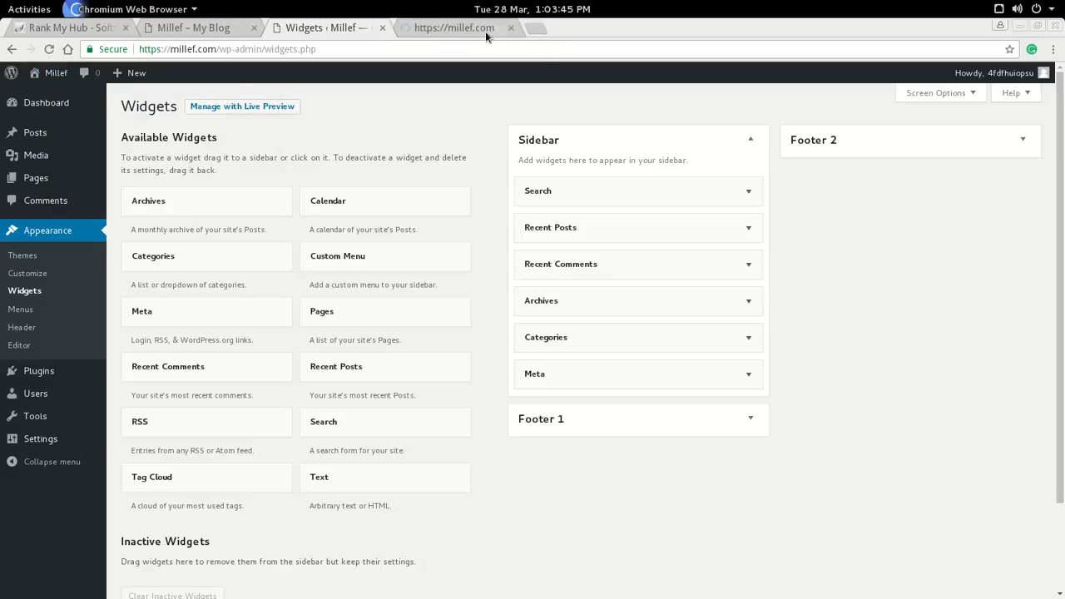
Check the live Millef blog's sidebar, still showing Archives, Categories and the Meta widget
left_click(466, 29)
scroll(678, 418, "down", 10)
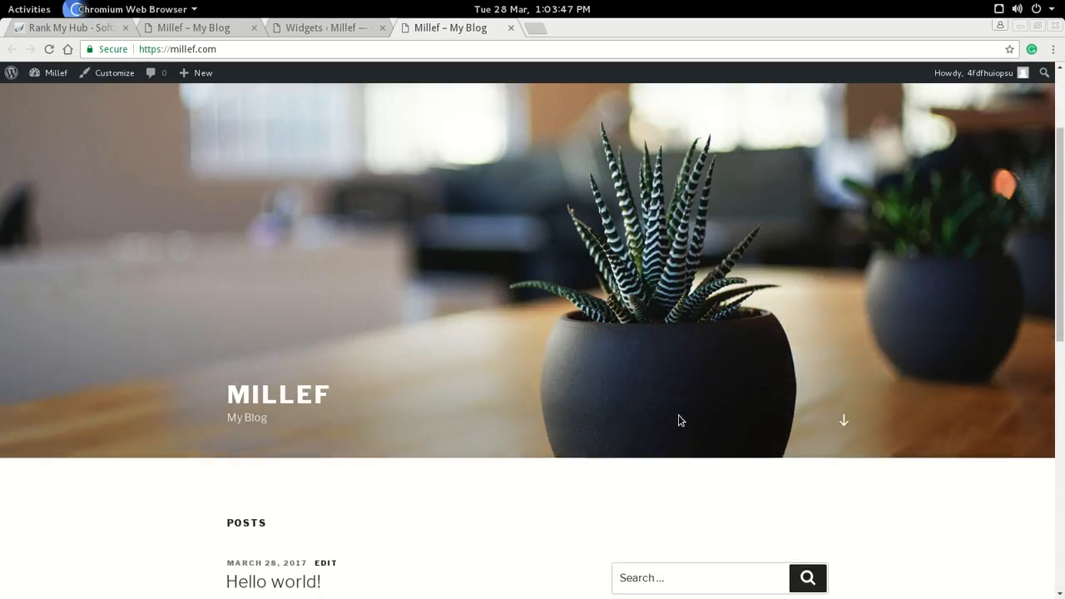
scroll(678, 420, "down", 1)
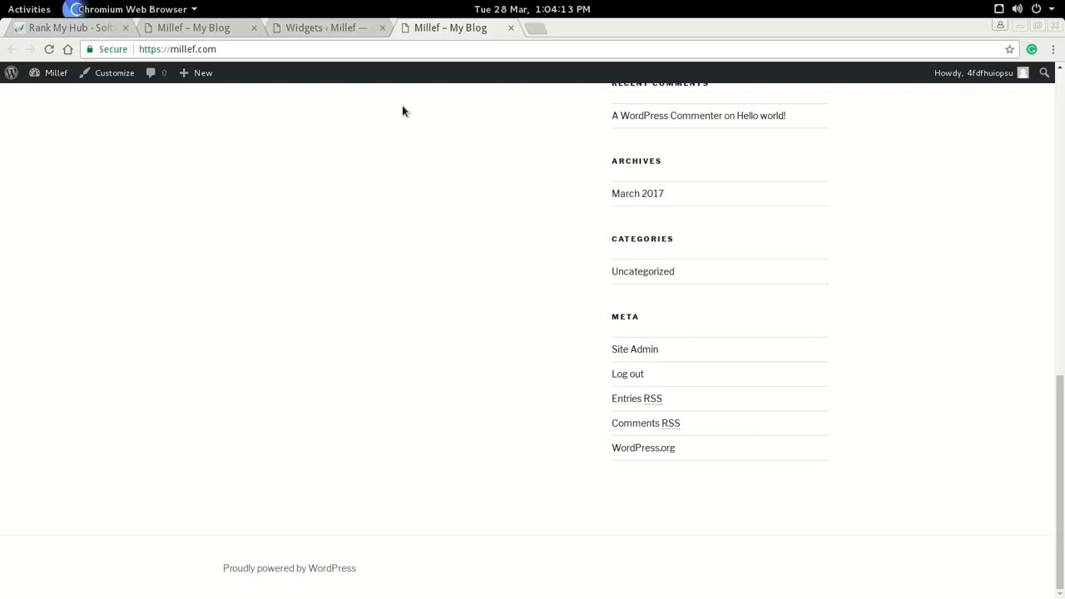
Drag Meta from the Sidebar to Available Widgets and confirm on a fresh live-site tab it's gone
left_click(511, 27)
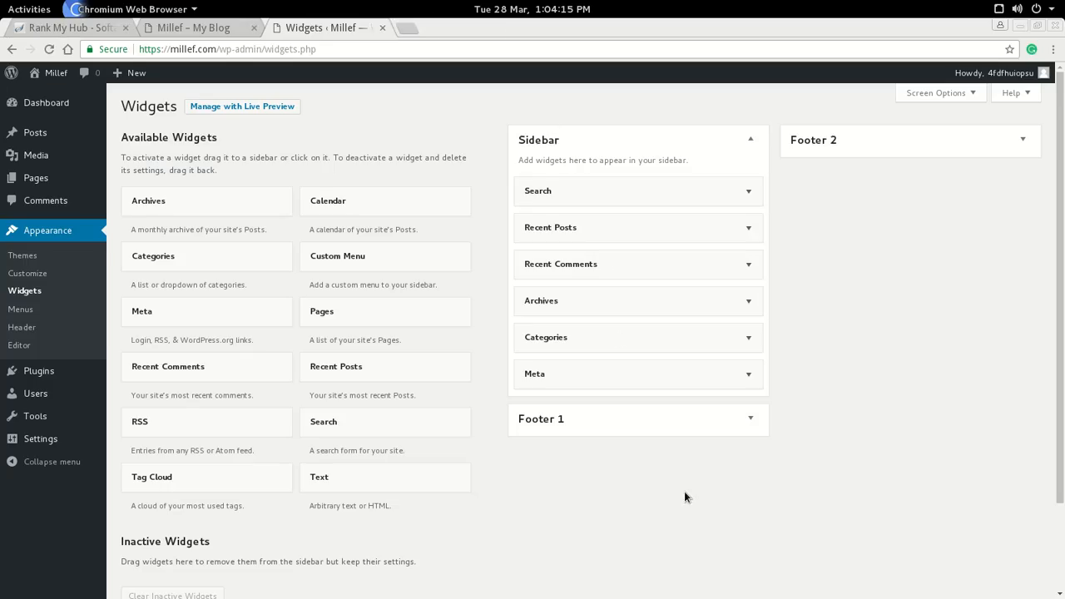
left_click_drag(602, 371, 269, 369)
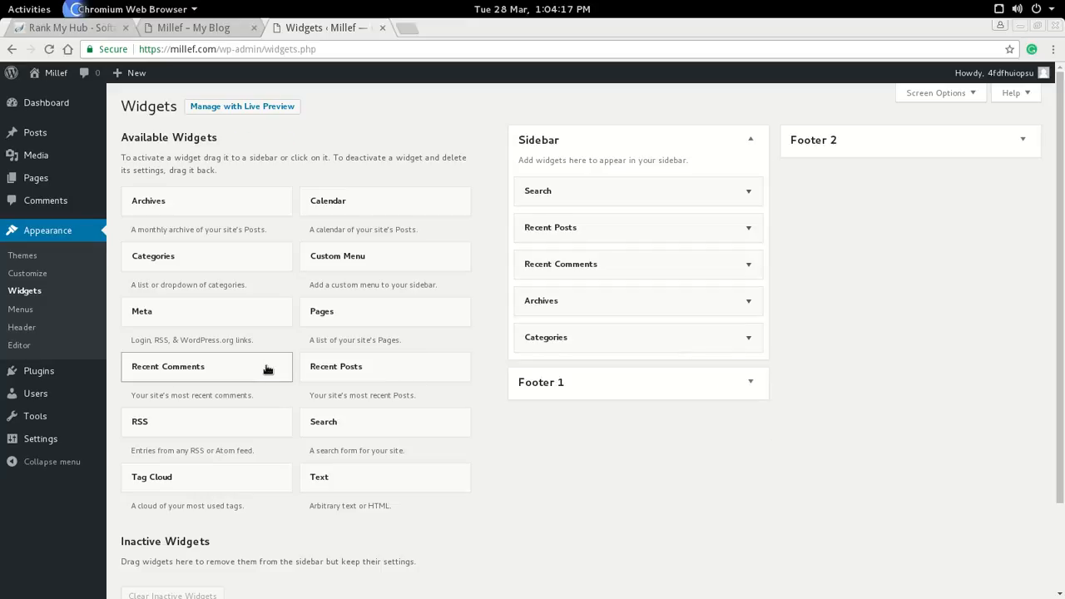
mouse_move(50, 75)
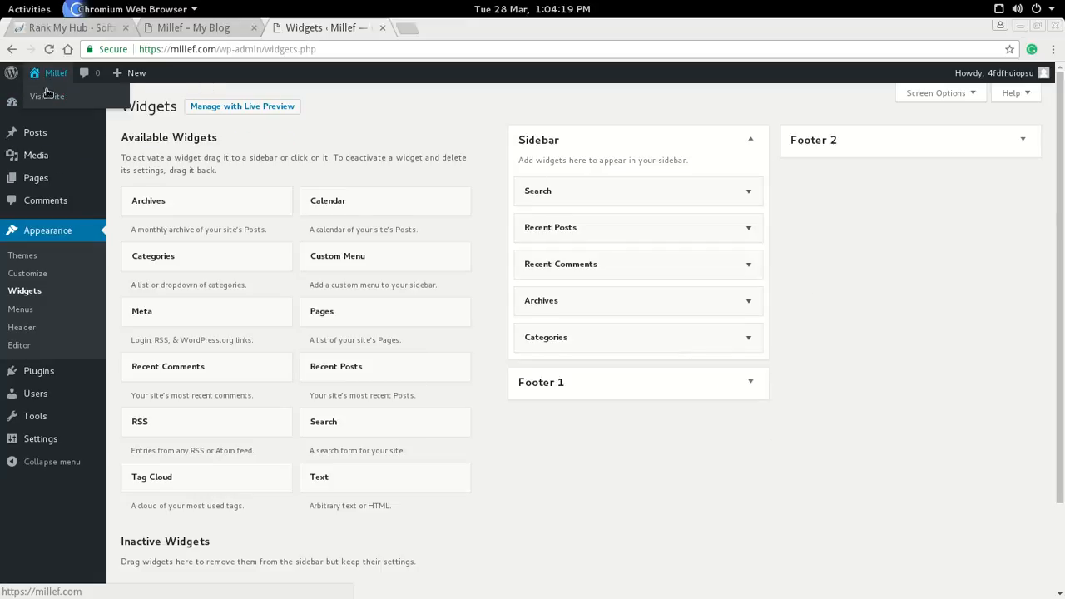
right_click(46, 95)
left_click(73, 104)
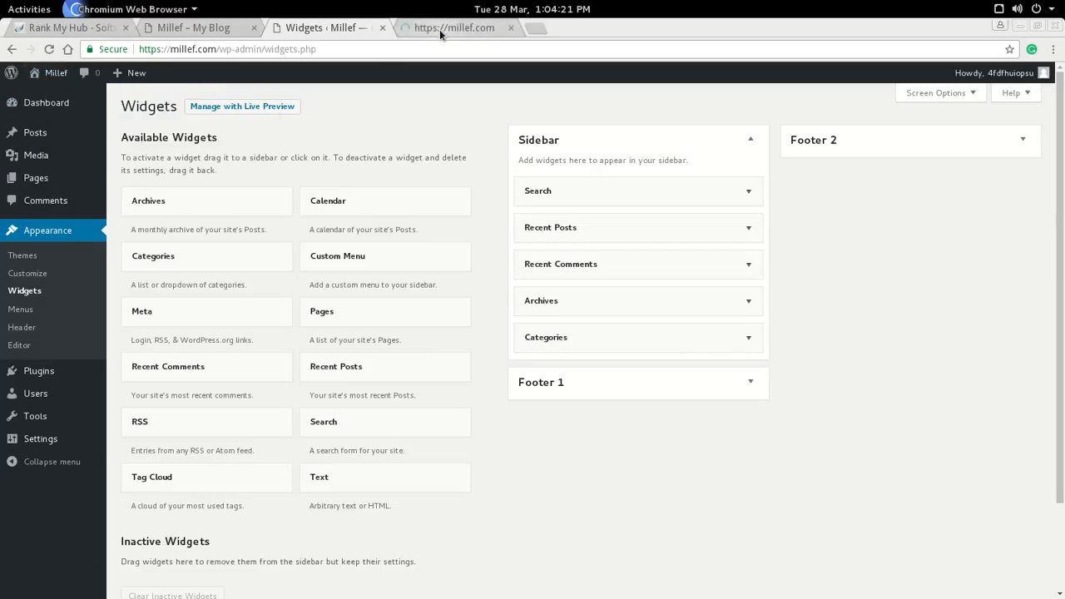
left_click(440, 29)
scroll(416, 358, "down", 7)
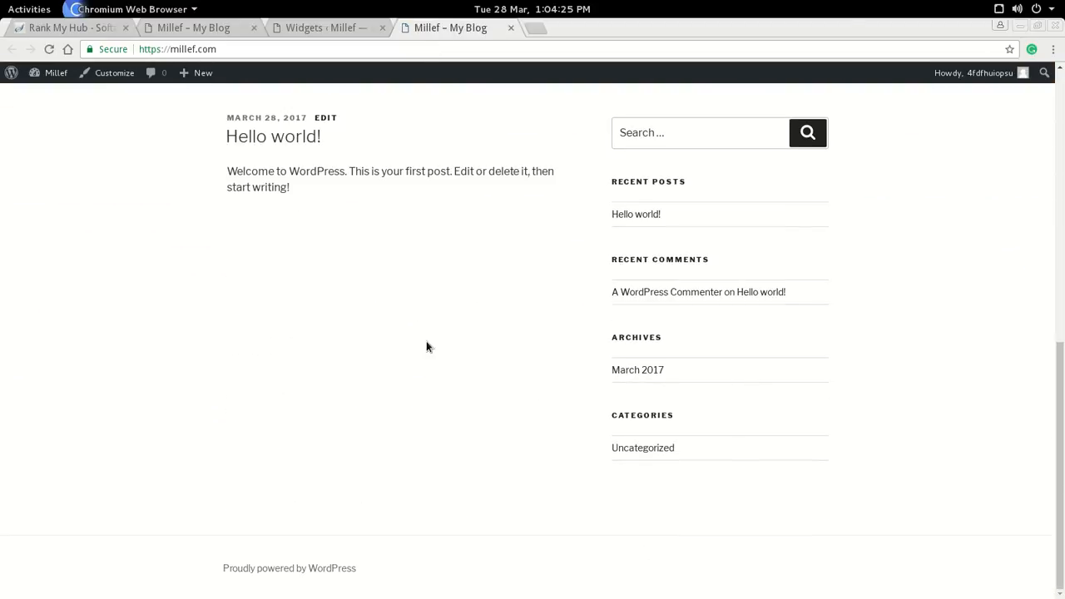
scroll(419, 356, "up", 5)
scroll(419, 359, "up", 4)
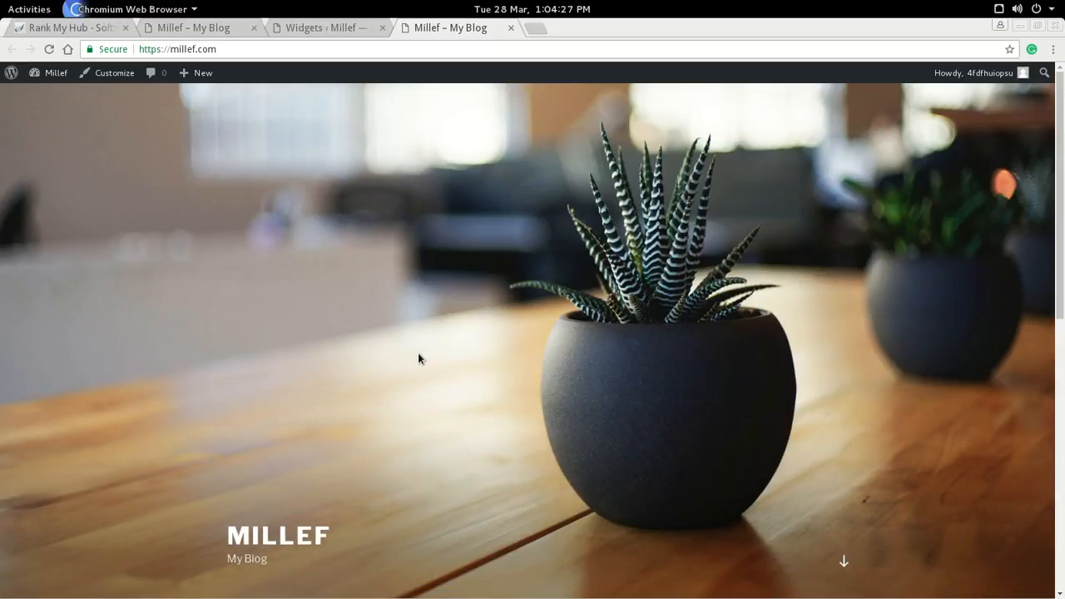
Log out of the WordPress admin via the Howdy menu
left_click(511, 29)
mouse_move(982, 73)
left_click(965, 141)
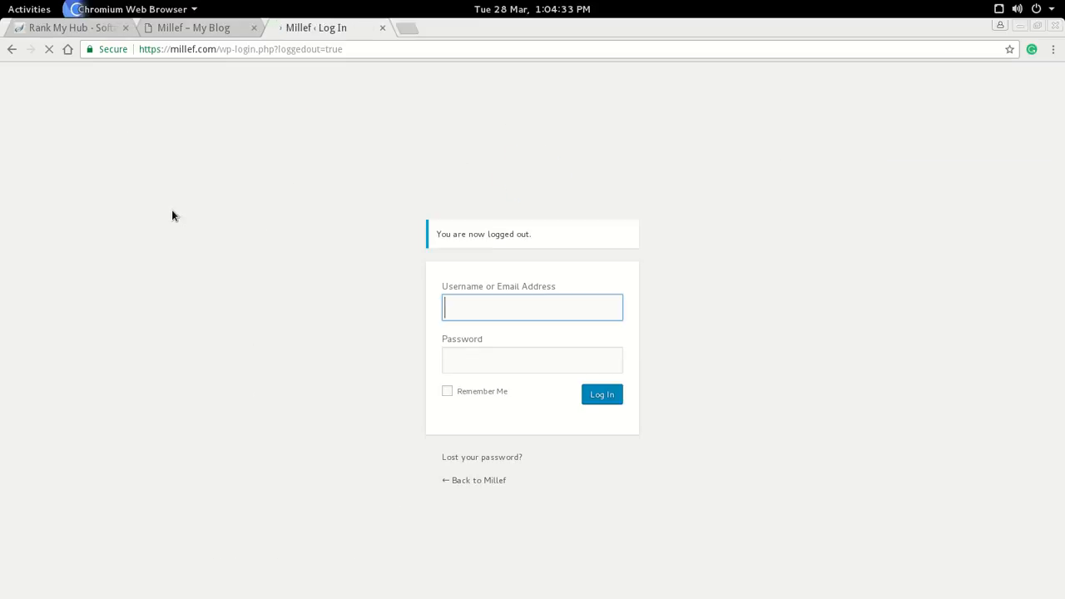
Go back to the logged-out Millef blog, check its sidebar, then close the blog tabs
left_click(489, 486)
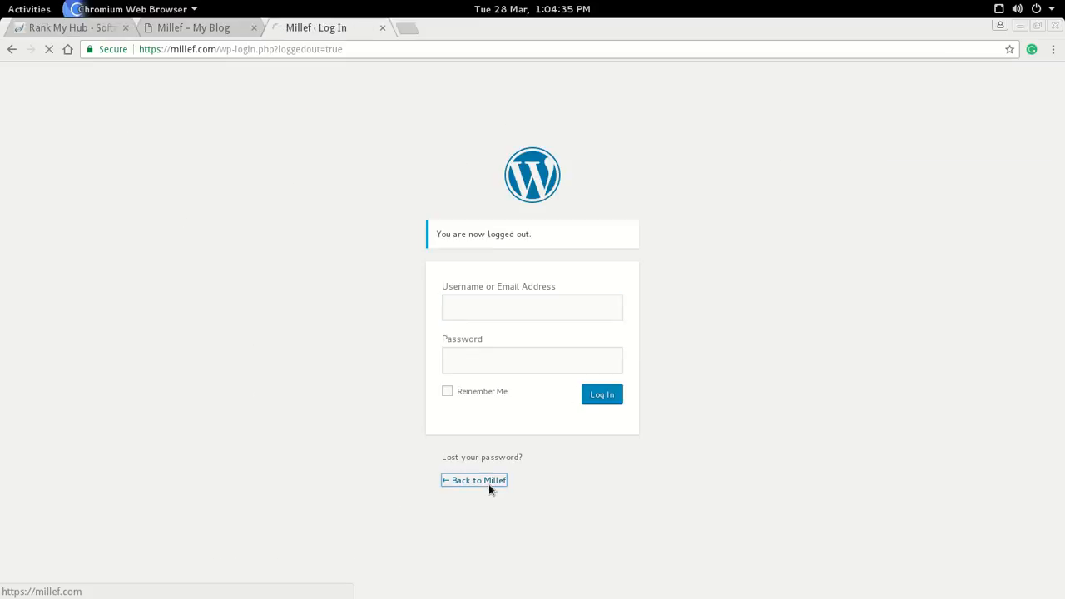
scroll(218, 425, "down", 5)
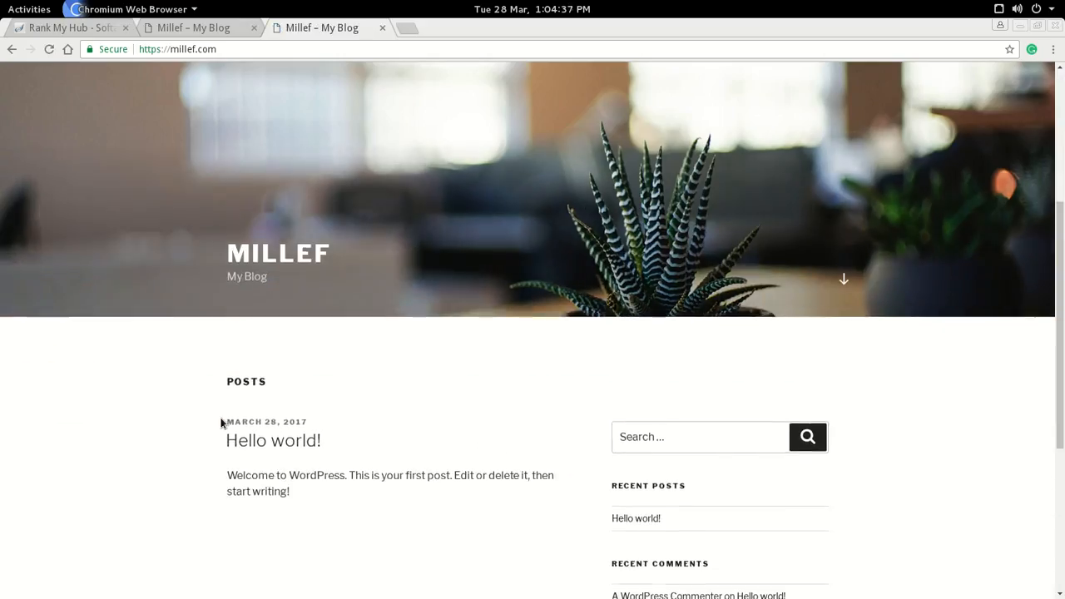
scroll(408, 333, "down", 2)
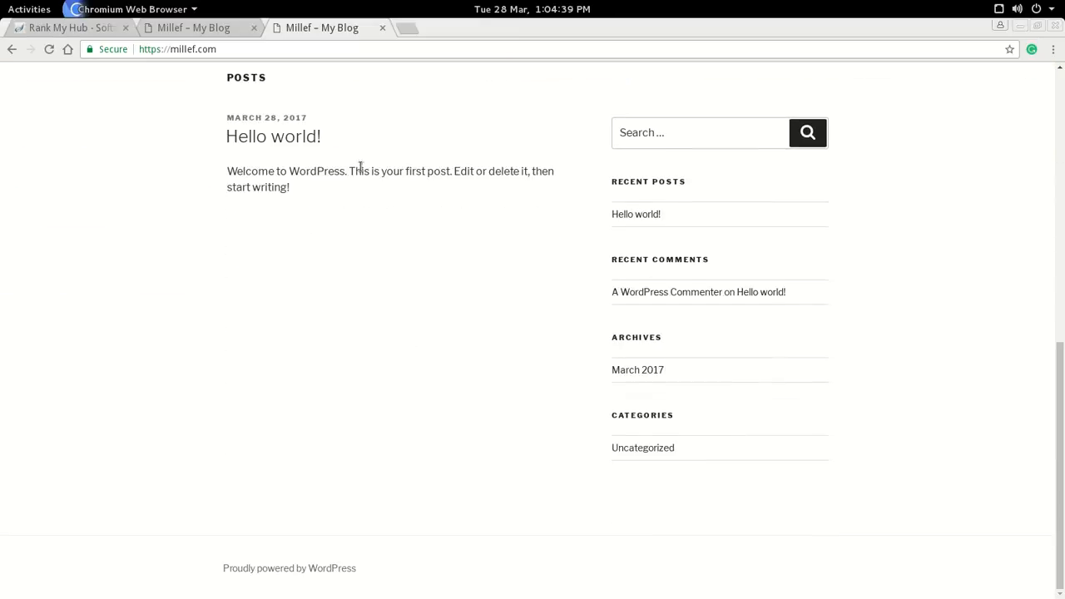
left_click(383, 29)
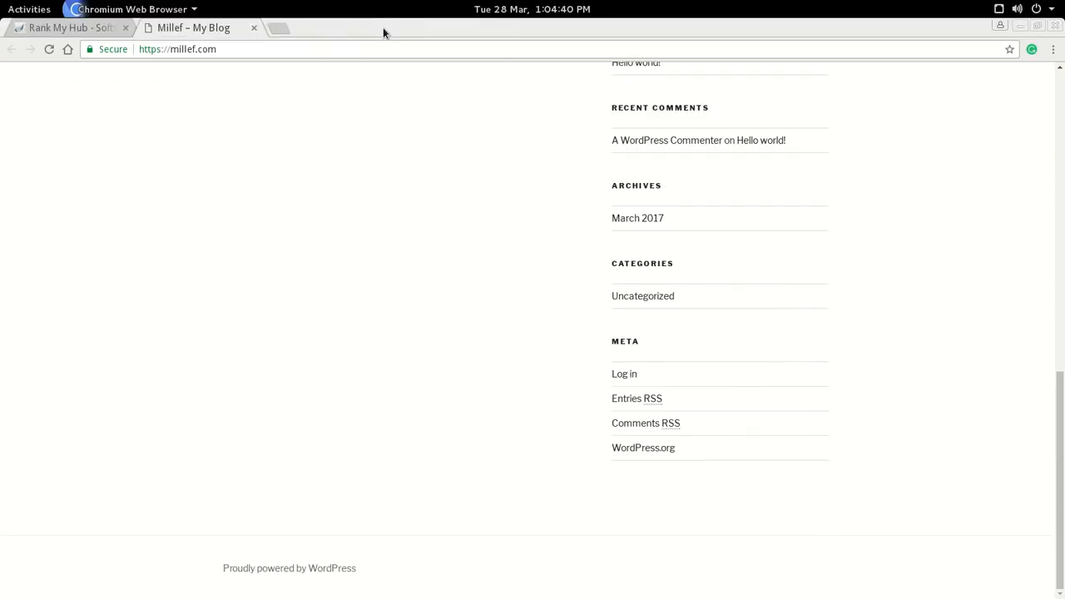
left_click(254, 28)
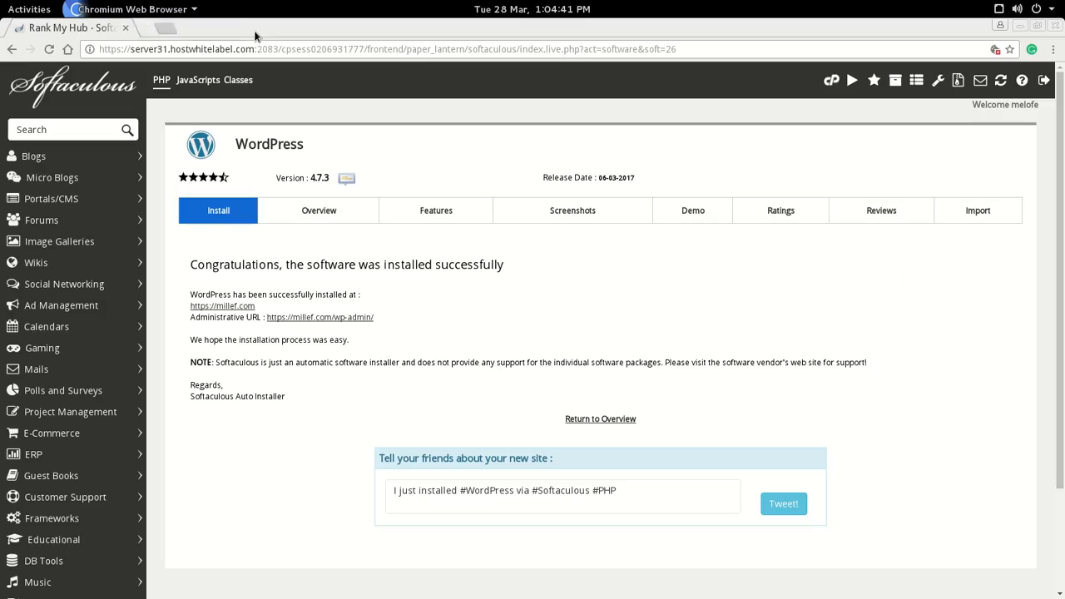
Return to the cPanel home page from the success page and log out of cPanel
left_click(831, 81)
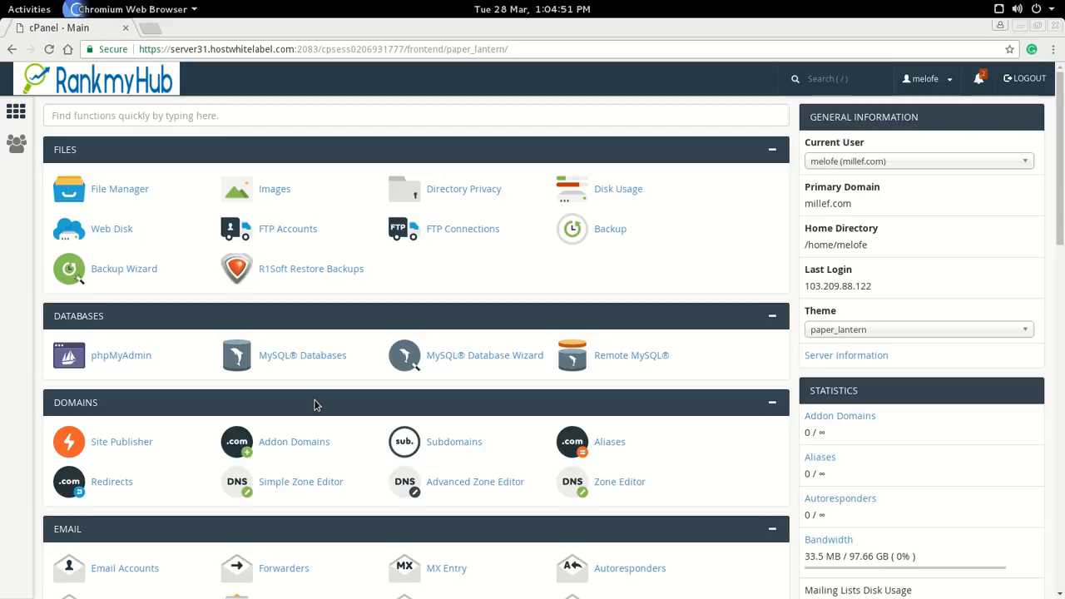
scroll(314, 405, "down", 5)
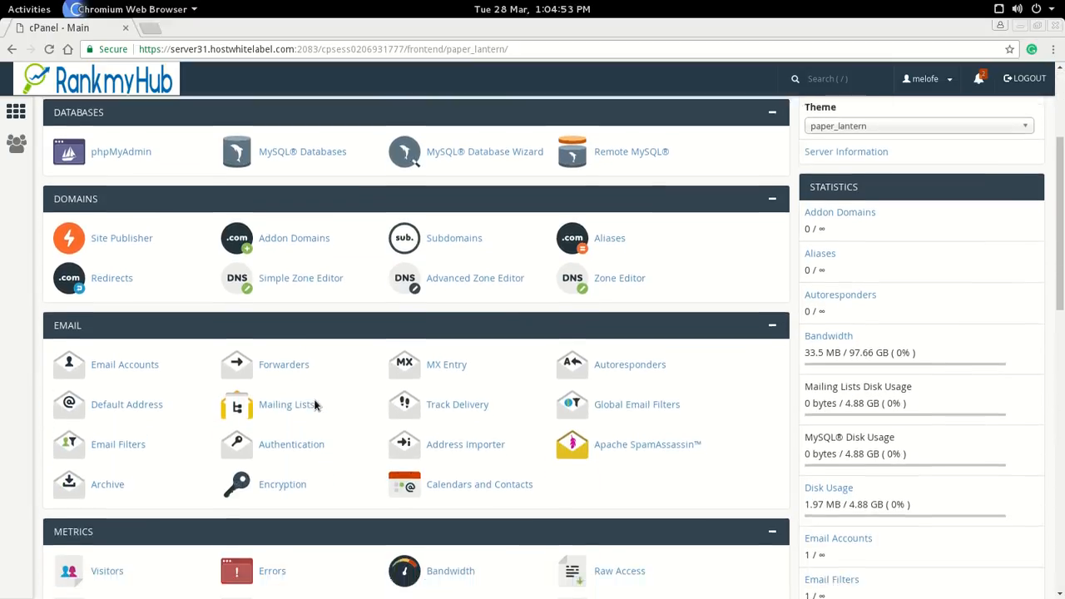
scroll(314, 405, "down", 3)
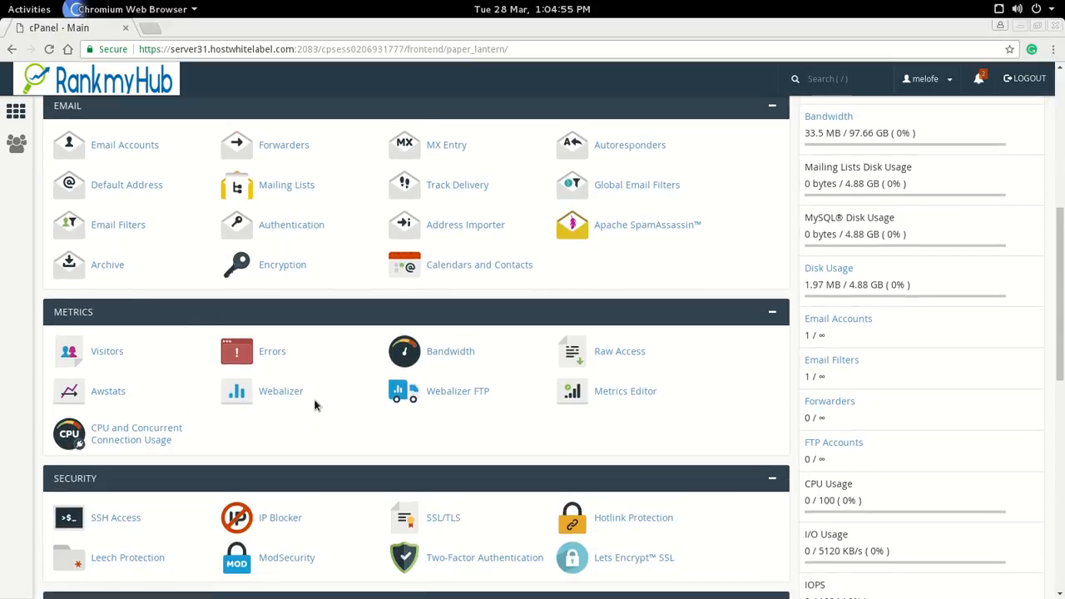
scroll(315, 406, "down", 2)
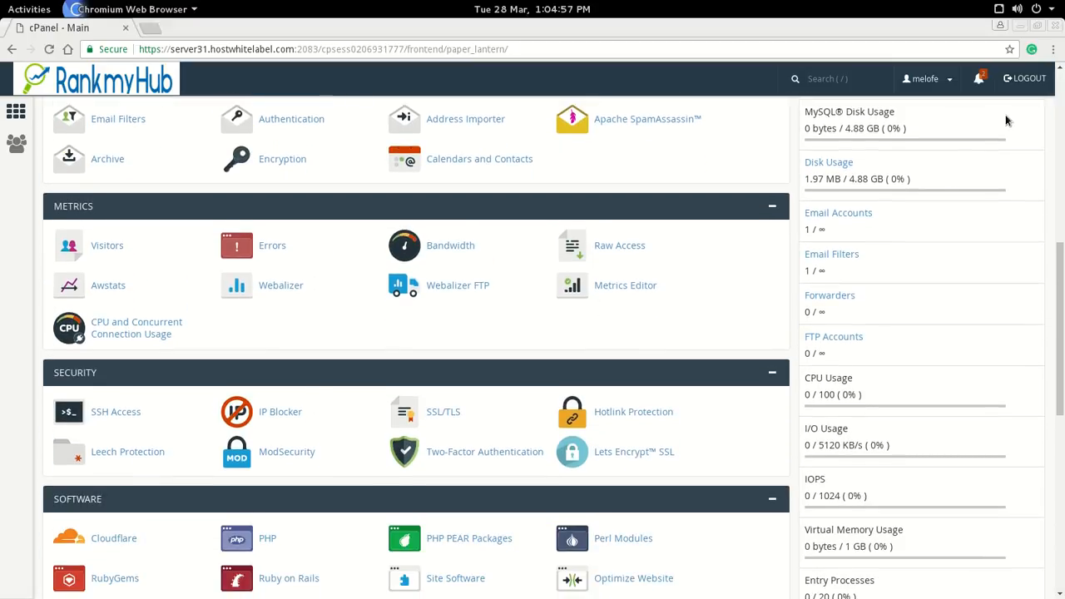
left_click(1024, 83)
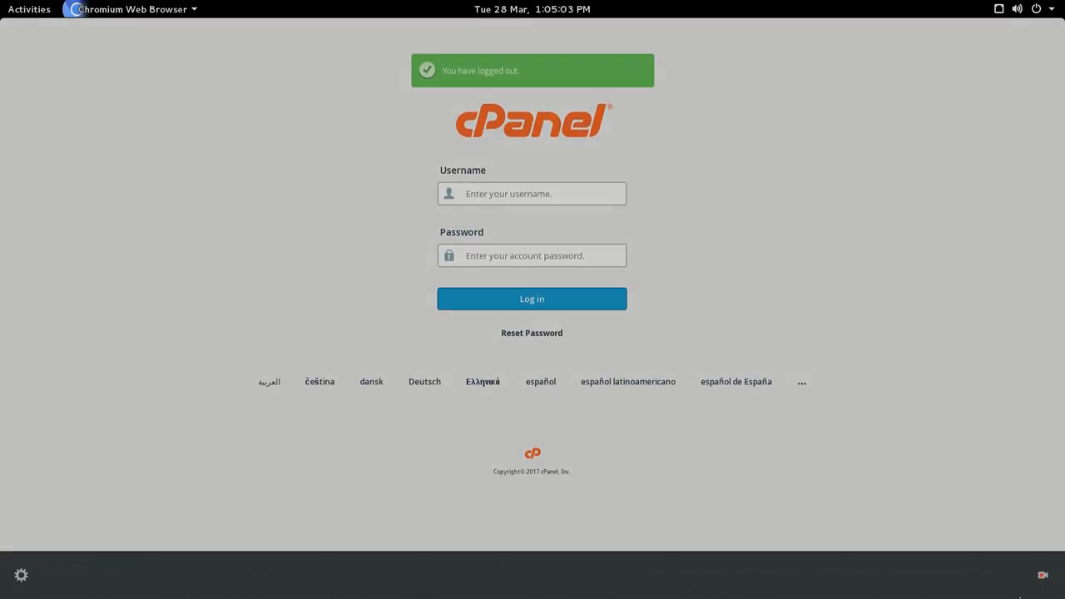
left_click(1044, 579)
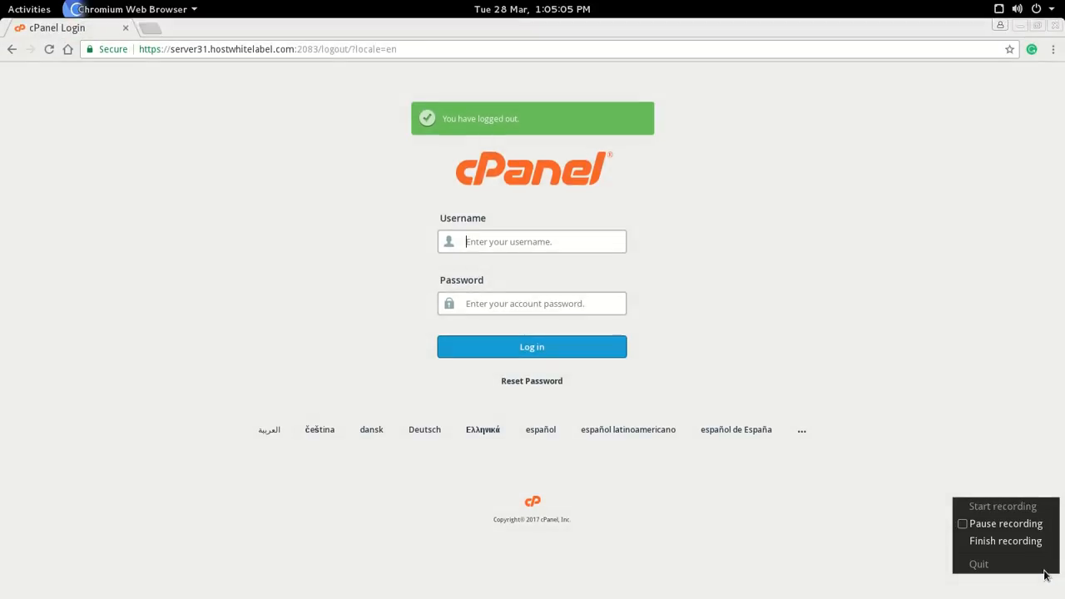